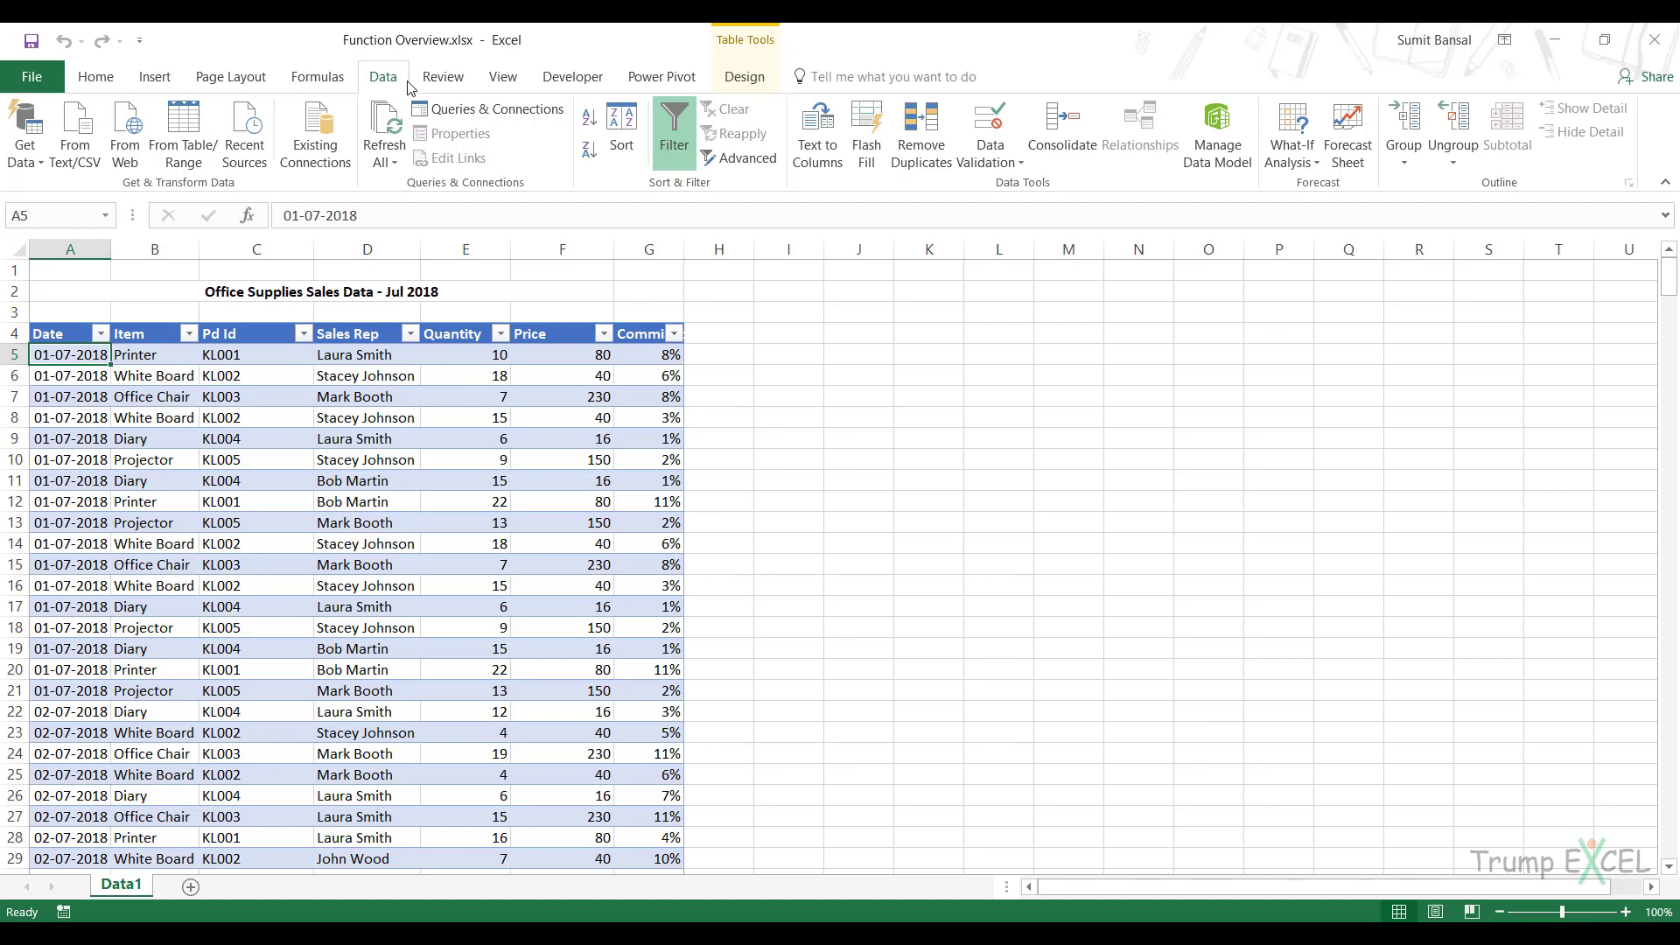
Load the sales table into the Query Editor and split the Pd Id column once after 2 characters, as far left as possible.
{"action": "left_click", "coordinate": [194, 154]}
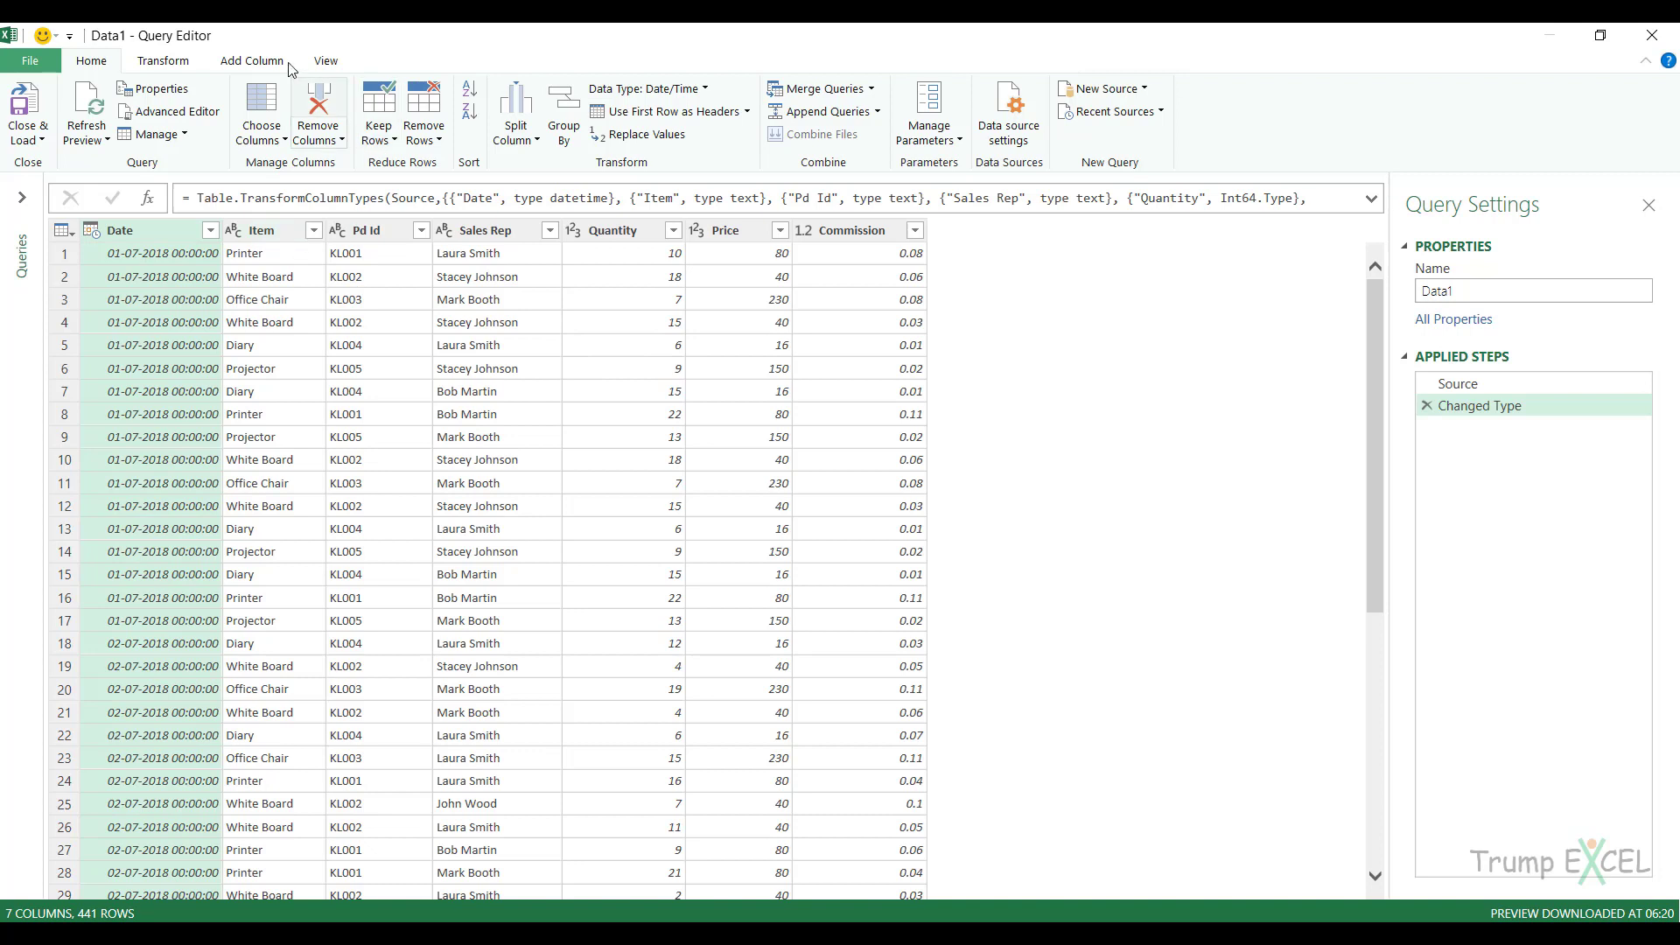
{"action": "left_click", "coordinate": [185, 67]}
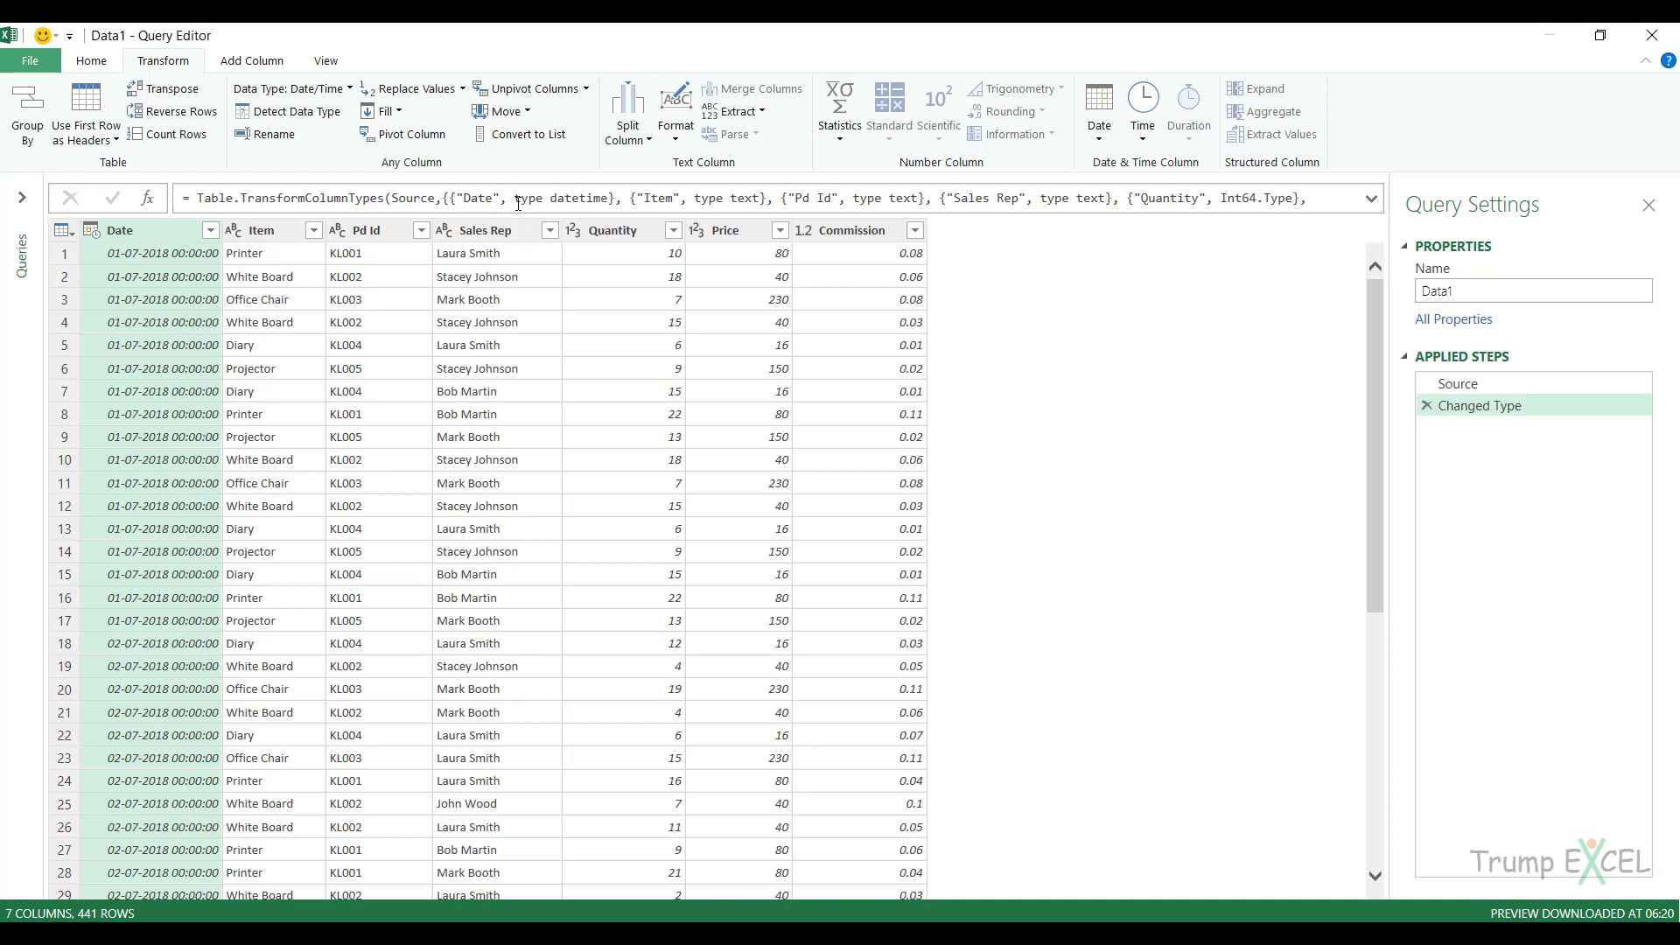
{"action": "left_click", "coordinate": [364, 232]}
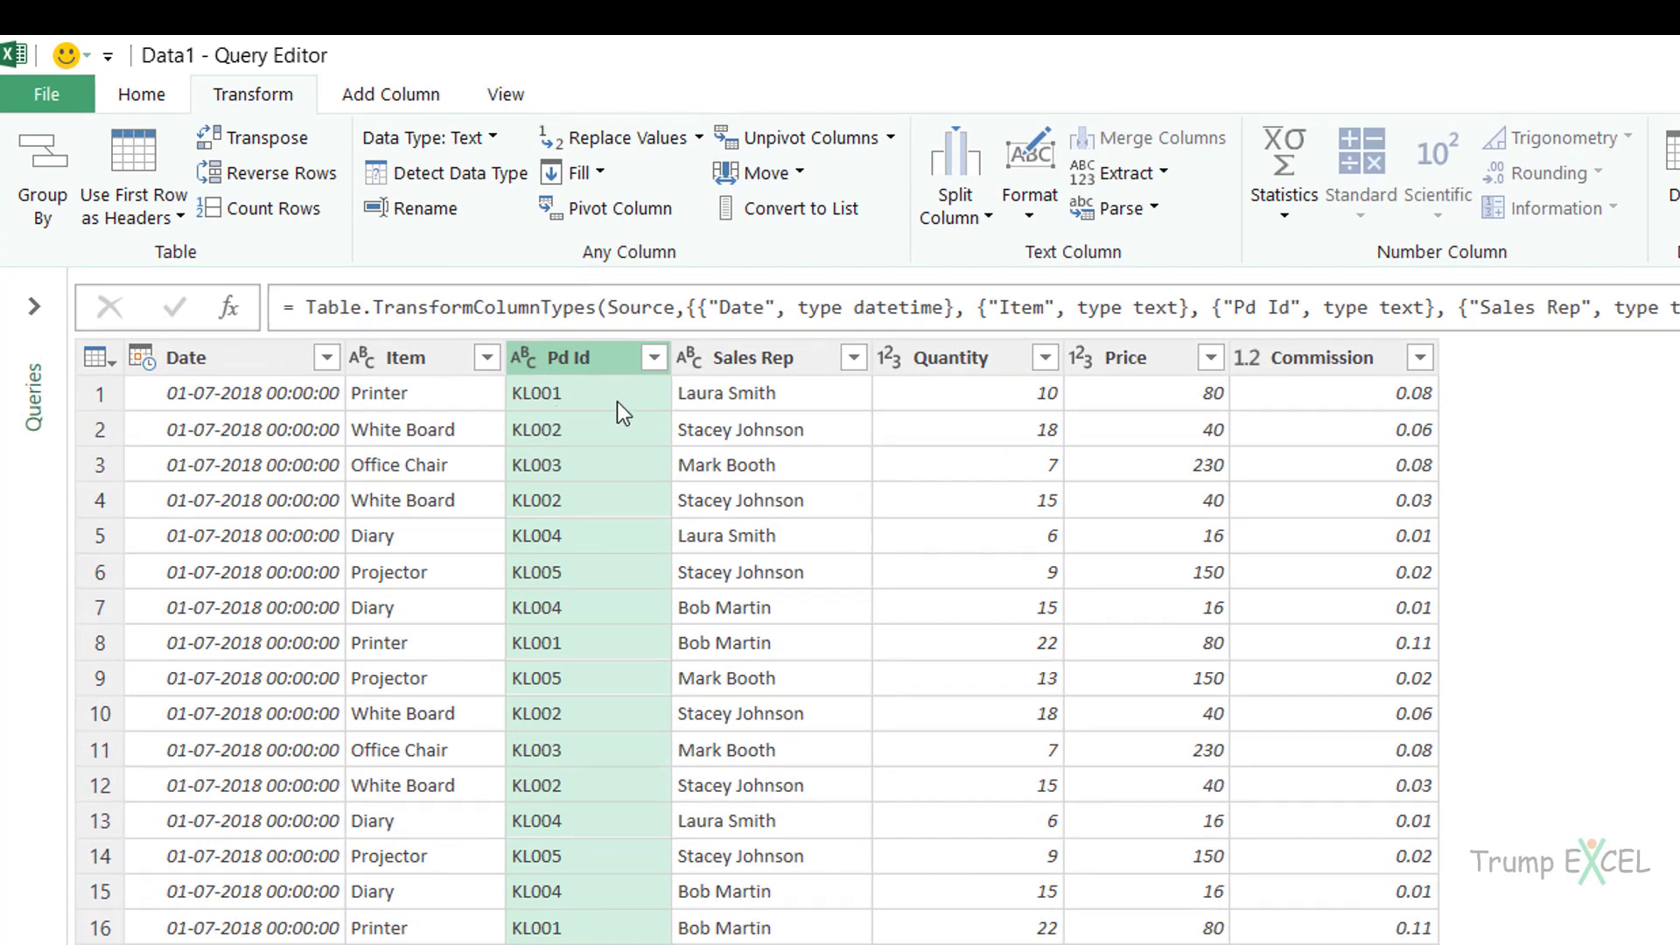
{"action": "right_click", "coordinate": [590, 360]}
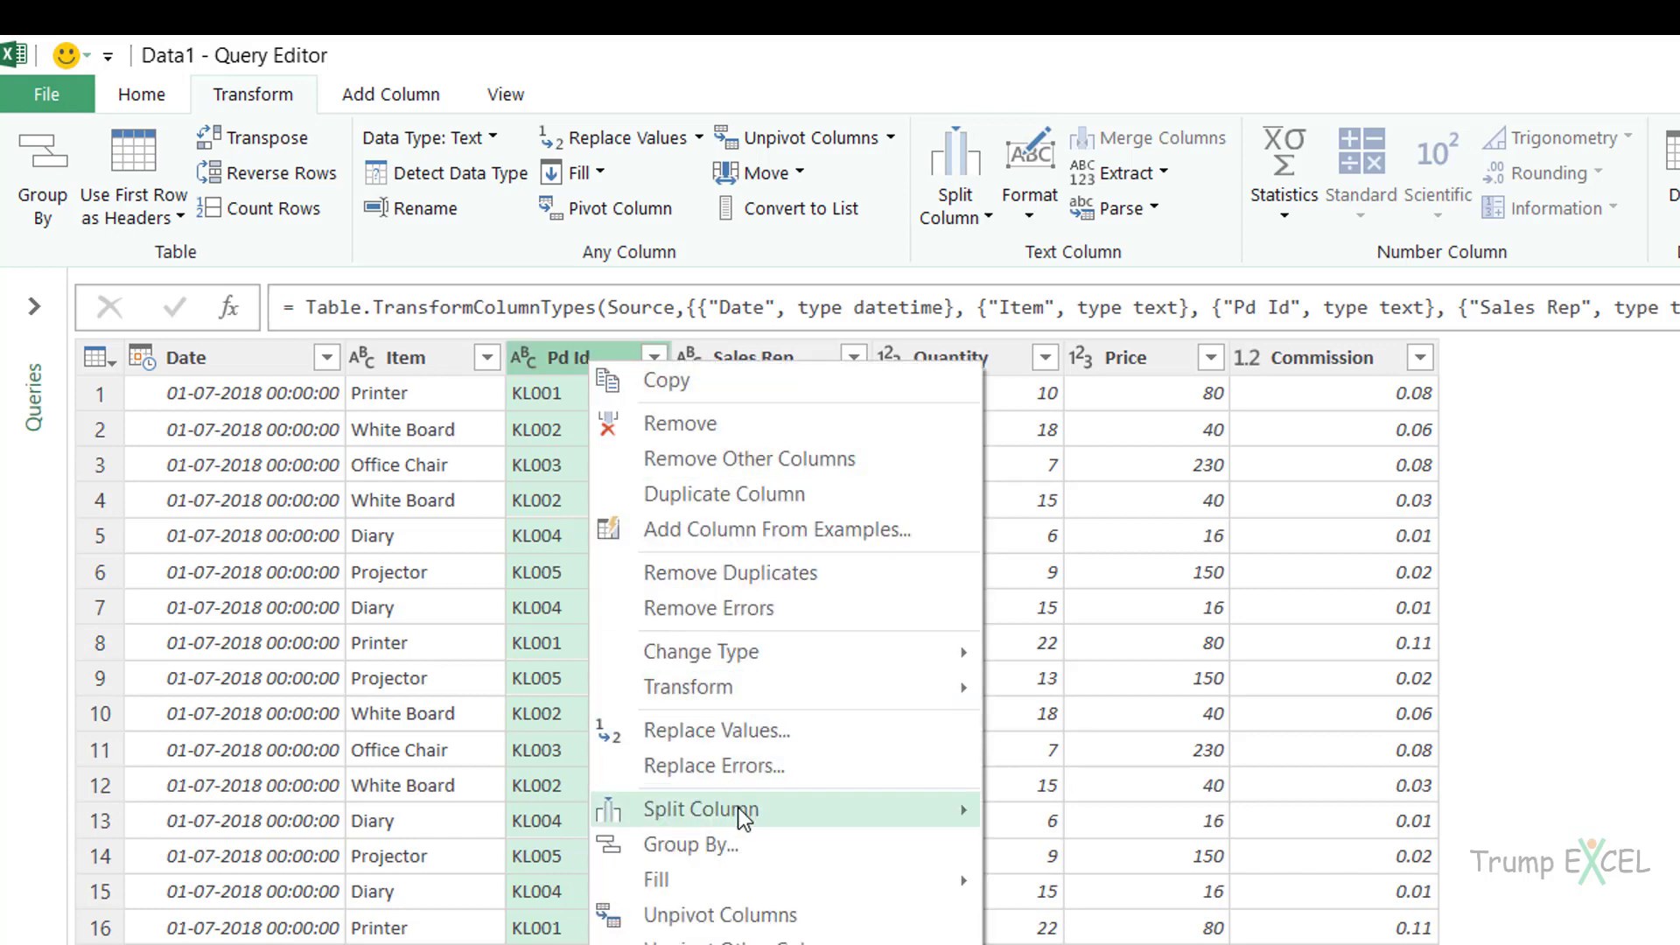
{"action": "mouse_move", "coordinate": [873, 816]}
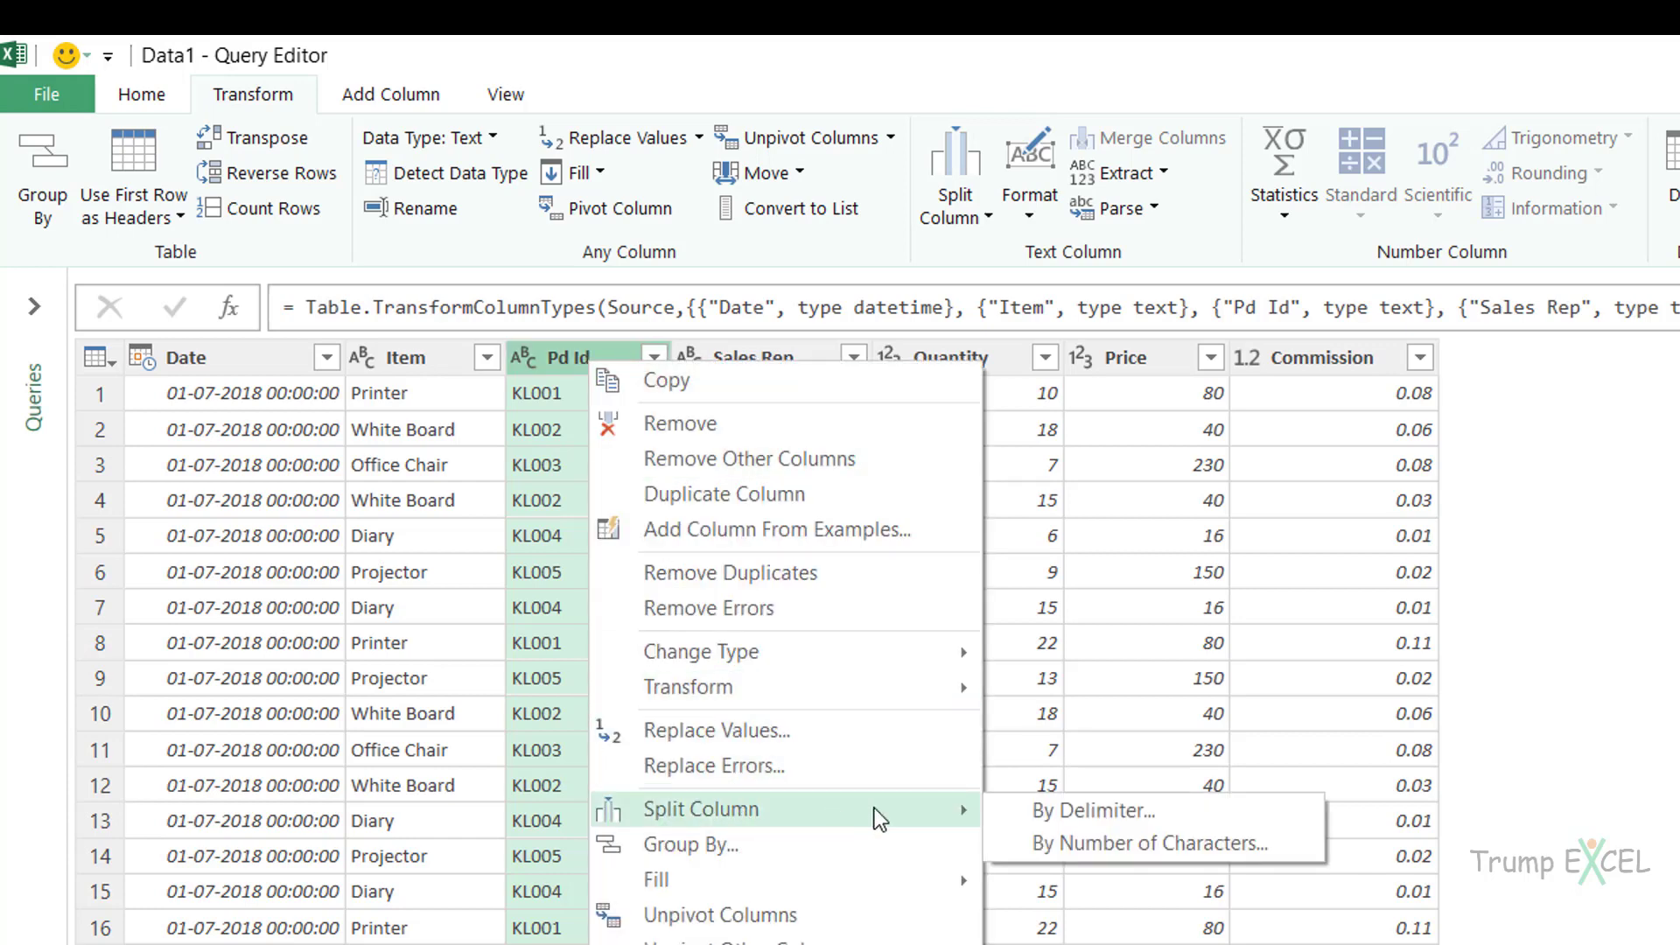
{"action": "left_click", "coordinate": [1057, 843]}
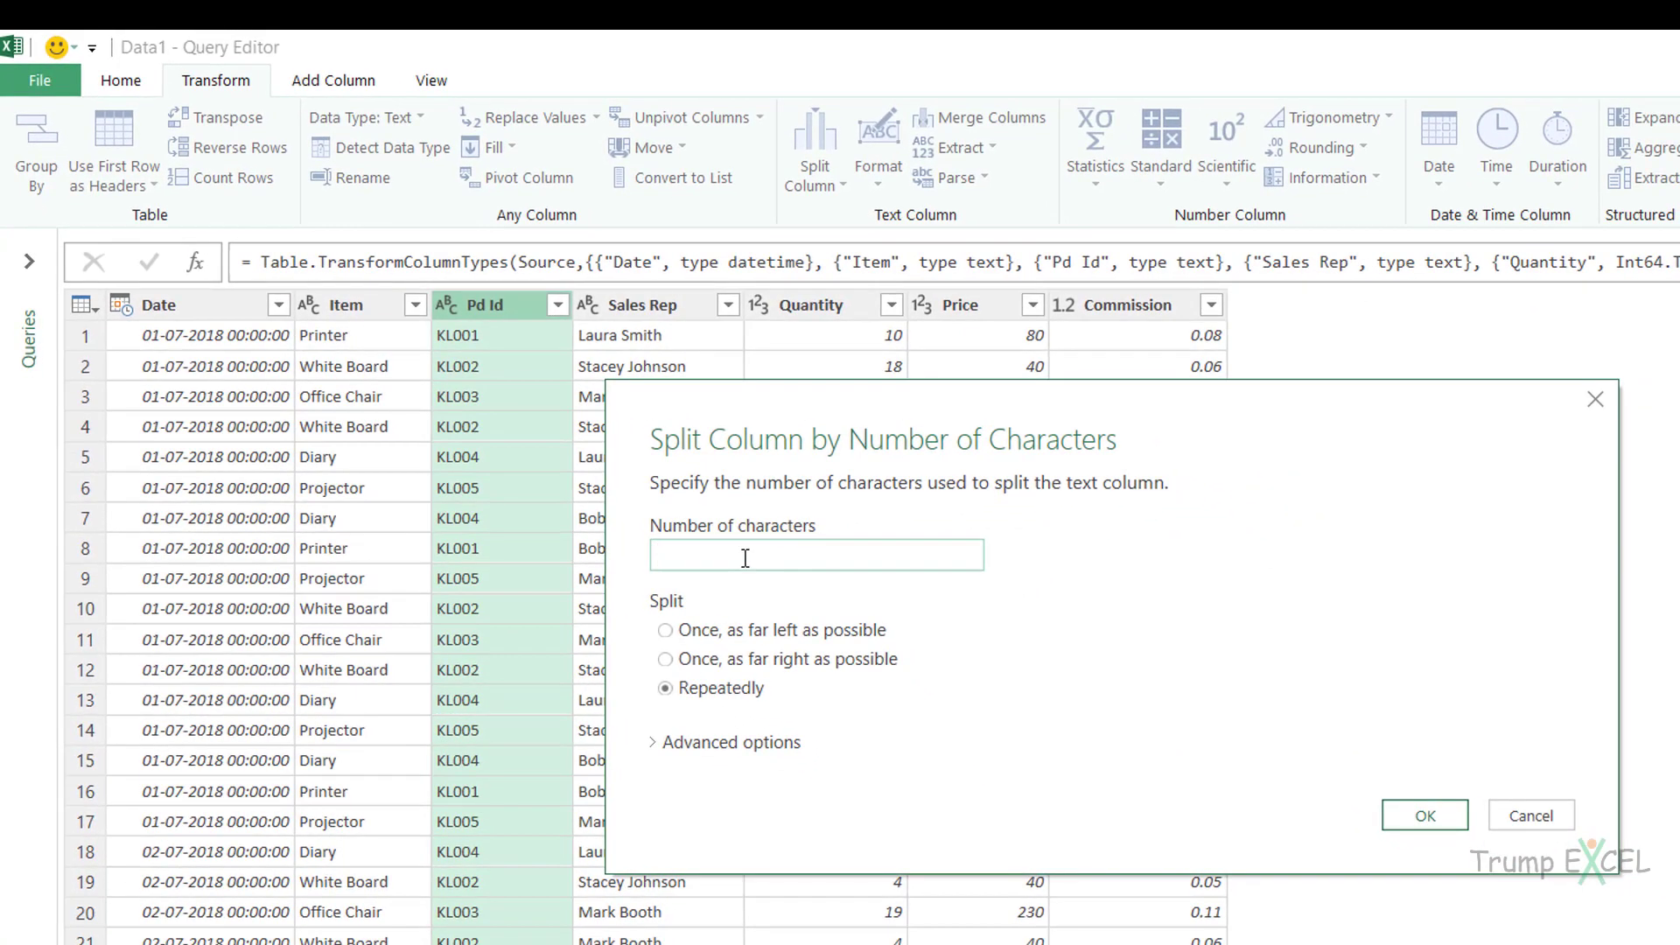
{"action": "type", "text": "2"}
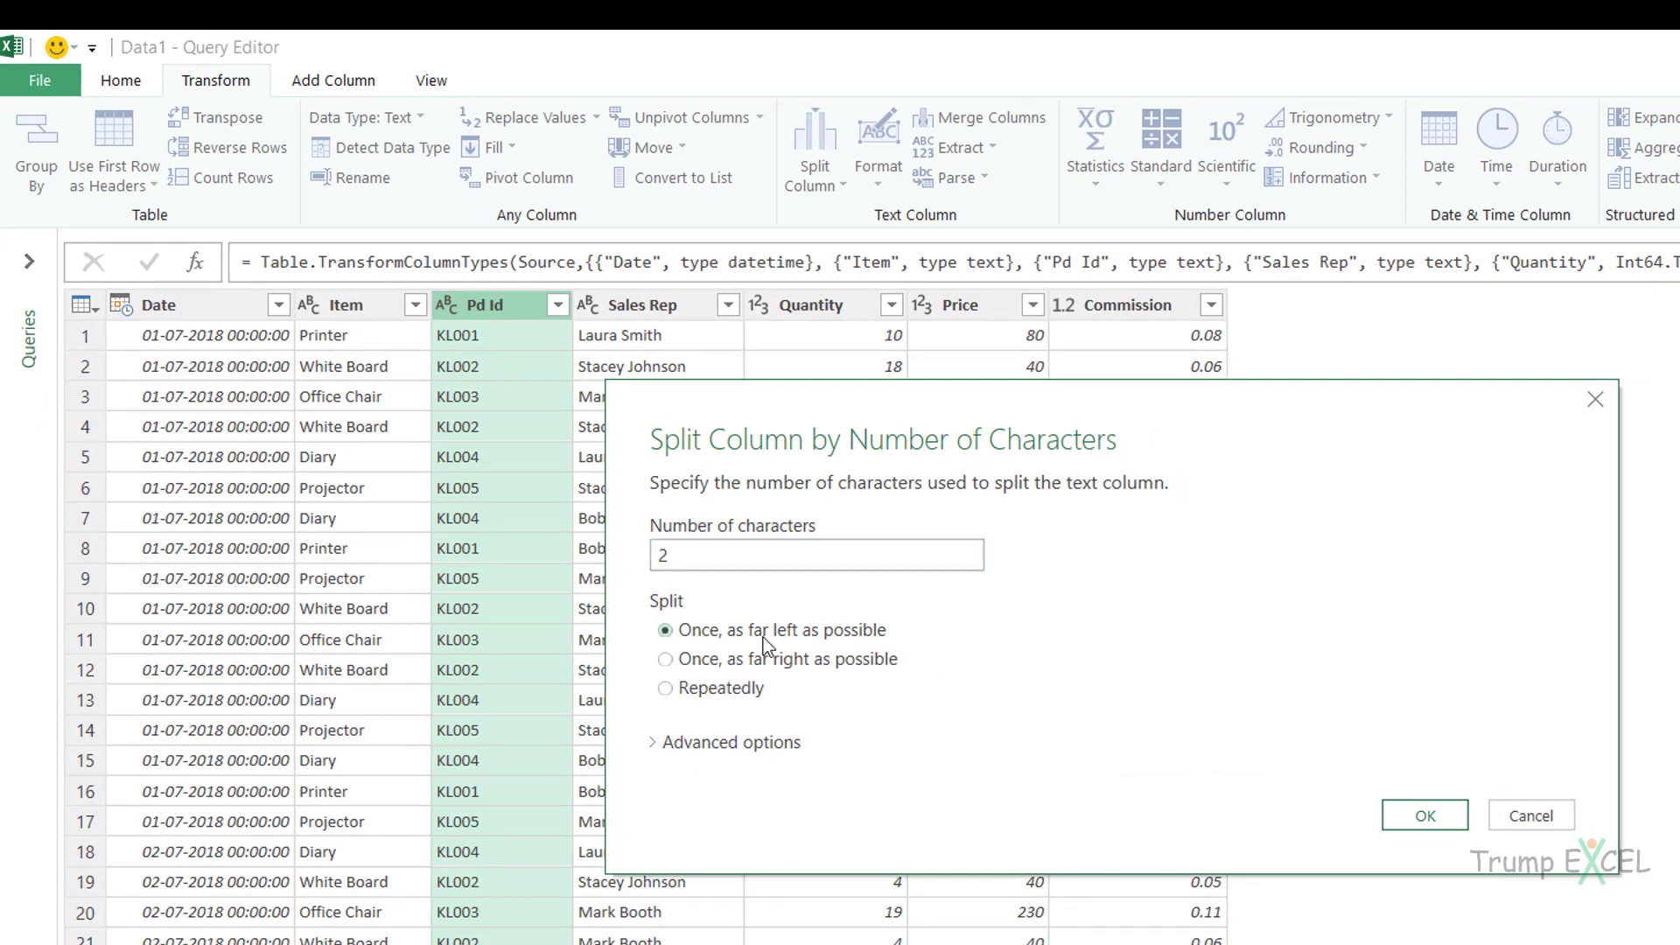
{"action": "left_click", "coordinate": [739, 632]}
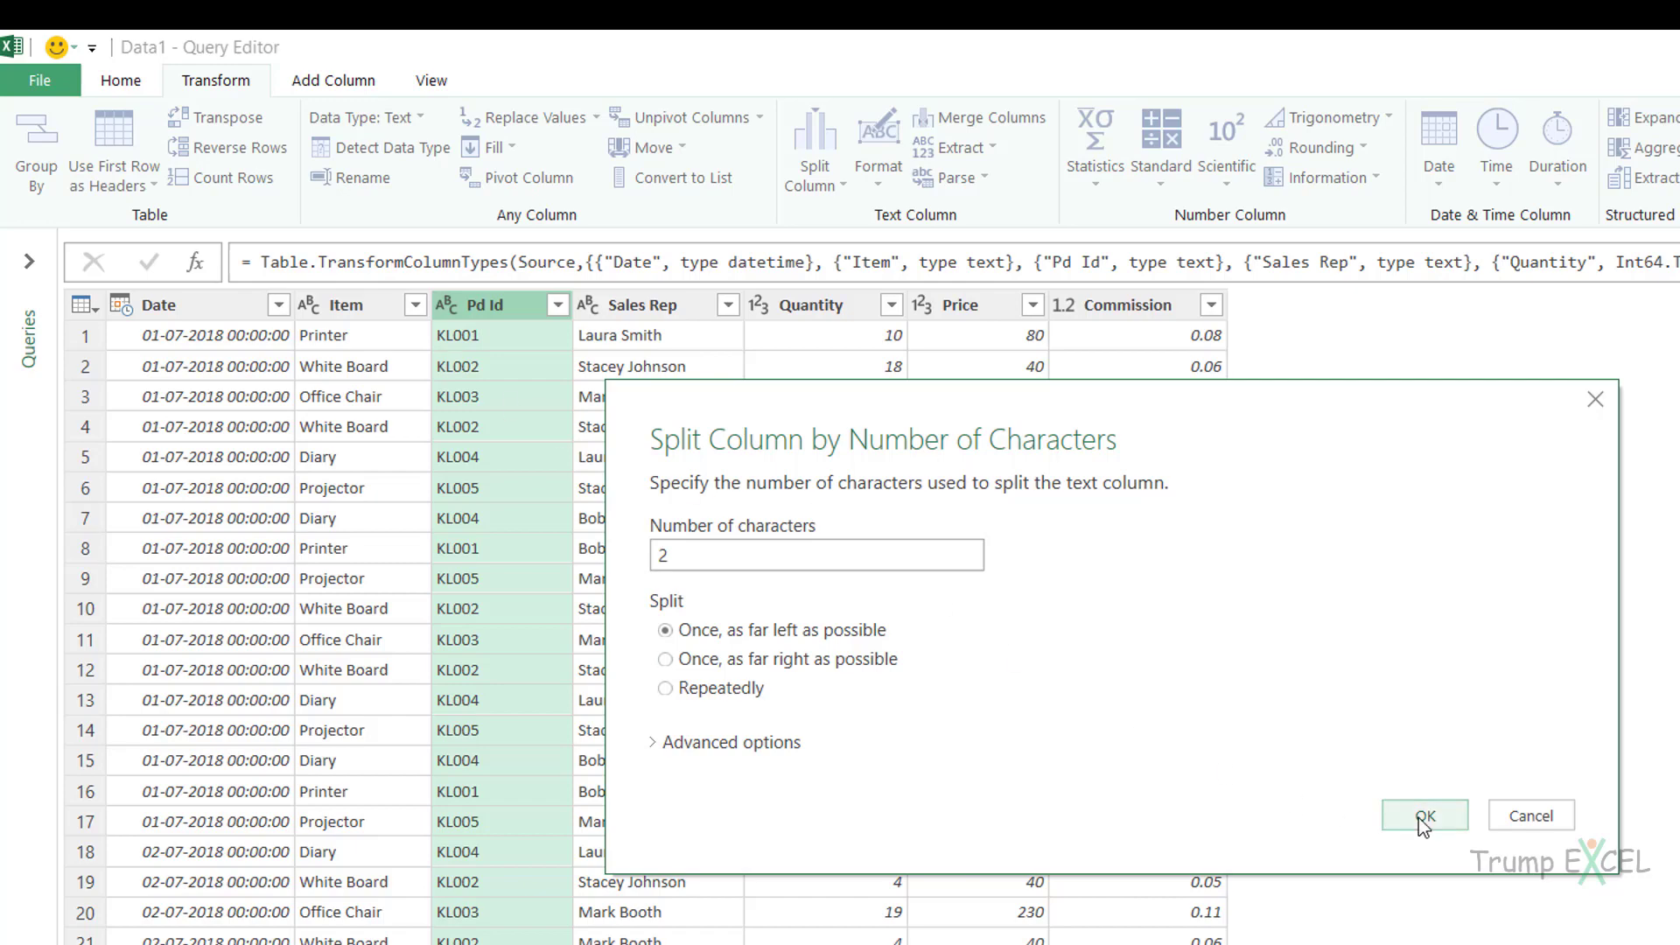
{"action": "left_click", "coordinate": [1377, 819]}
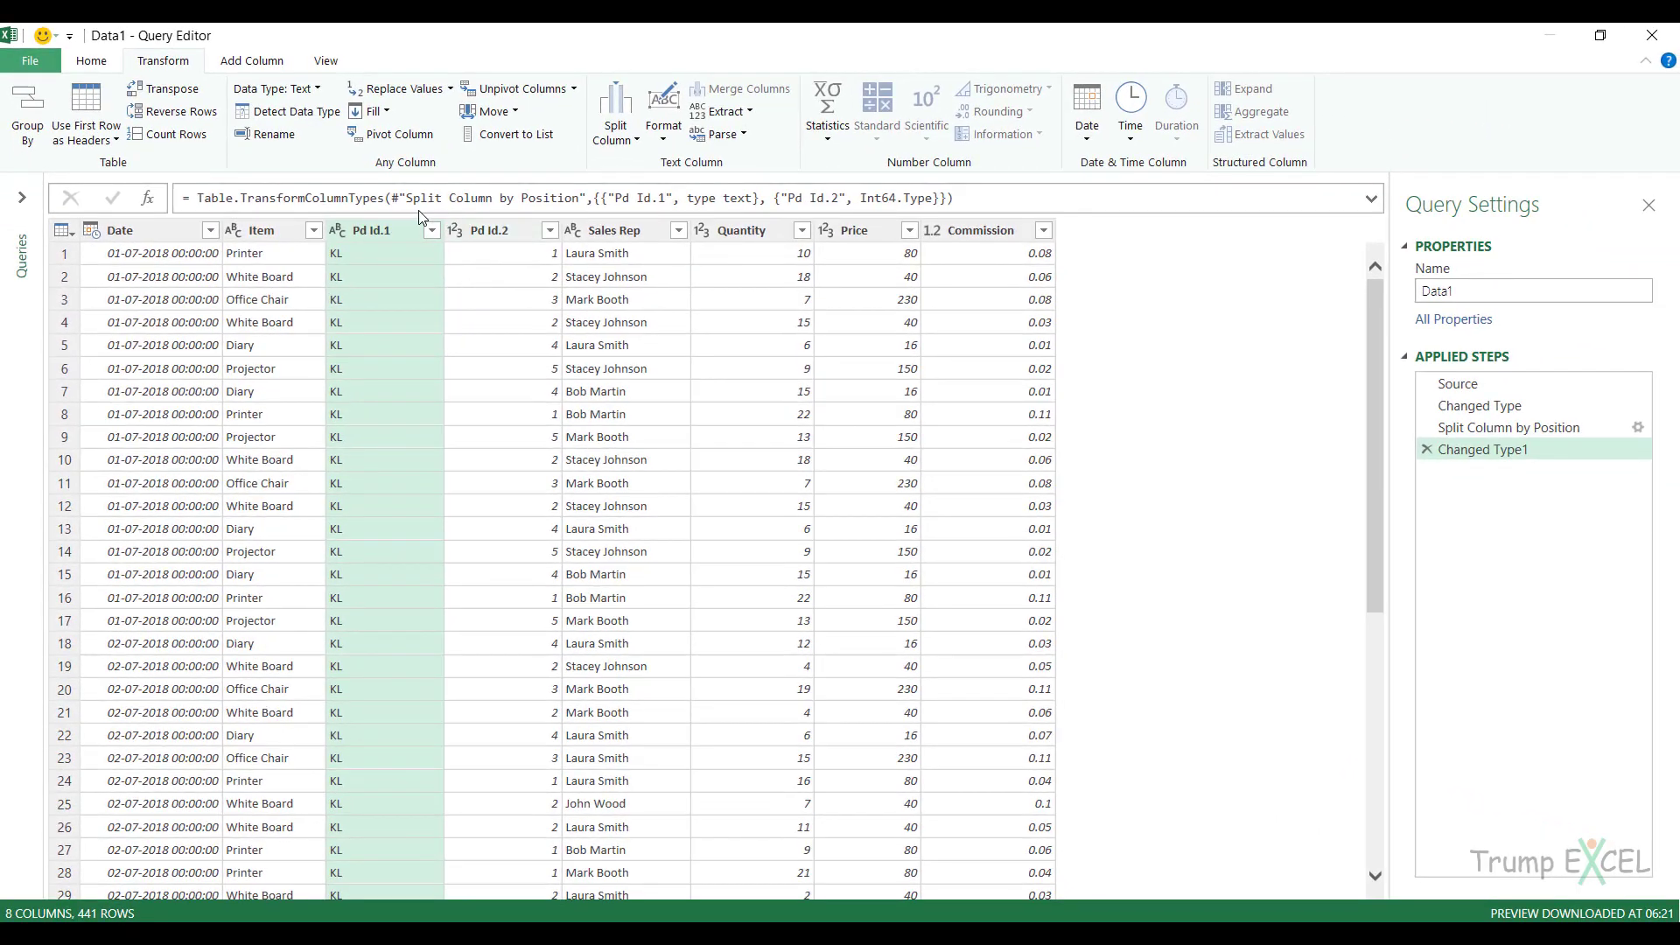
Examine Splitter.SplitTextByPositions in the formula of the Split Column by Position step and select the Item column.
{"action": "left_click", "coordinate": [1488, 435]}
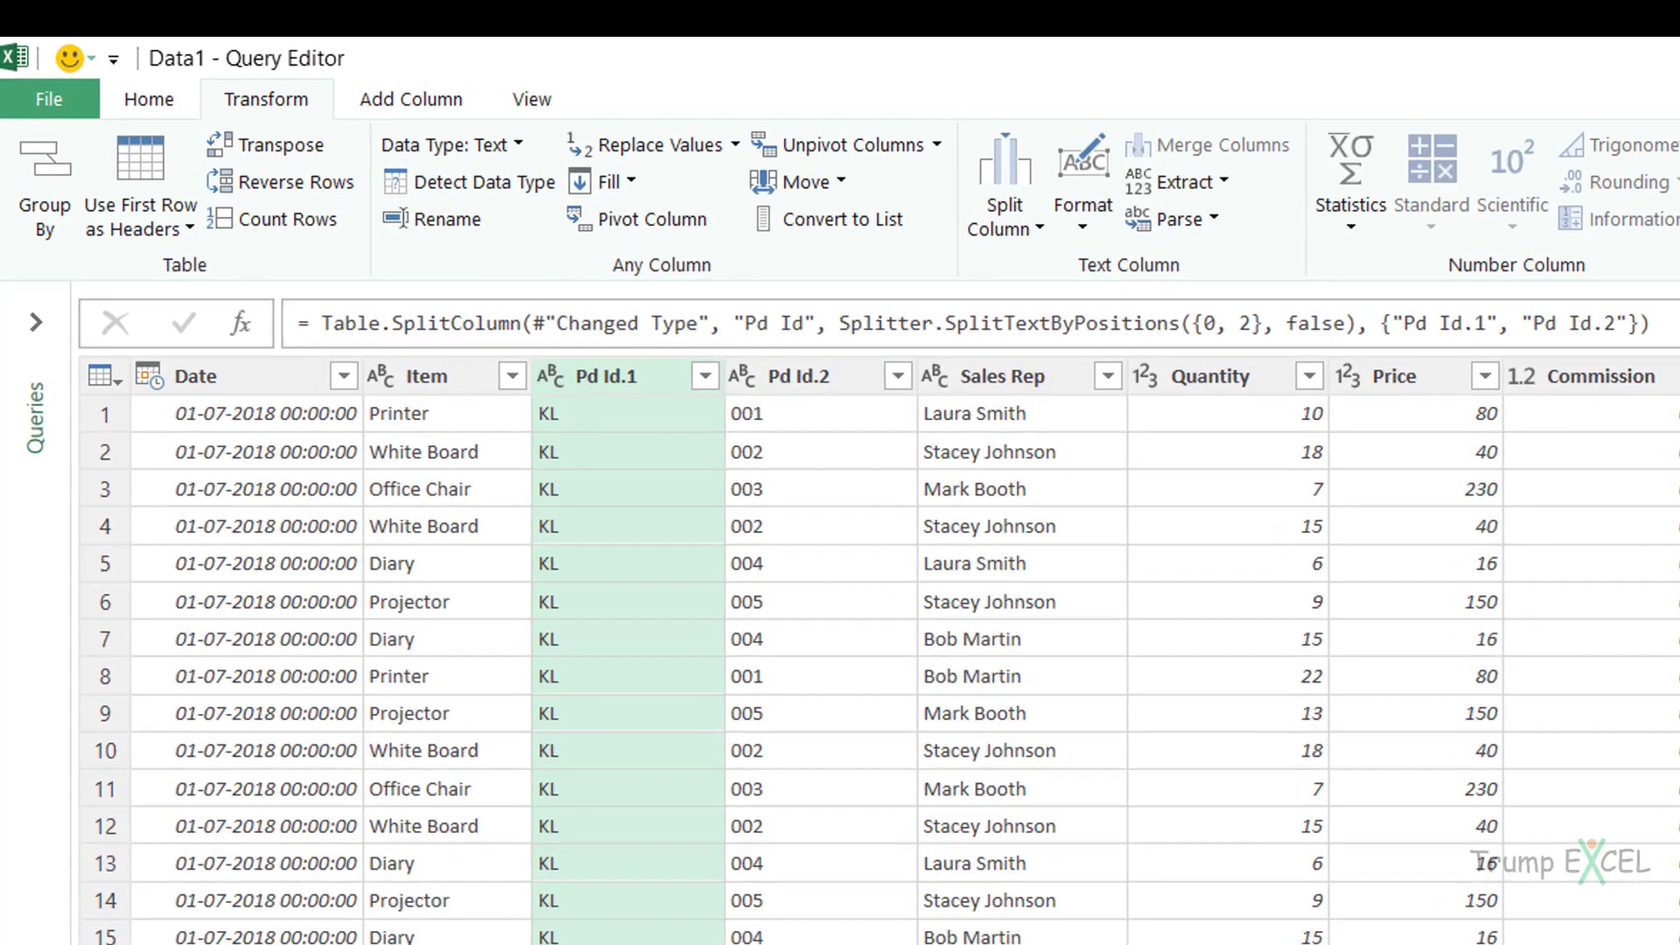
{"action": "left_click", "coordinate": [1679, 323]}
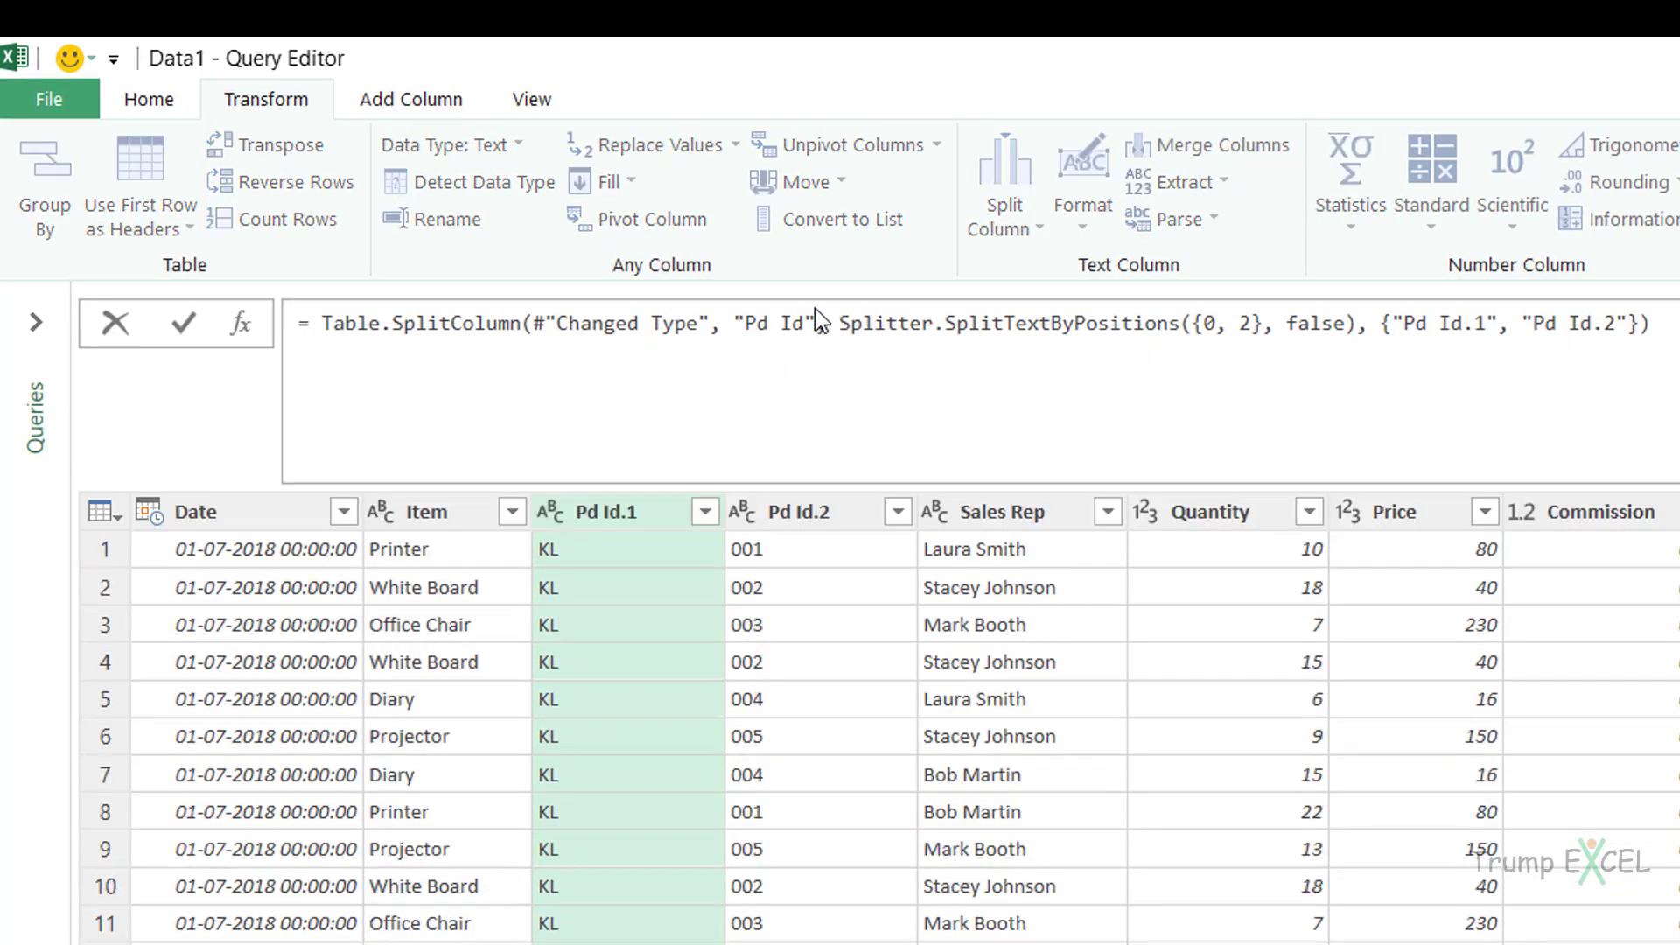
{"action": "double_click", "coordinate": [904, 323]}
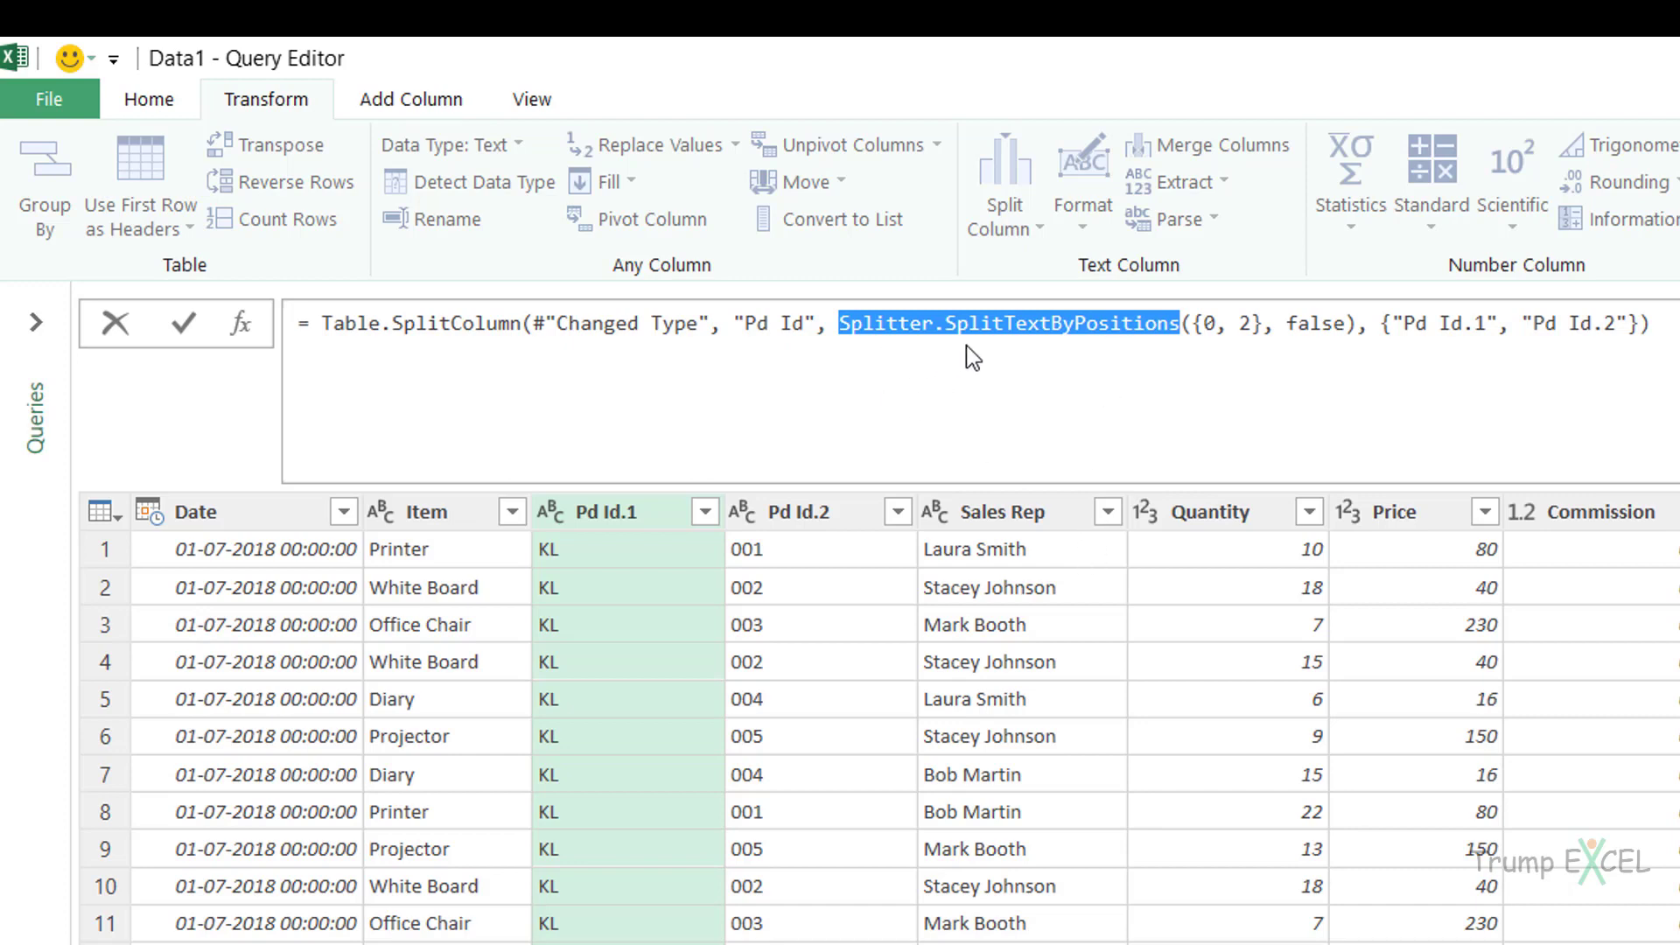
{"action": "left_click", "coordinate": [415, 509]}
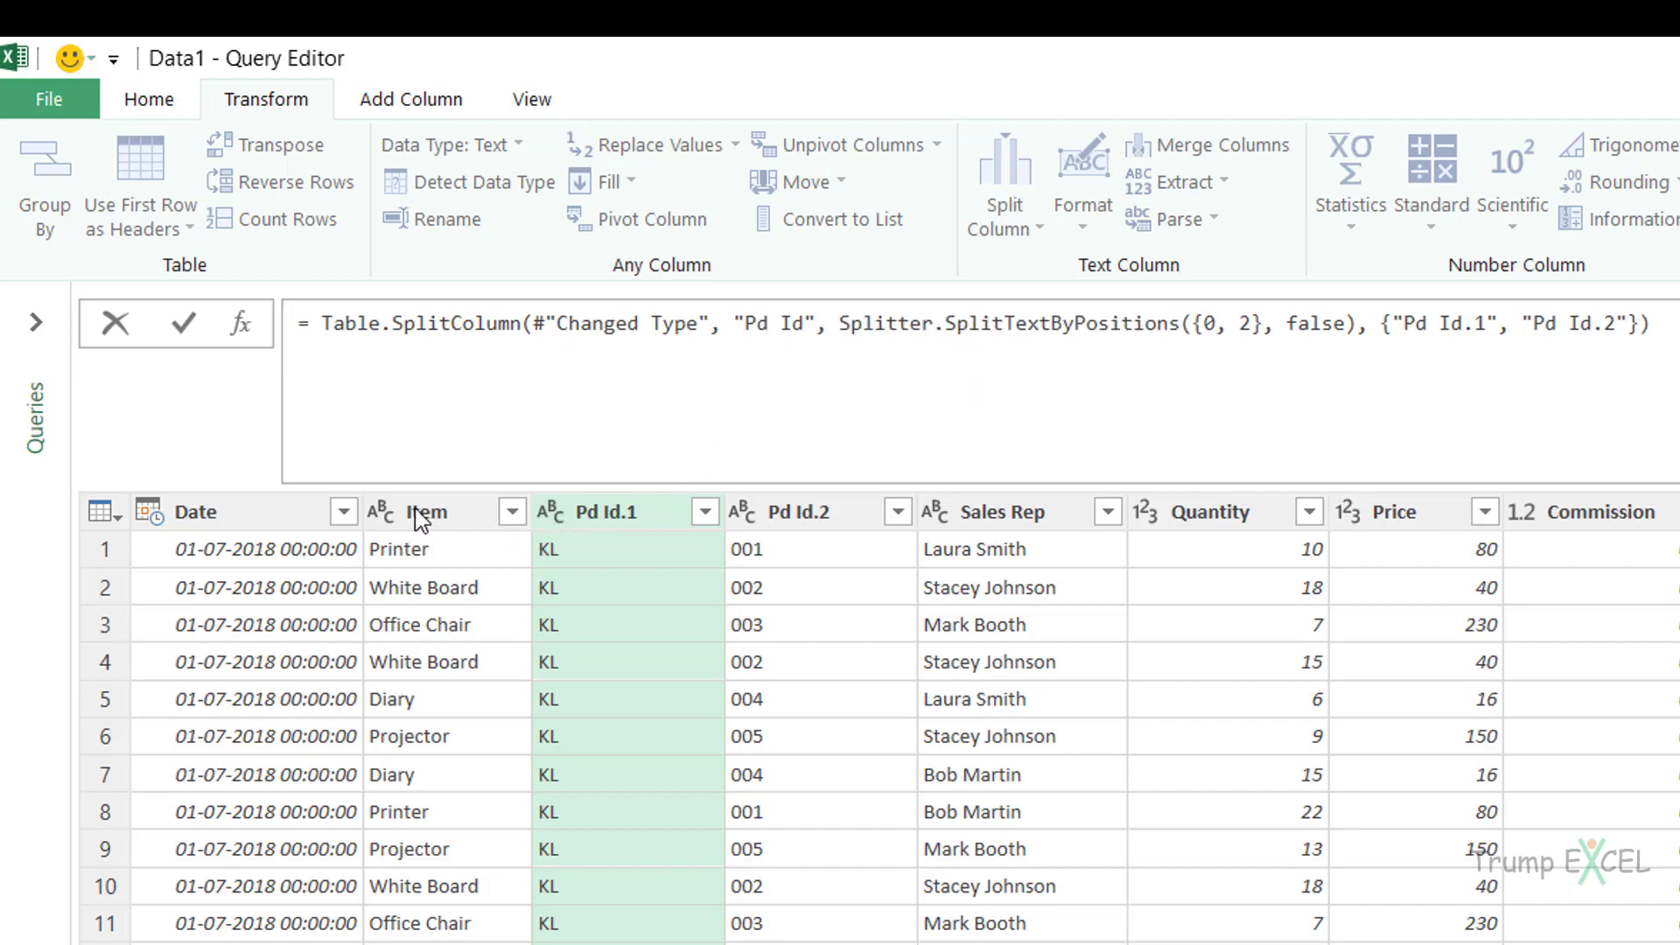
{"action": "left_click", "coordinate": [422, 520]}
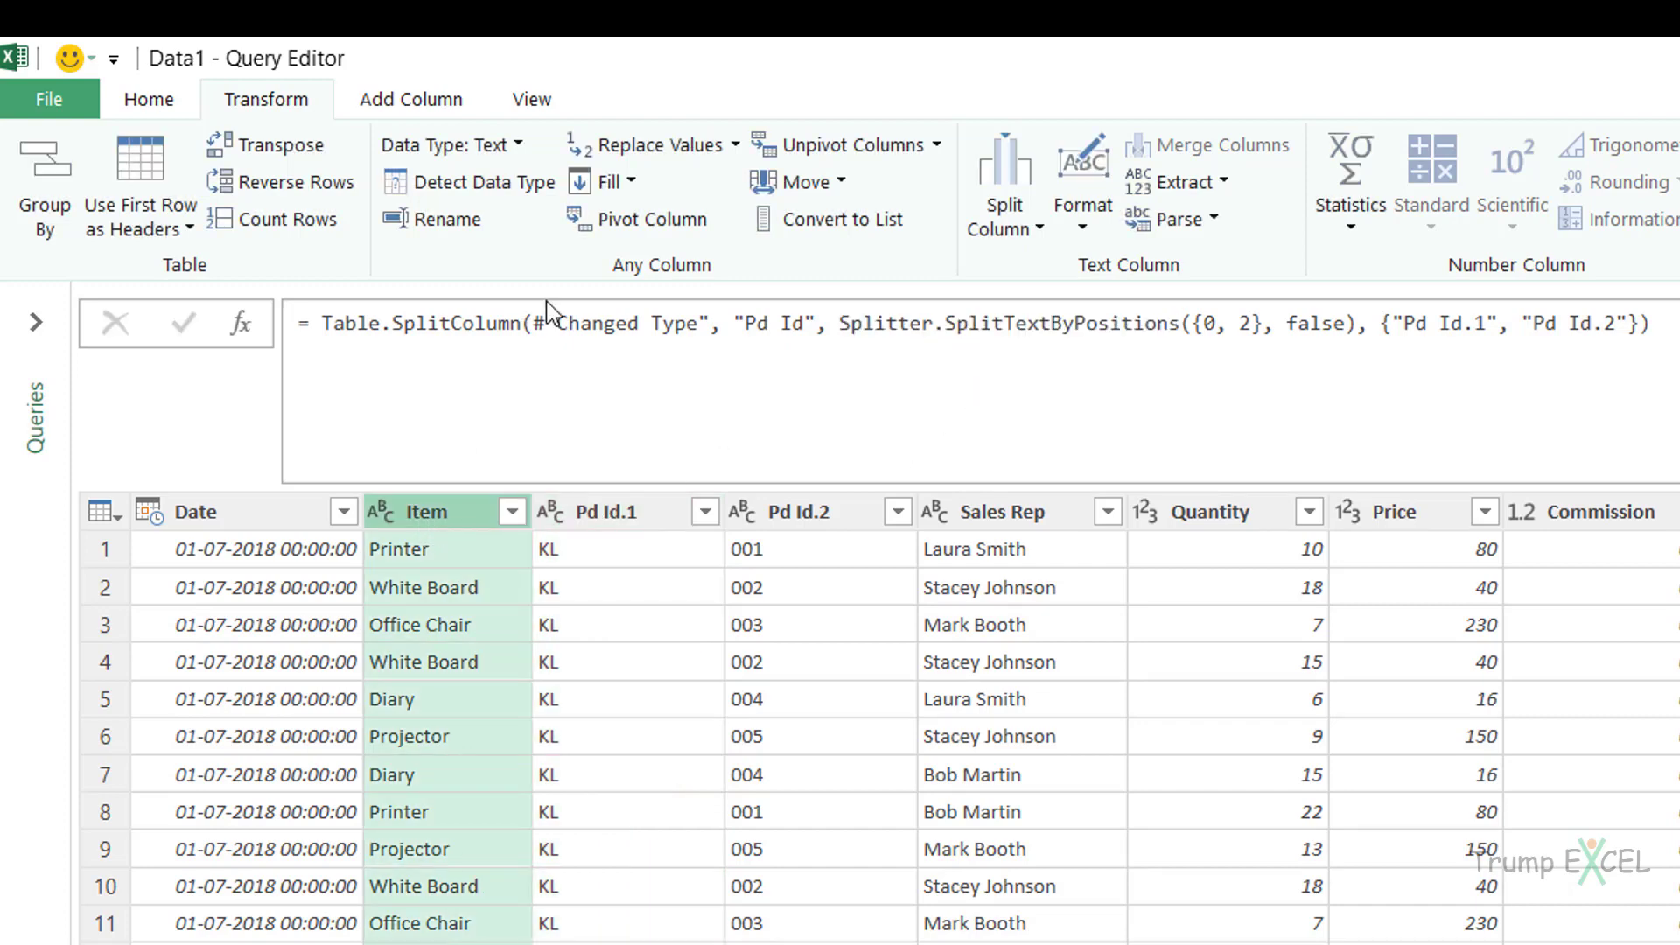
{"action": "left_click", "coordinate": [1092, 229]}
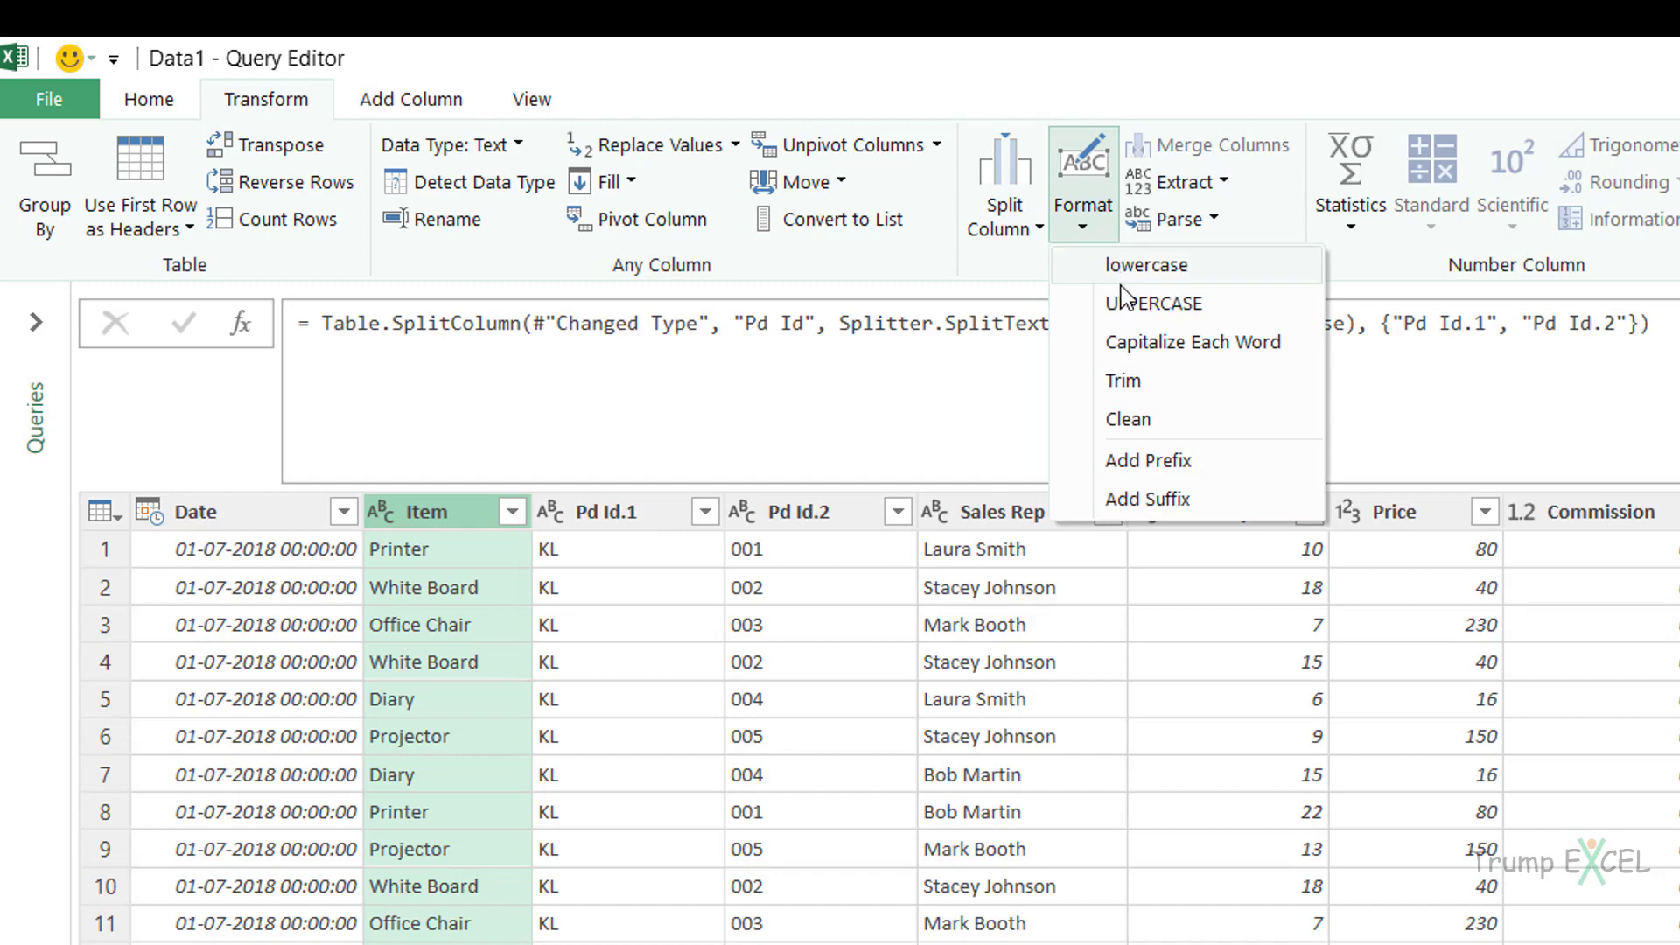
{"action": "left_click", "coordinate": [1123, 303]}
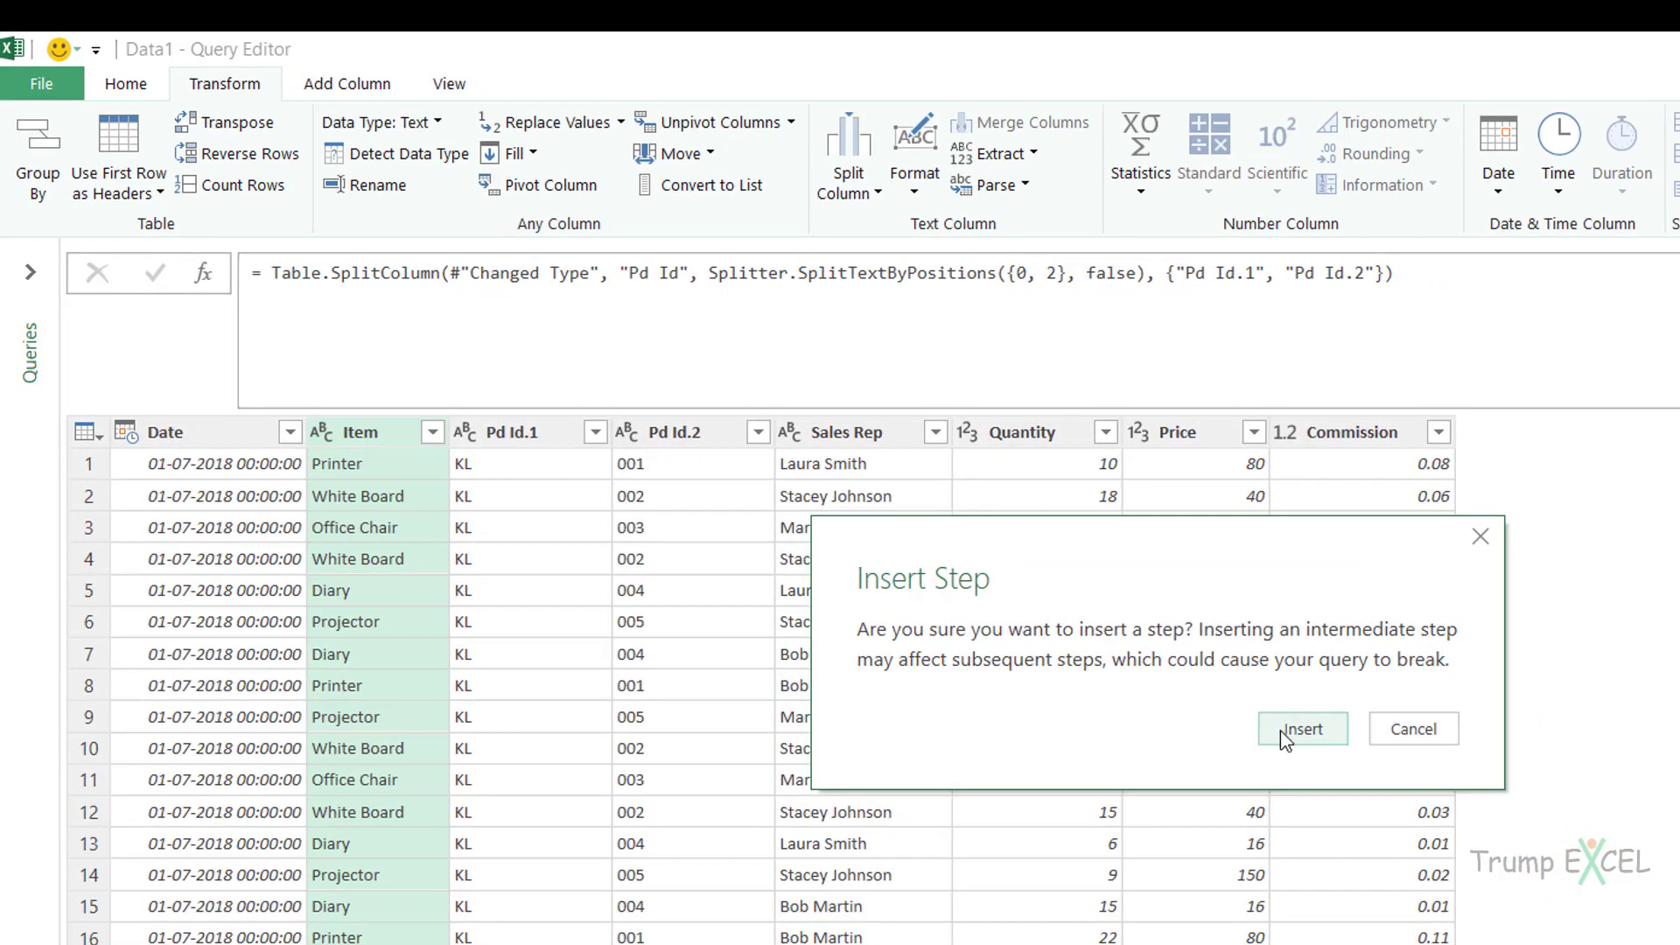
{"action": "left_click", "coordinate": [1381, 733]}
Convert the Item column's text to uppercase as a new step following Changed Type1.
{"action": "left_click", "coordinate": [1676, 569]}
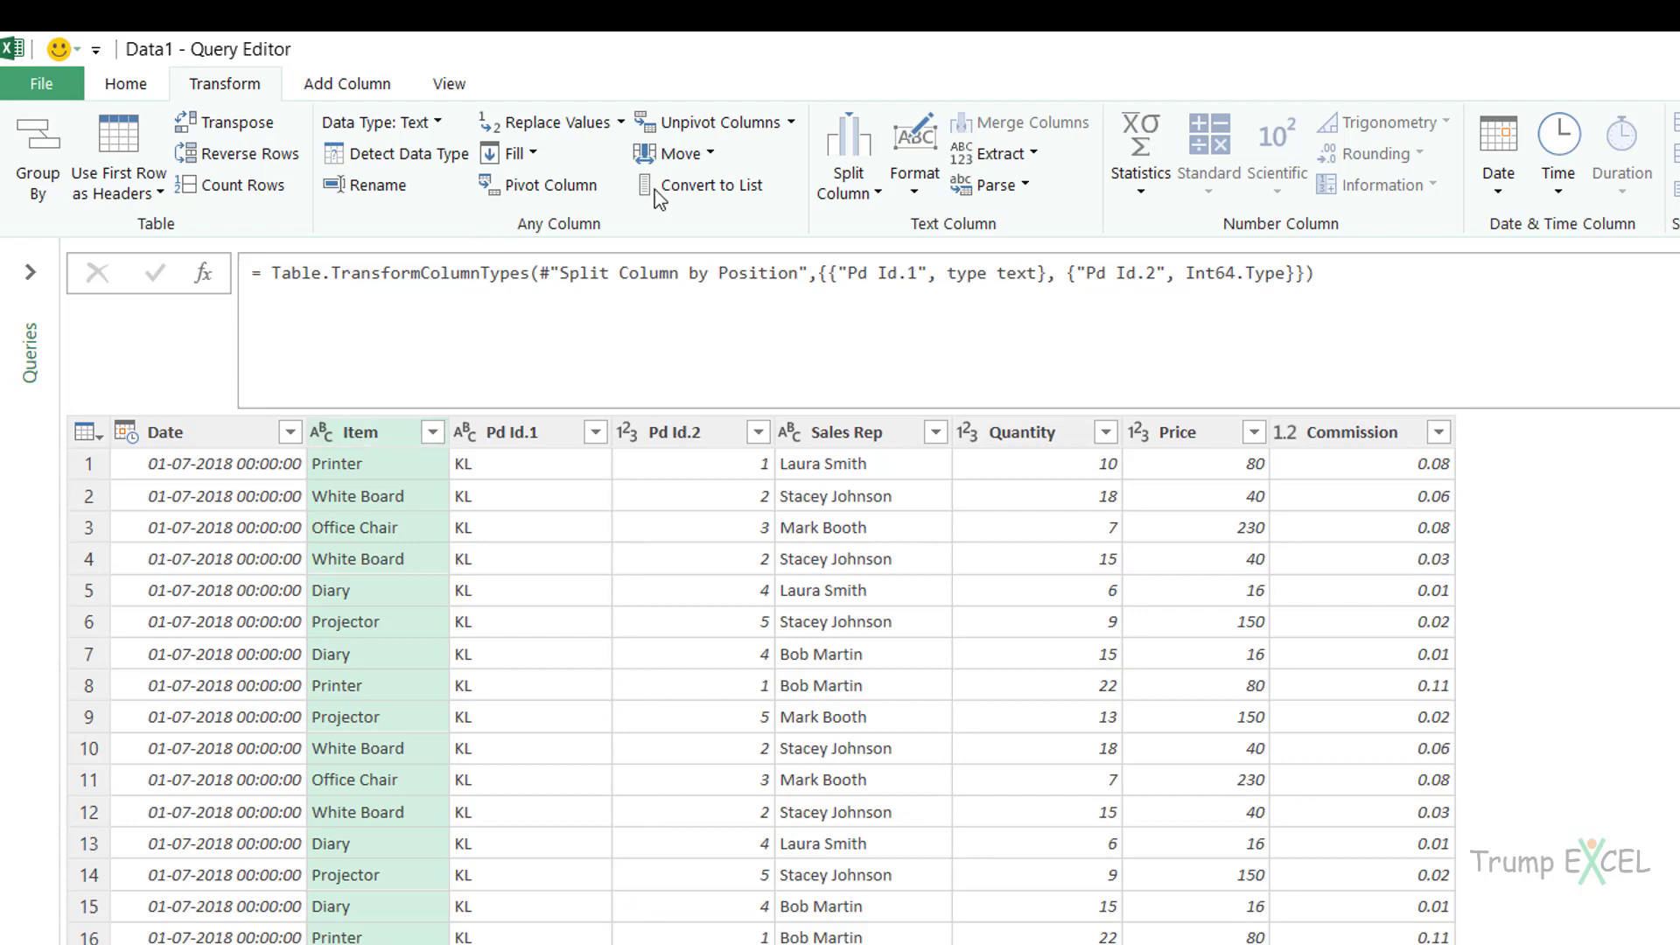
{"action": "left_click", "coordinate": [915, 180]}
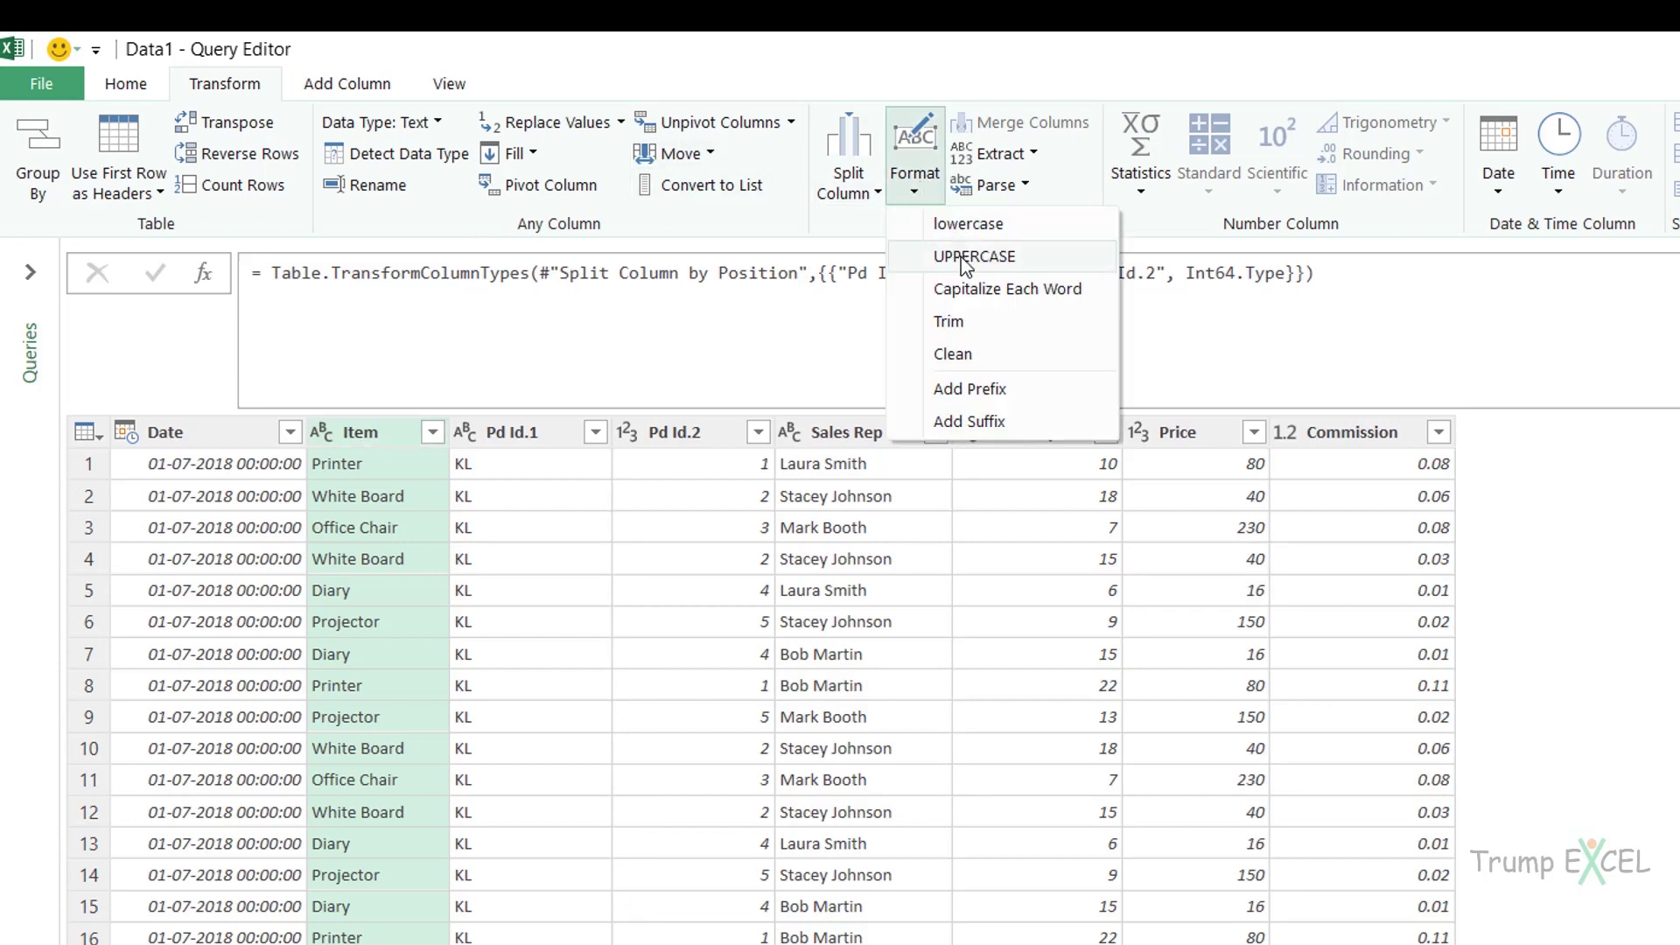
{"action": "left_click", "coordinate": [970, 359]}
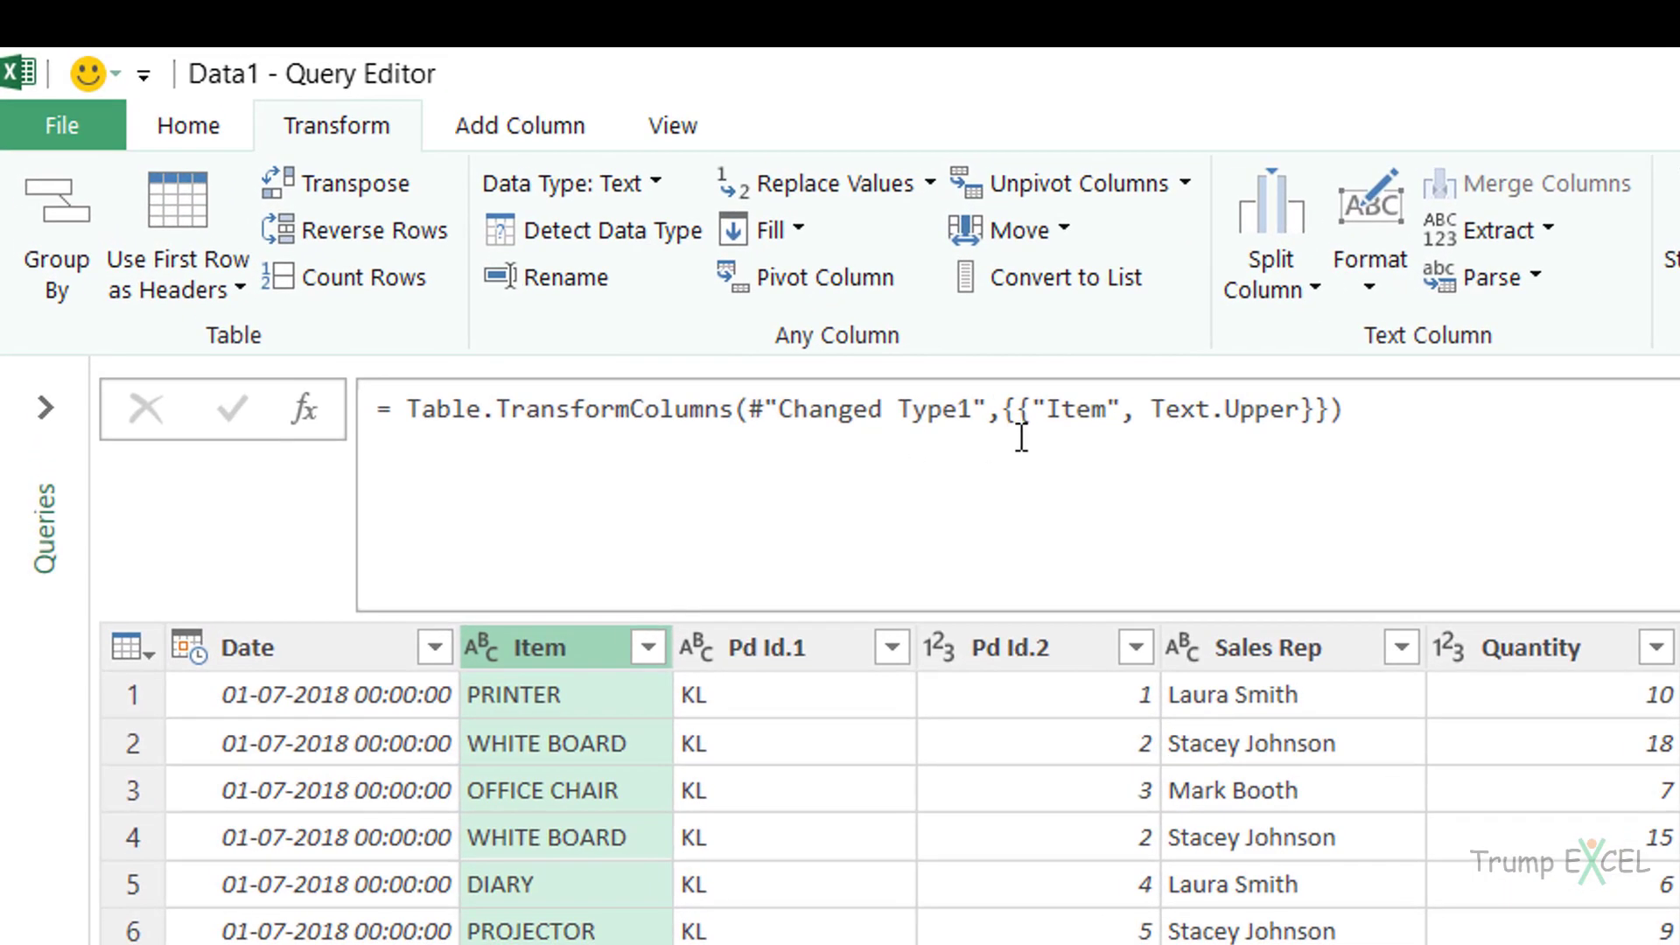
Examine the Text.Upper function in the formula that transforms the Item column.
{"action": "left_click_drag", "start_coordinate": [1158, 412], "coordinate": [1266, 415]}
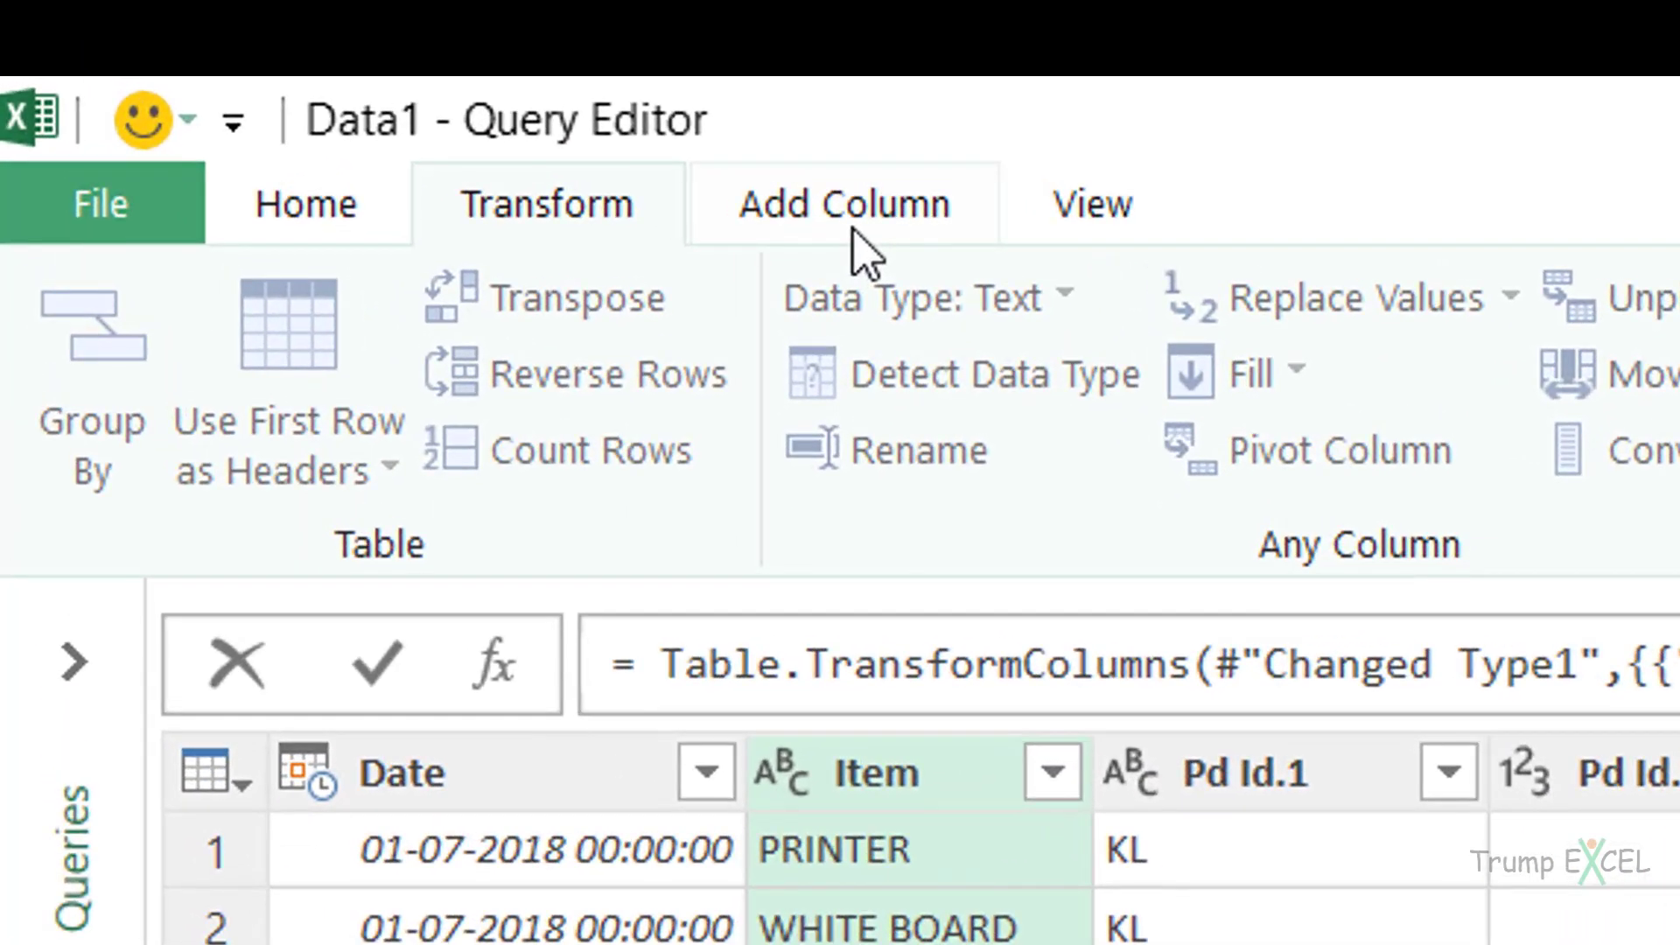
{"action": "left_click", "coordinate": [800, 221]}
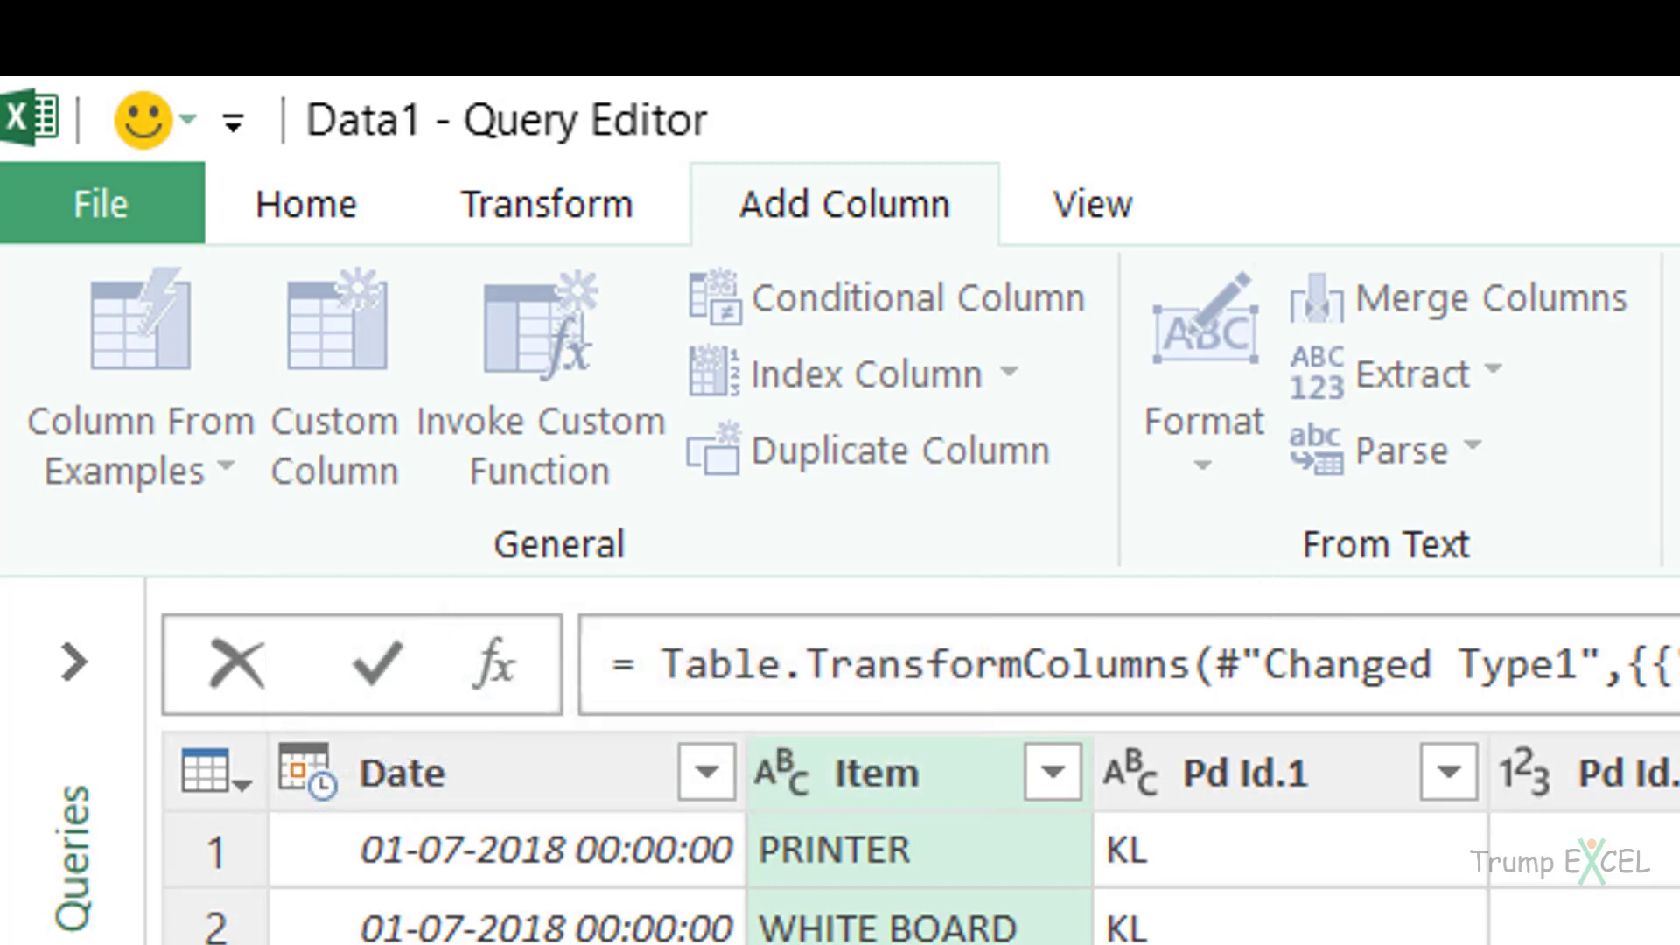
{"action": "key", "text": "Escape"}
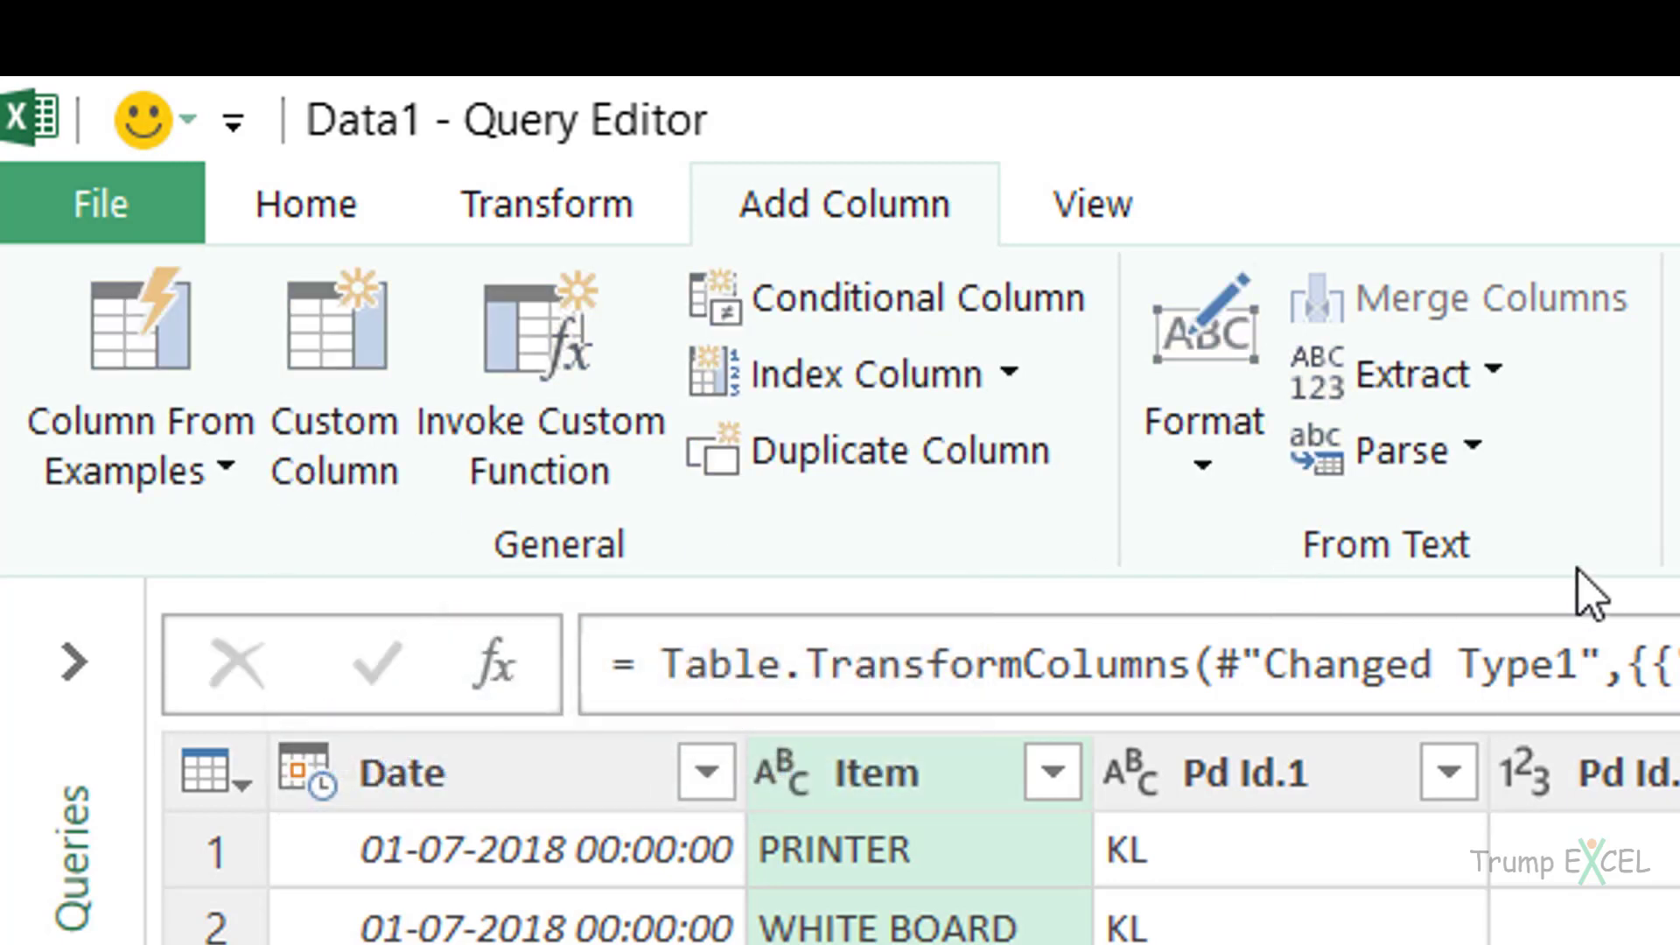
Start a custom column named Formula1, keeping its dialog clear of the upper data rows.
{"action": "left_click", "coordinate": [355, 399]}
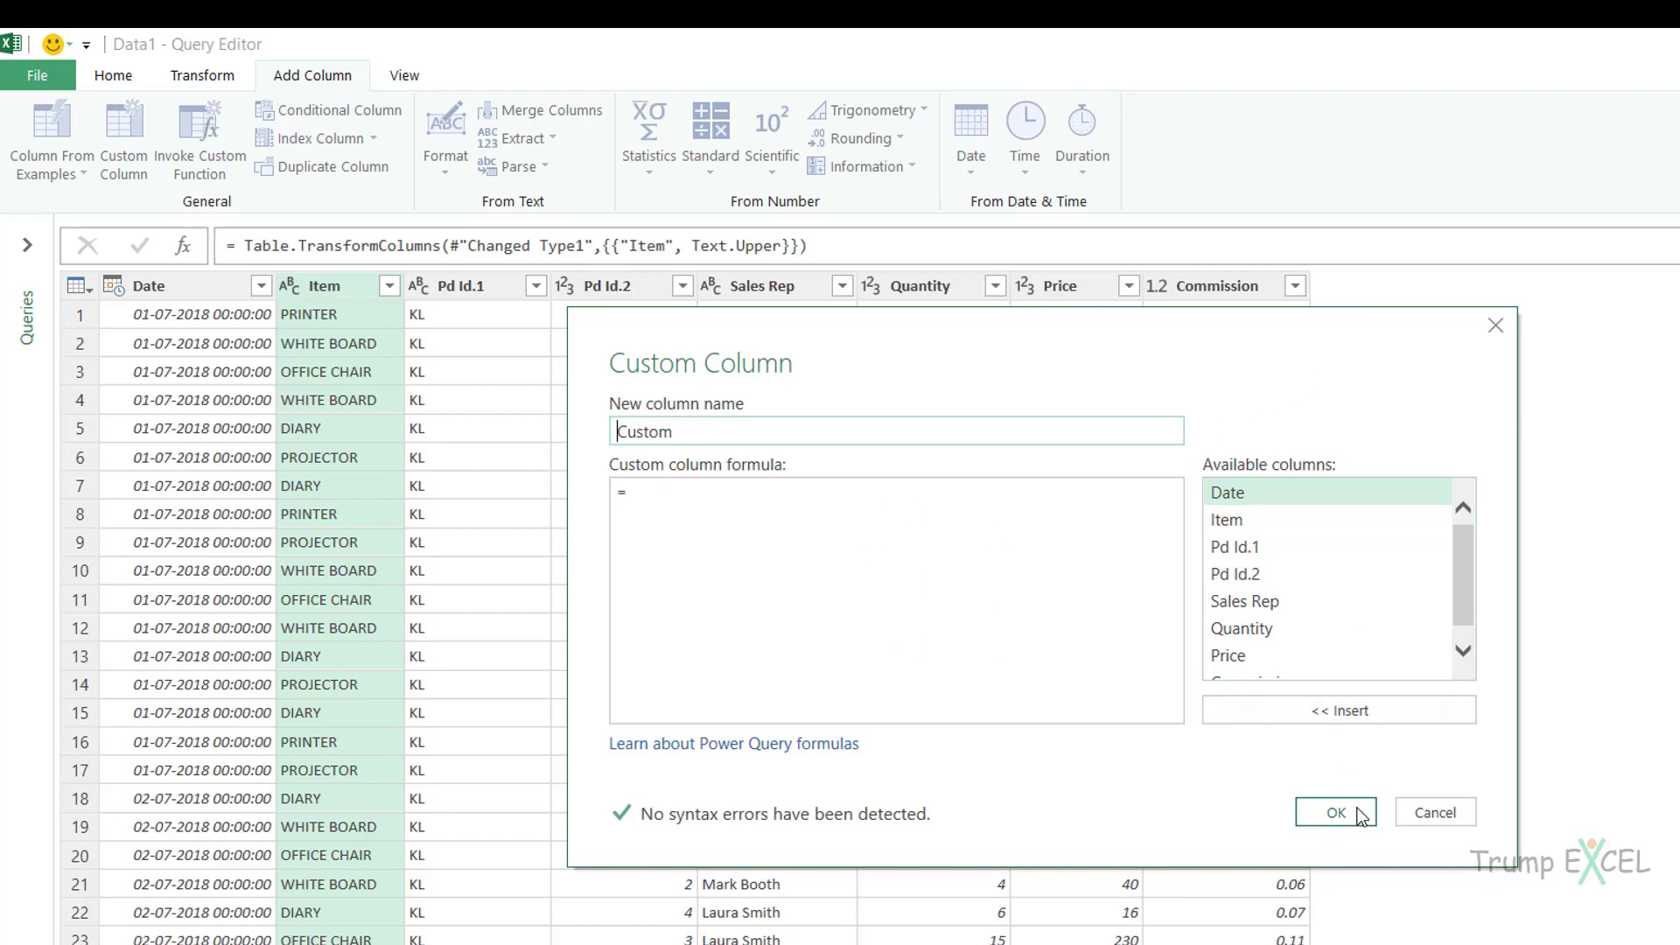
{"action": "double_click", "coordinate": [717, 433]}
{"action": "type", "text": "Formula1"}
{"action": "left_click", "coordinate": [711, 492]}
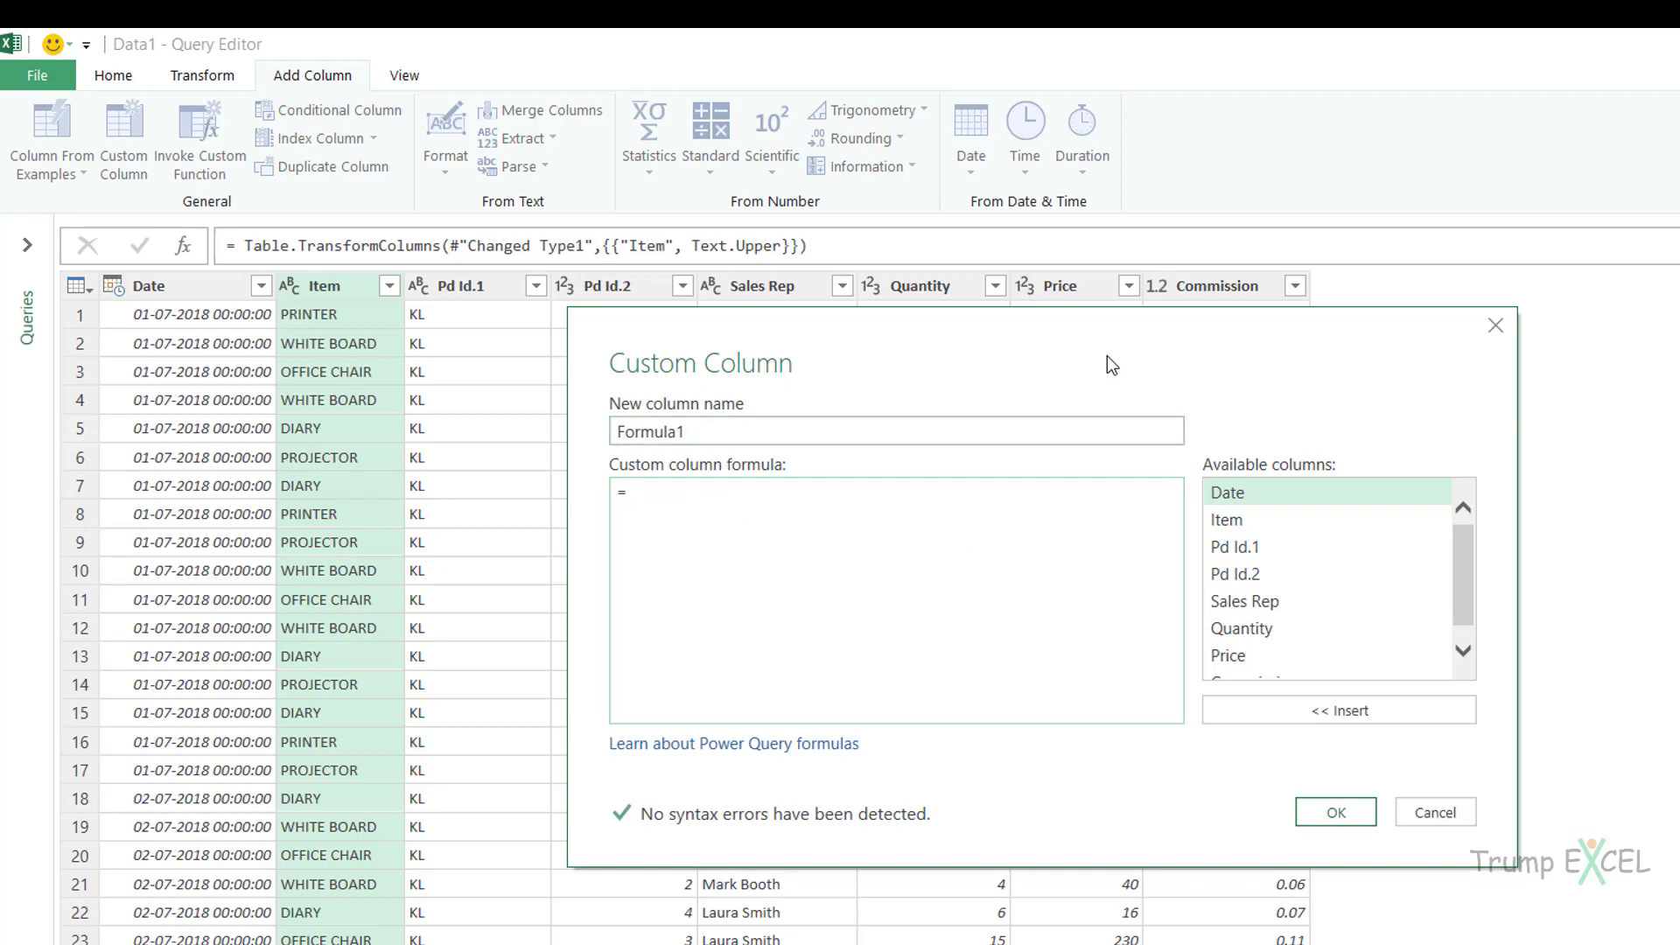
{"action": "left_click_drag", "start_coordinate": [1111, 363], "coordinate": [1085, 481]}
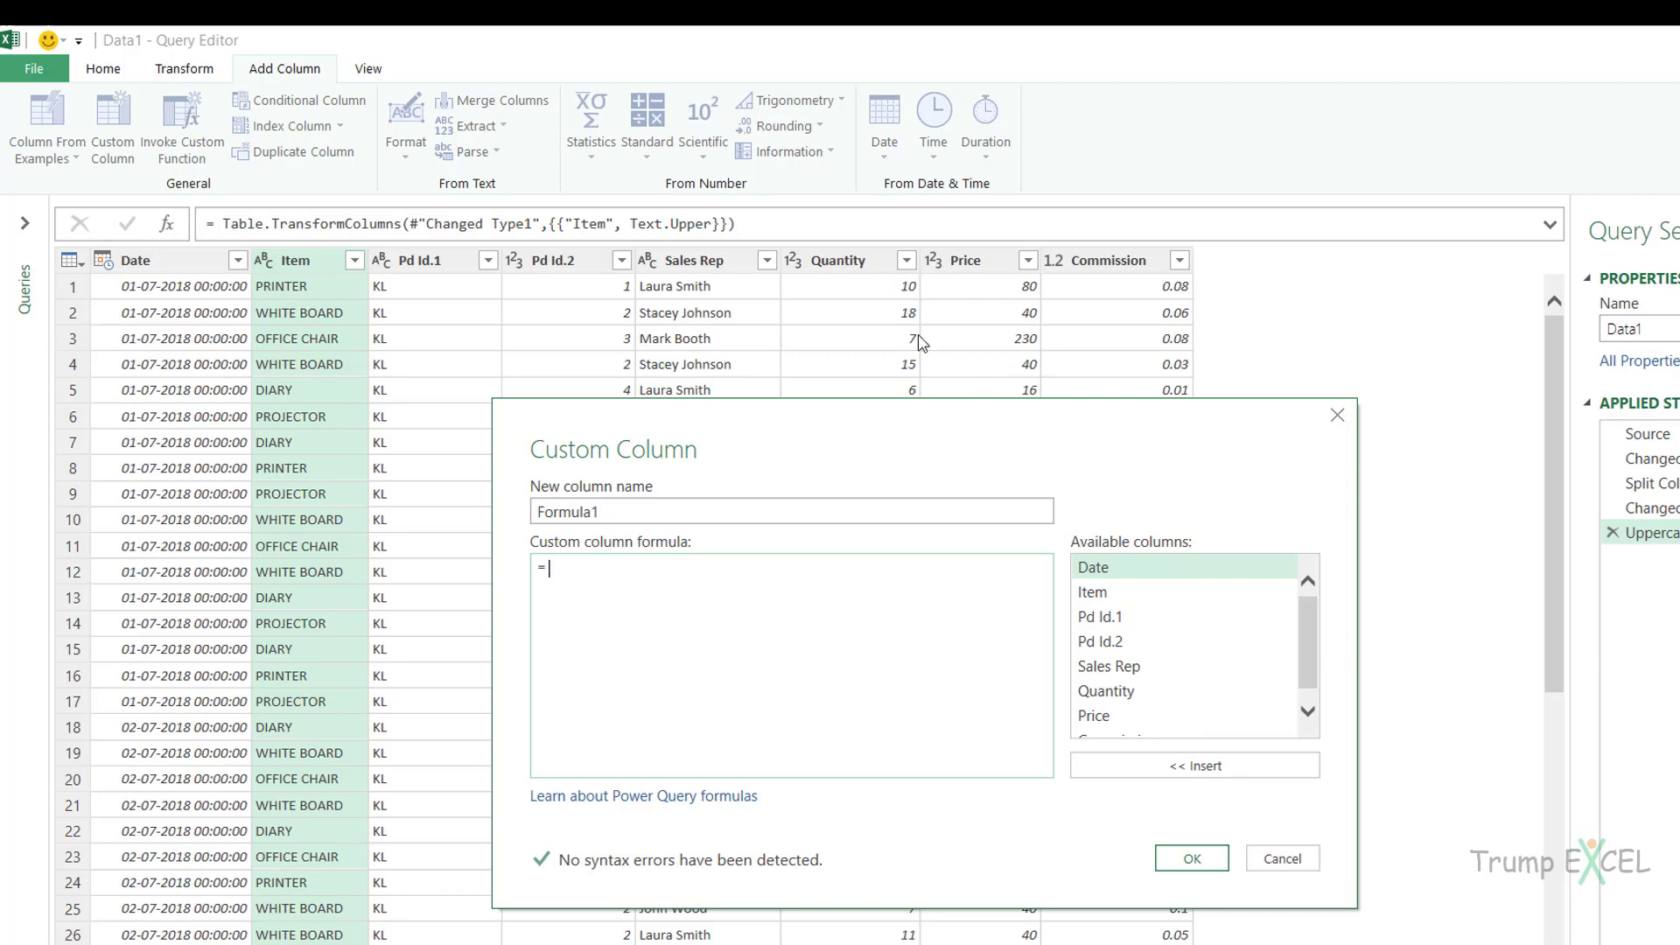
{"action": "left_click_drag", "start_coordinate": [960, 443], "coordinate": [872, 430]}
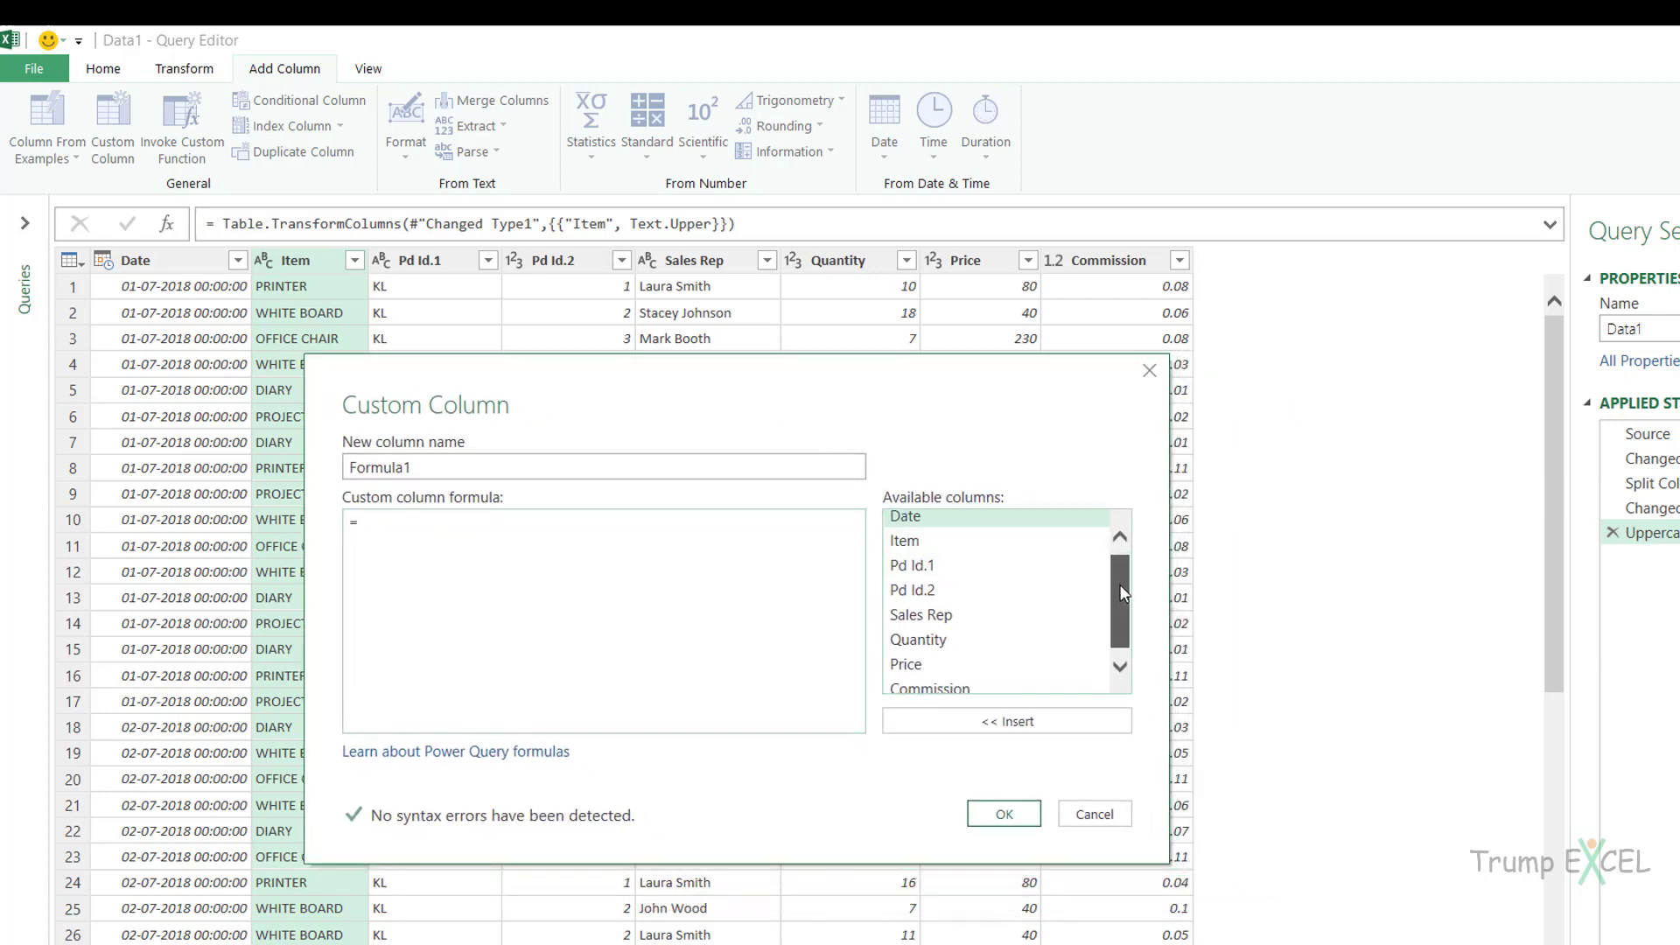
Define the custom column's formula as [Price]/[Quantity] and add the column to the query.
{"action": "scroll", "coordinate": [1005, 583], "scroll_direction": "down", "scroll_amount": 1}
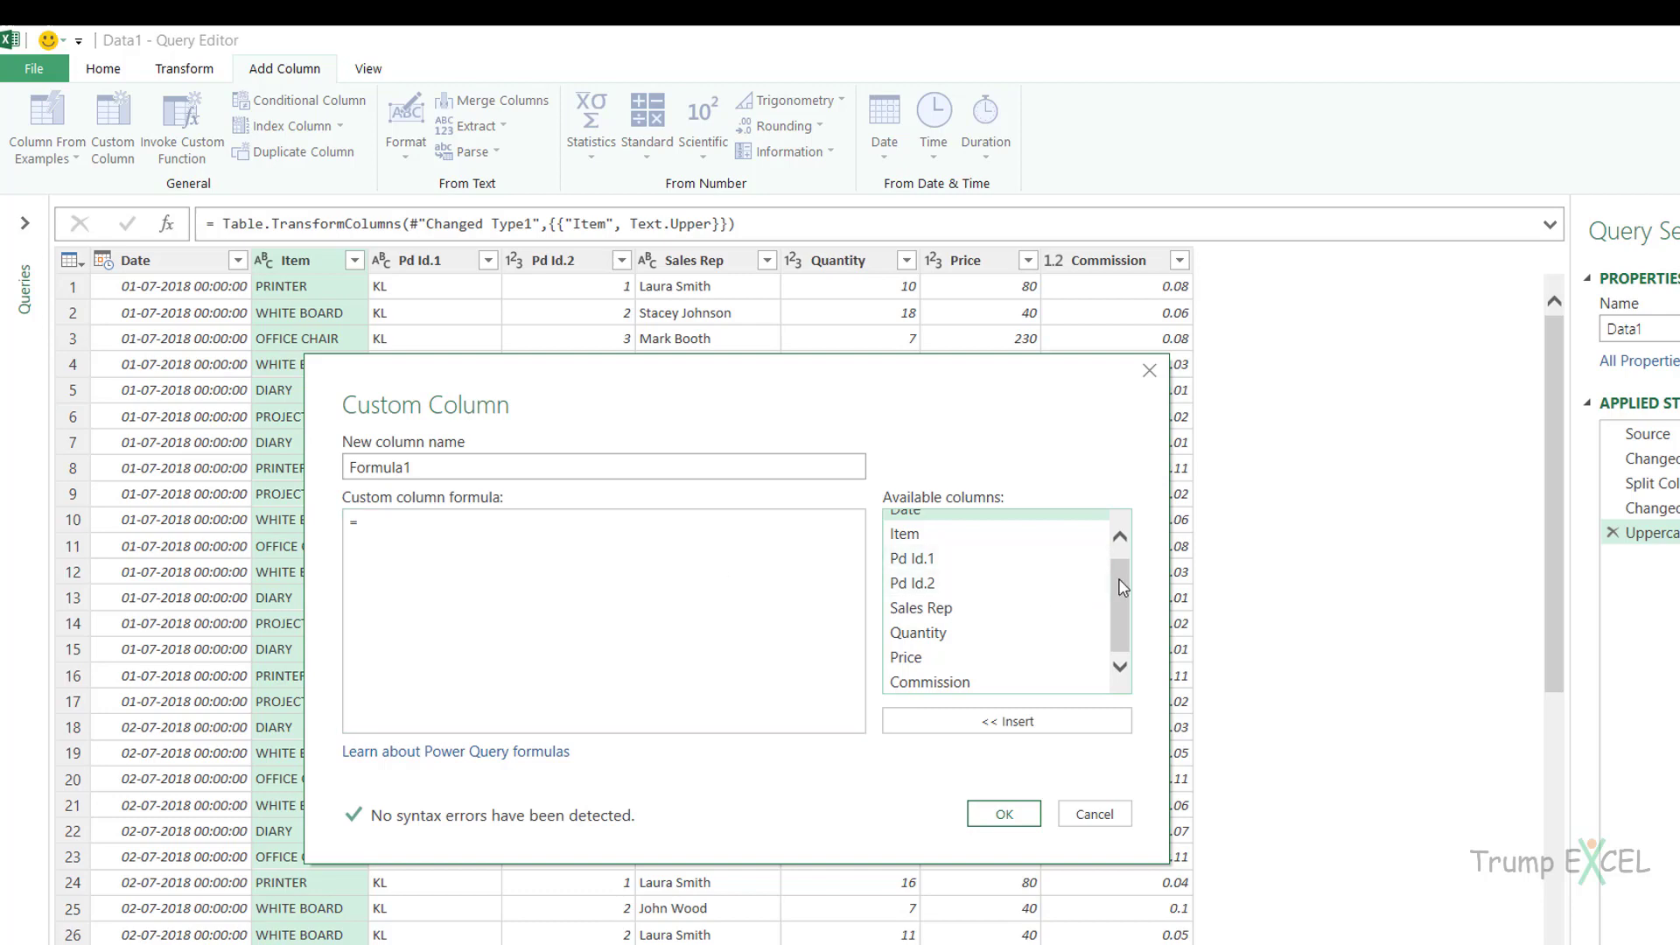
{"action": "mouse_move", "coordinate": [1122, 586]}
{"action": "left_mouse_down"}
{"action": "mouse_move", "coordinate": [1124, 602]}
{"action": "mouse_move", "coordinate": [1134, 560]}
{"action": "mouse_move", "coordinate": [1133, 606]}
{"action": "left_mouse_up"}
{"action": "double_click", "coordinate": [902, 657]}
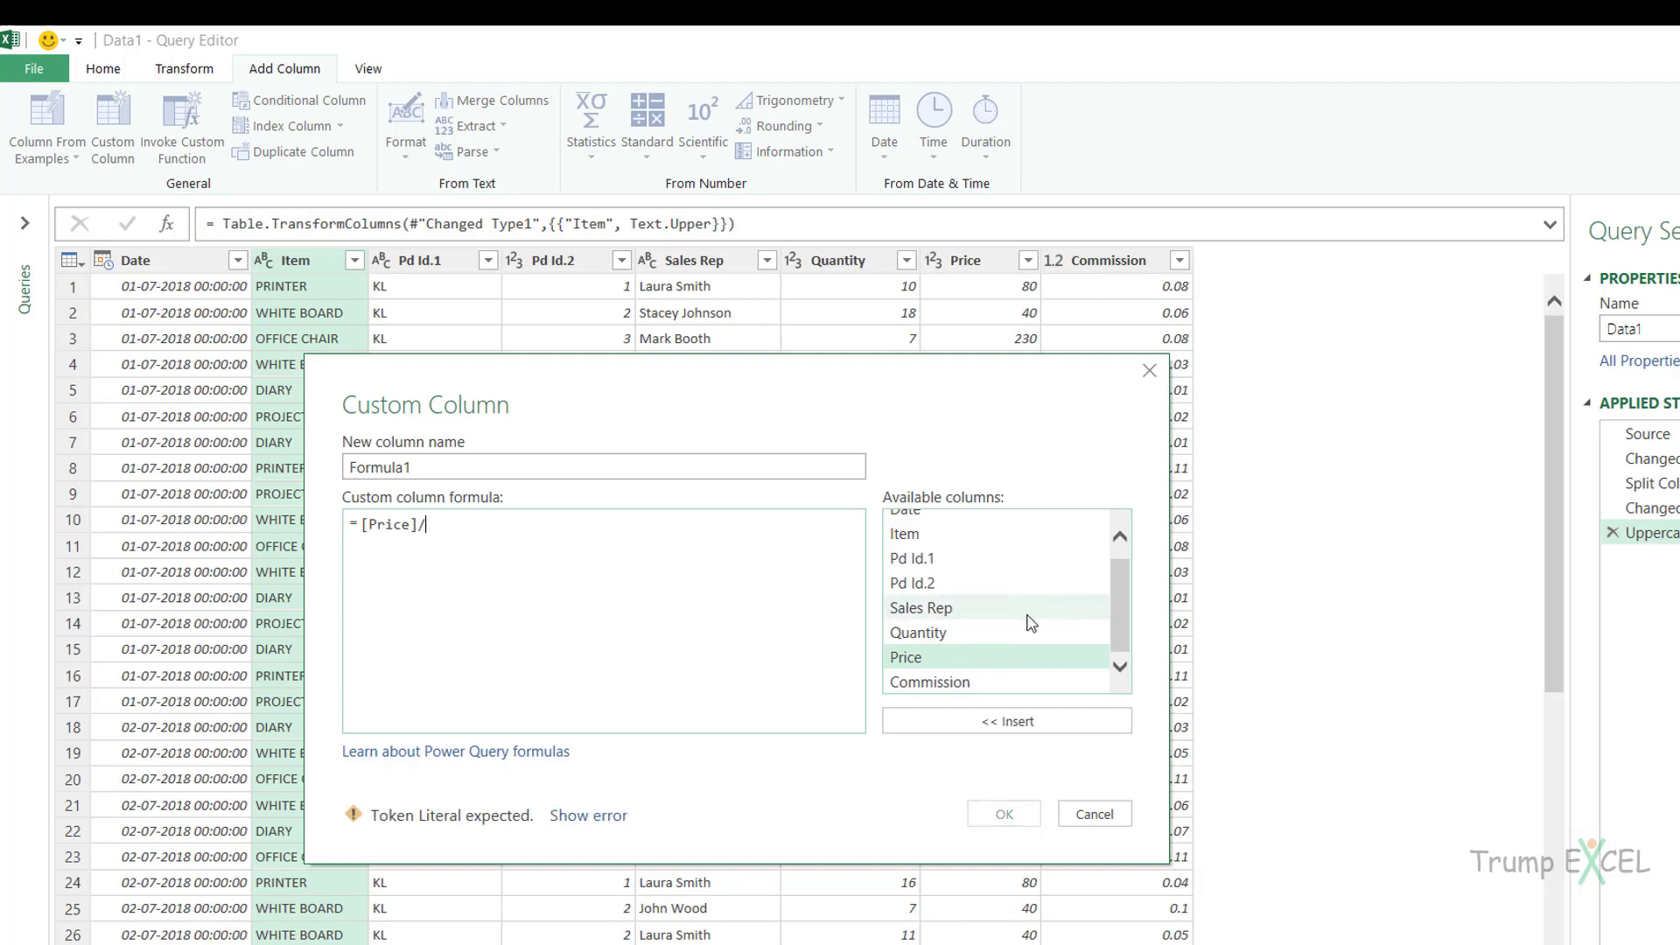
{"action": "double_click", "coordinate": [932, 633]}
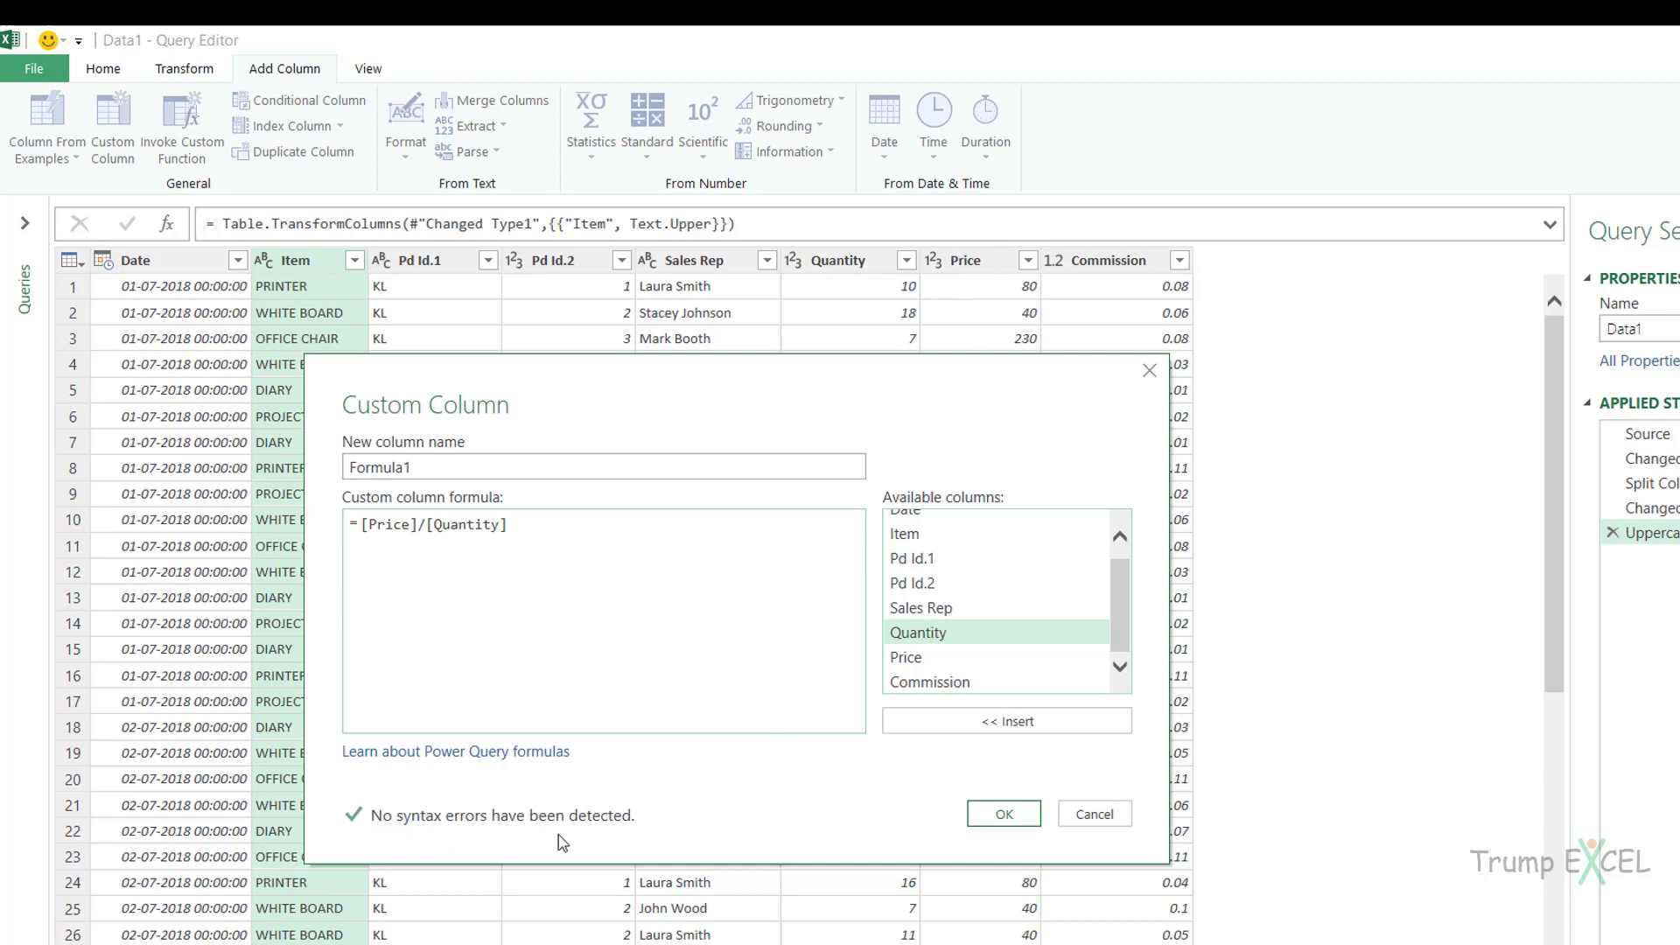
{"action": "left_click", "coordinate": [1004, 814]}
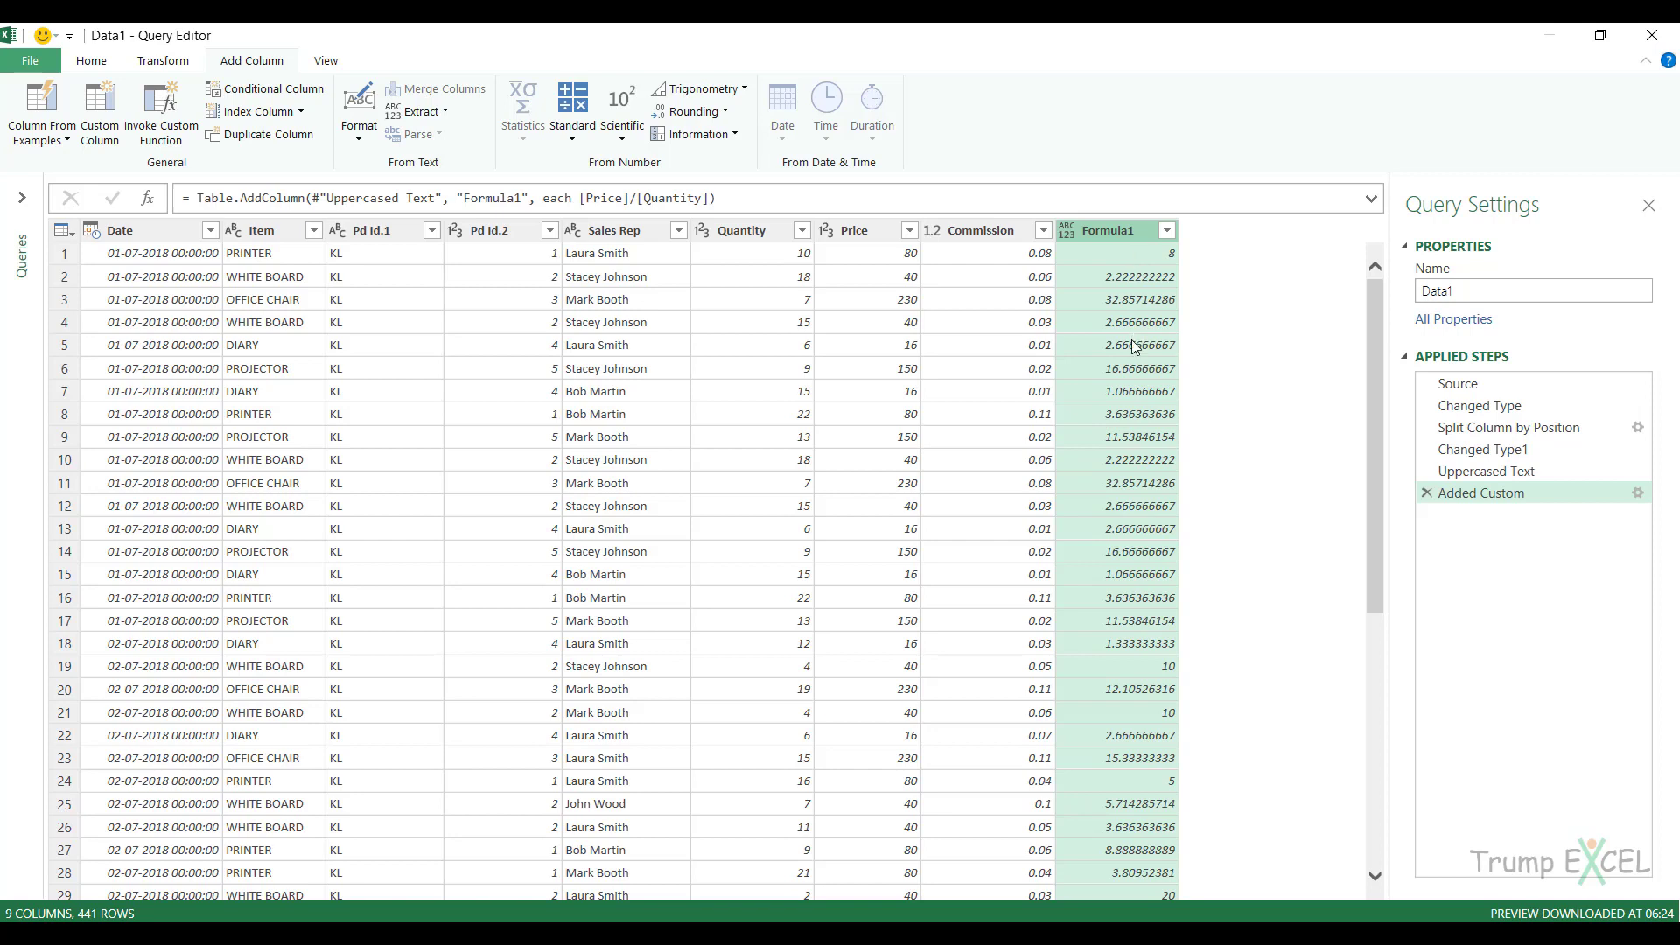
From the Added Custom step's settings, open the online Power Query formulas help article and follow it to the formula categories reference.
{"action": "left_click", "coordinate": [1638, 495]}
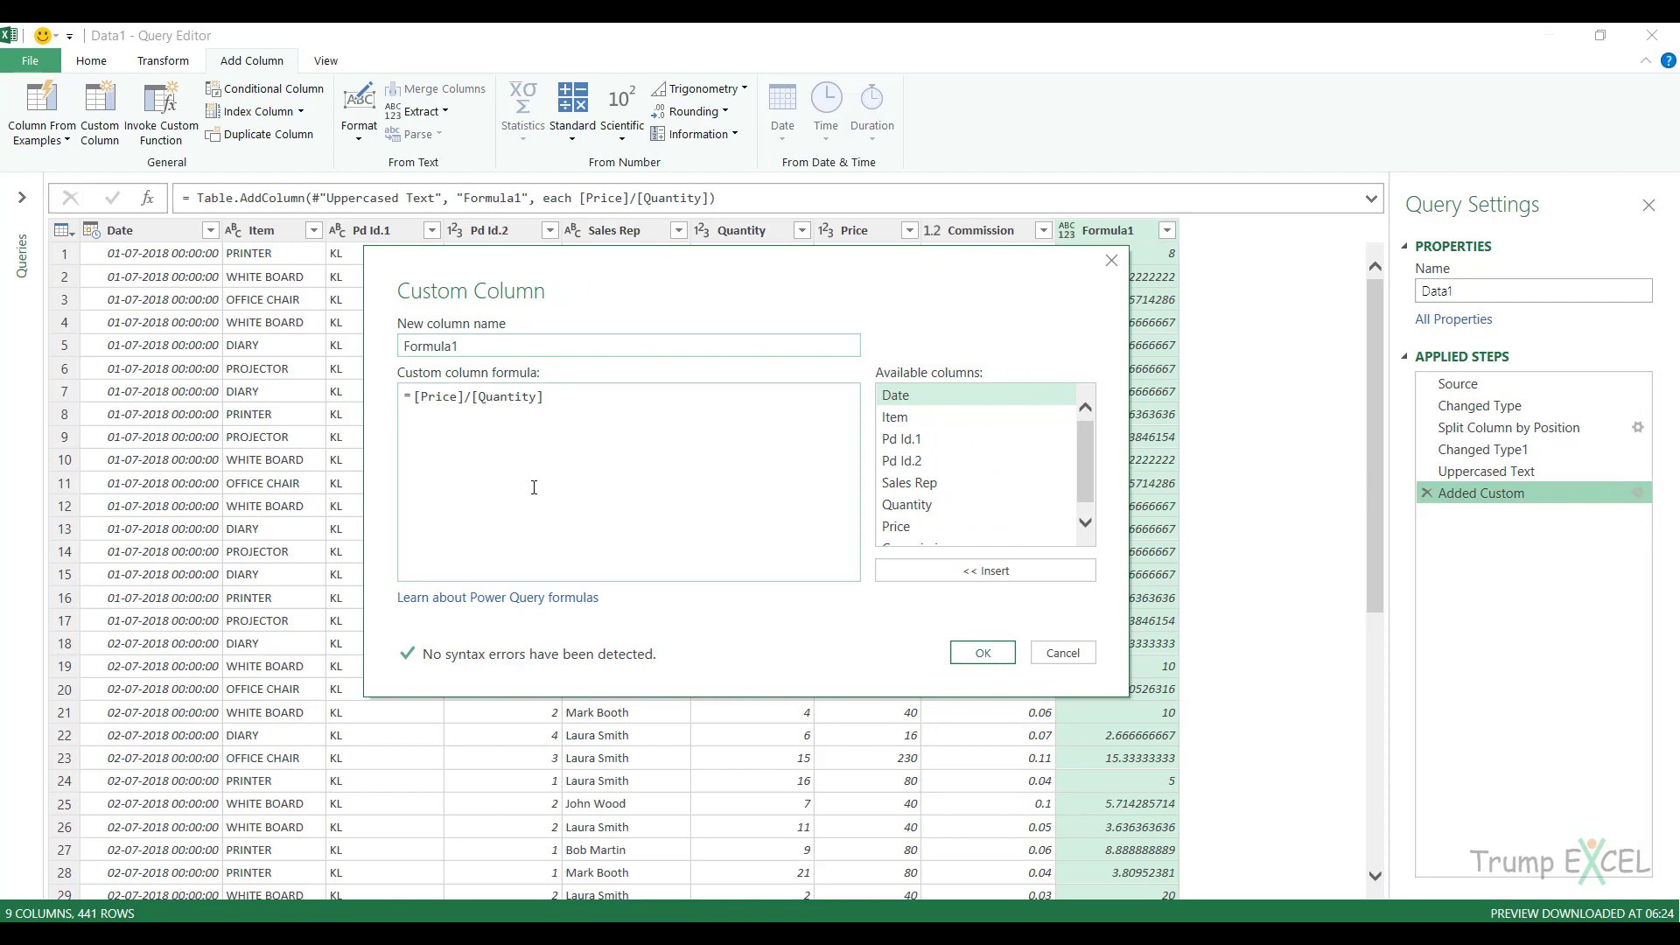
{"action": "left_click", "coordinate": [479, 610]}
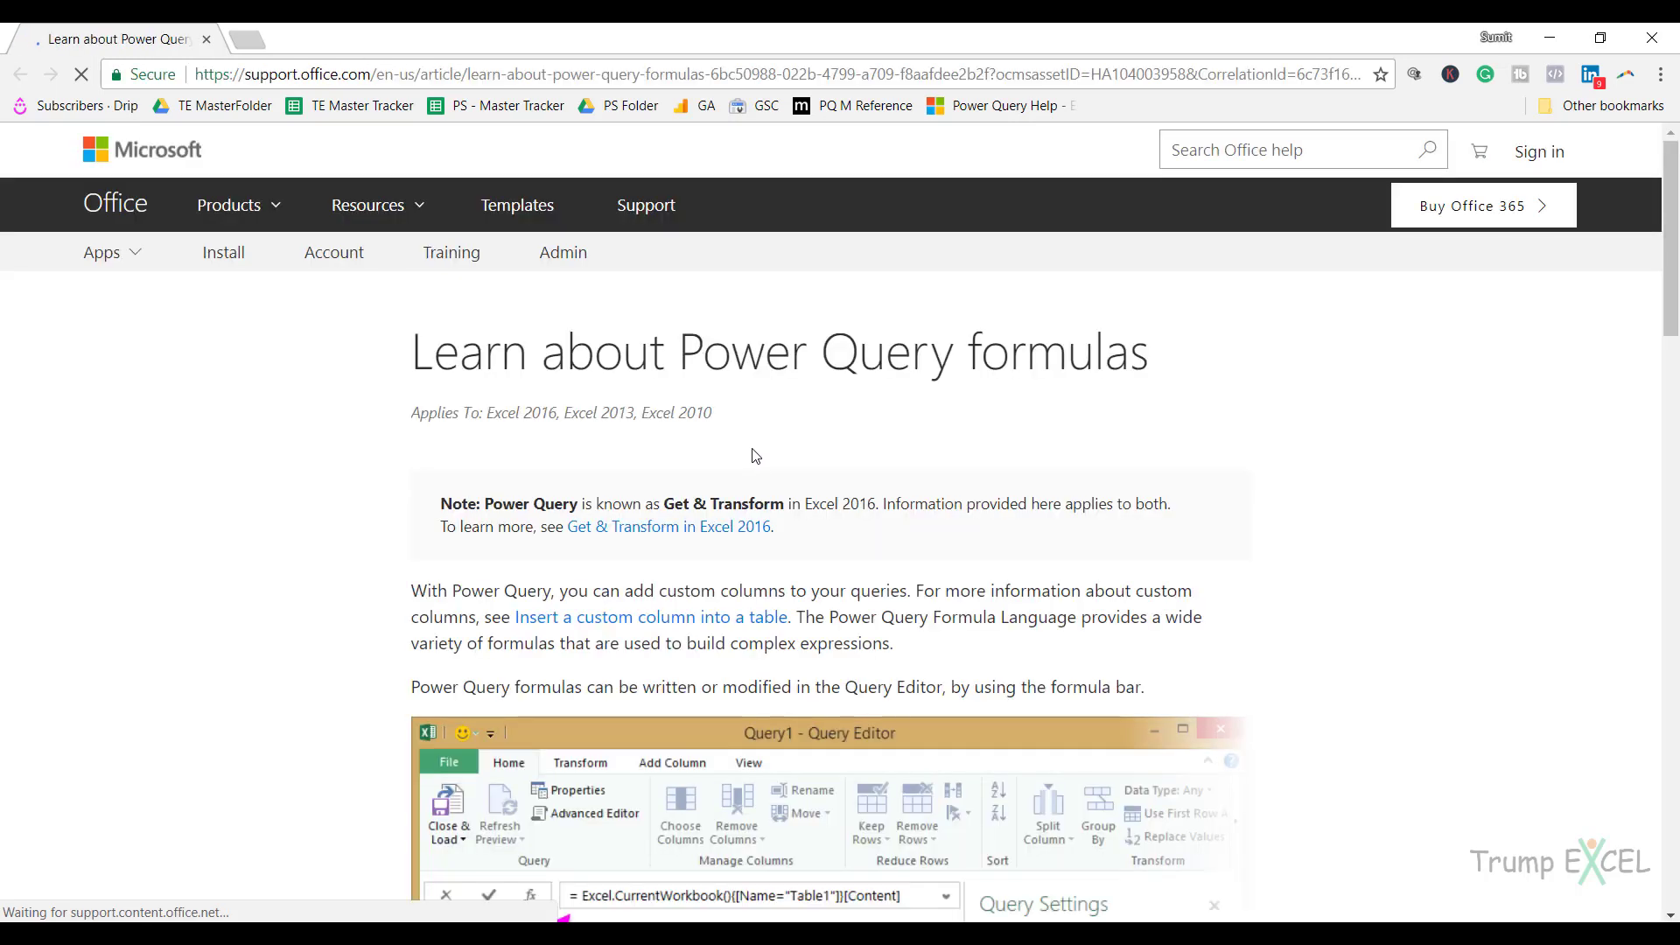
{"action": "scroll", "coordinate": [754, 455], "scroll_direction": "down", "scroll_amount": 12}
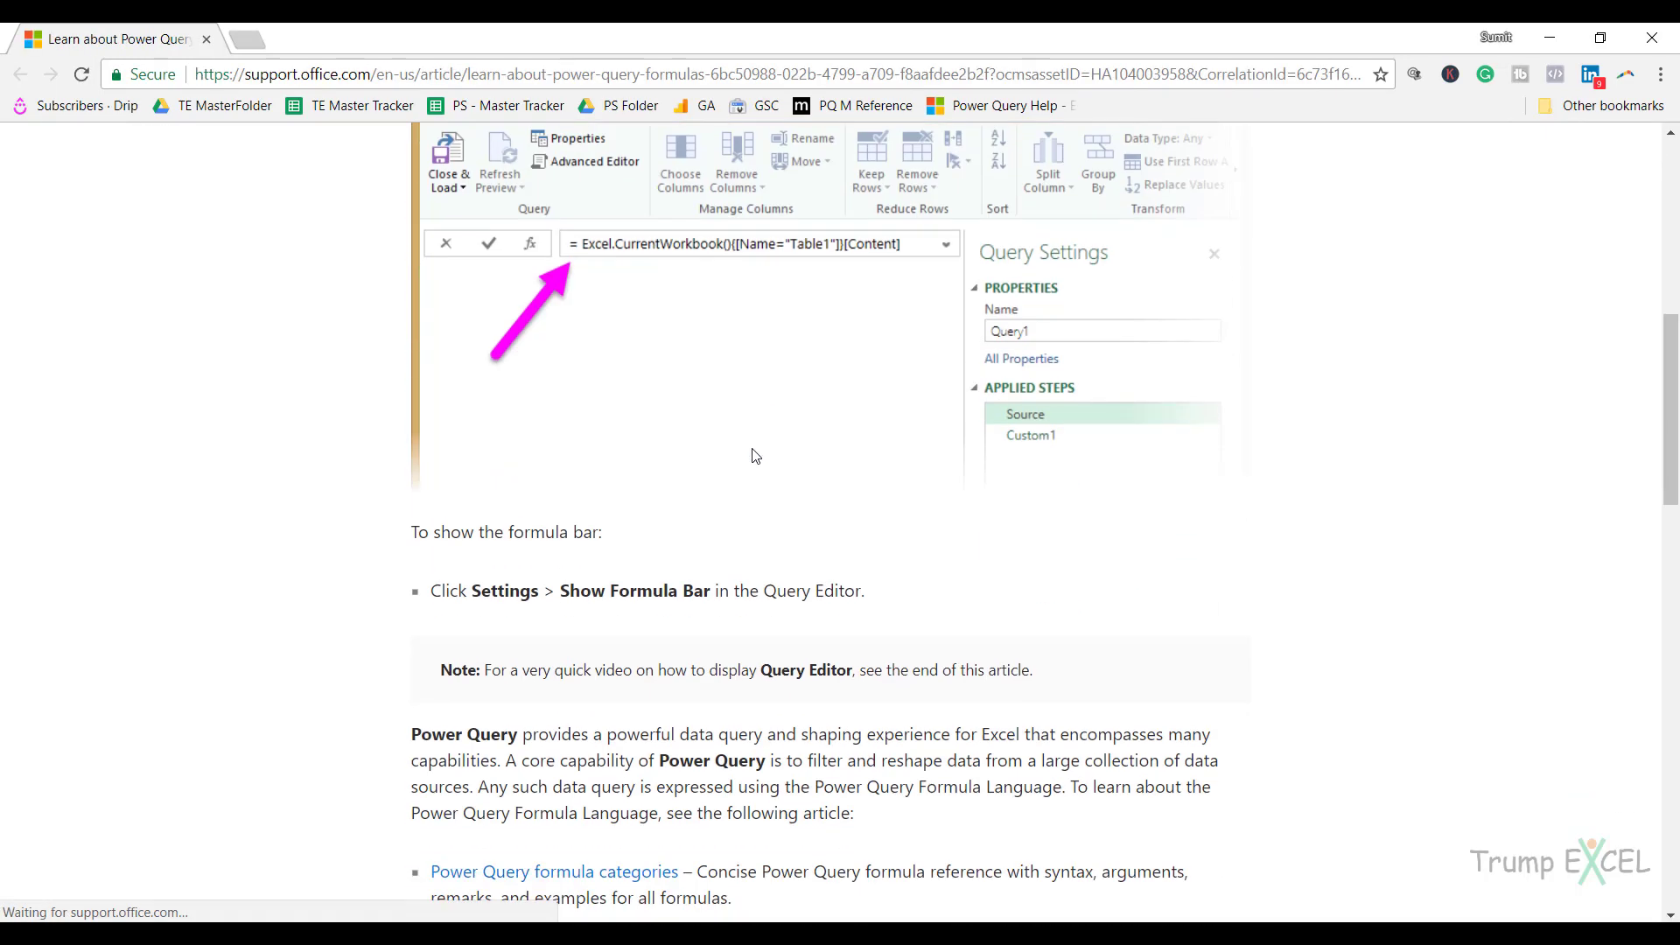
{"action": "scroll", "coordinate": [755, 455], "scroll_direction": "down", "scroll_amount": 2}
{"action": "scroll", "coordinate": [754, 455], "scroll_direction": "up", "scroll_amount": 2}
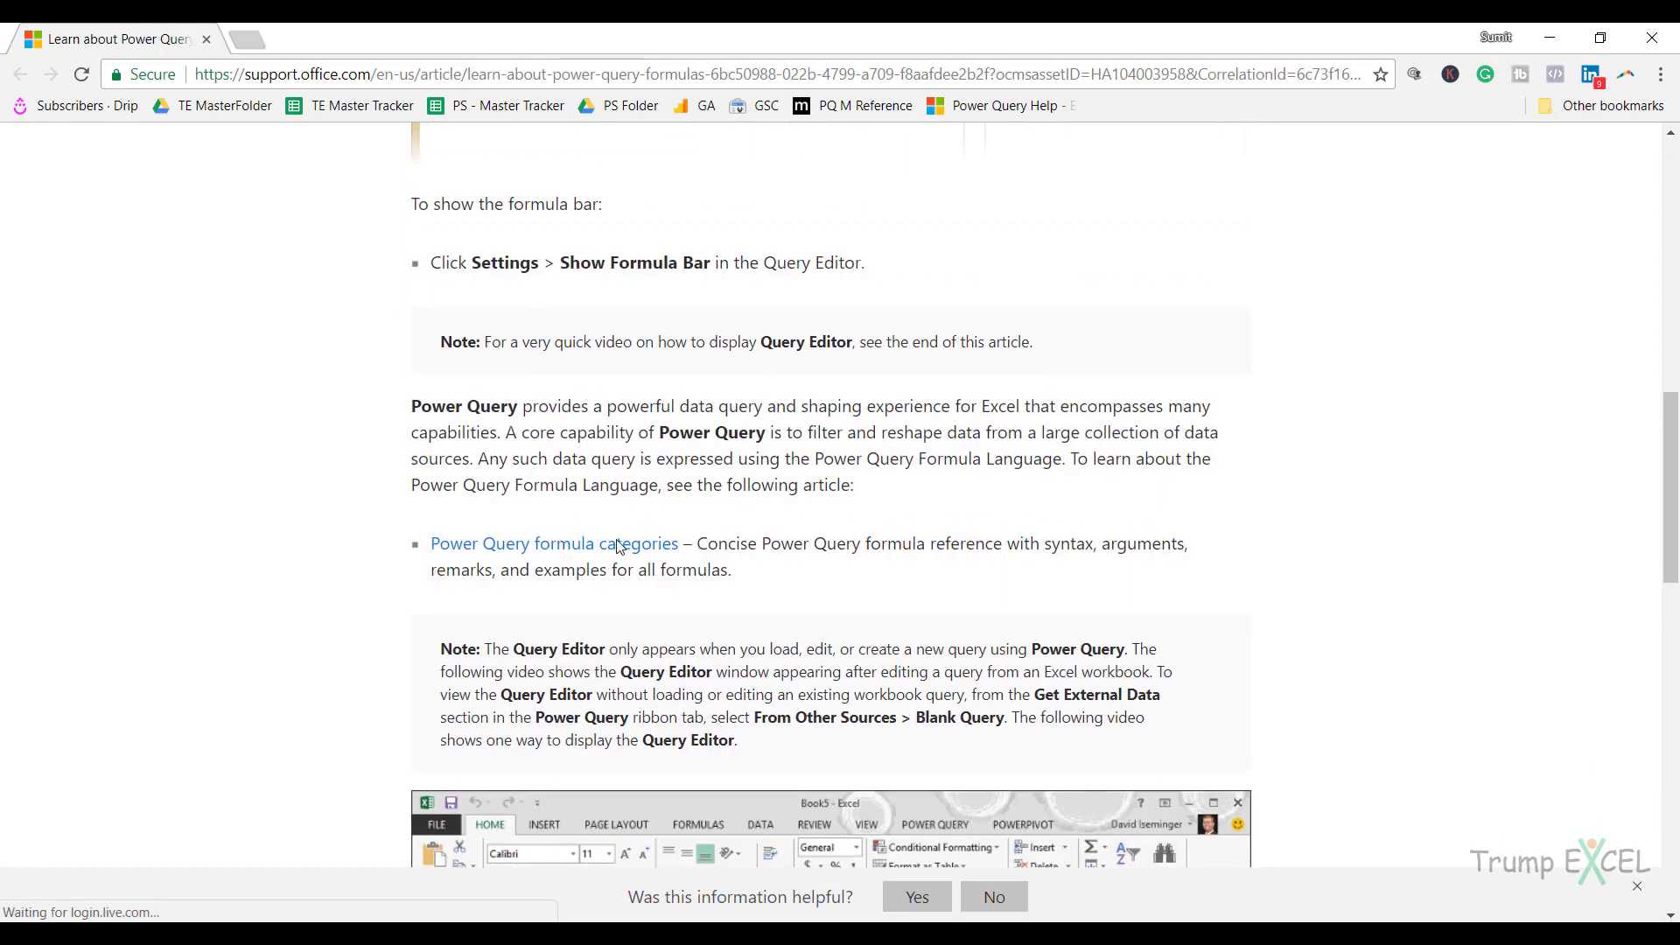
{"action": "left_click", "coordinate": [524, 552]}
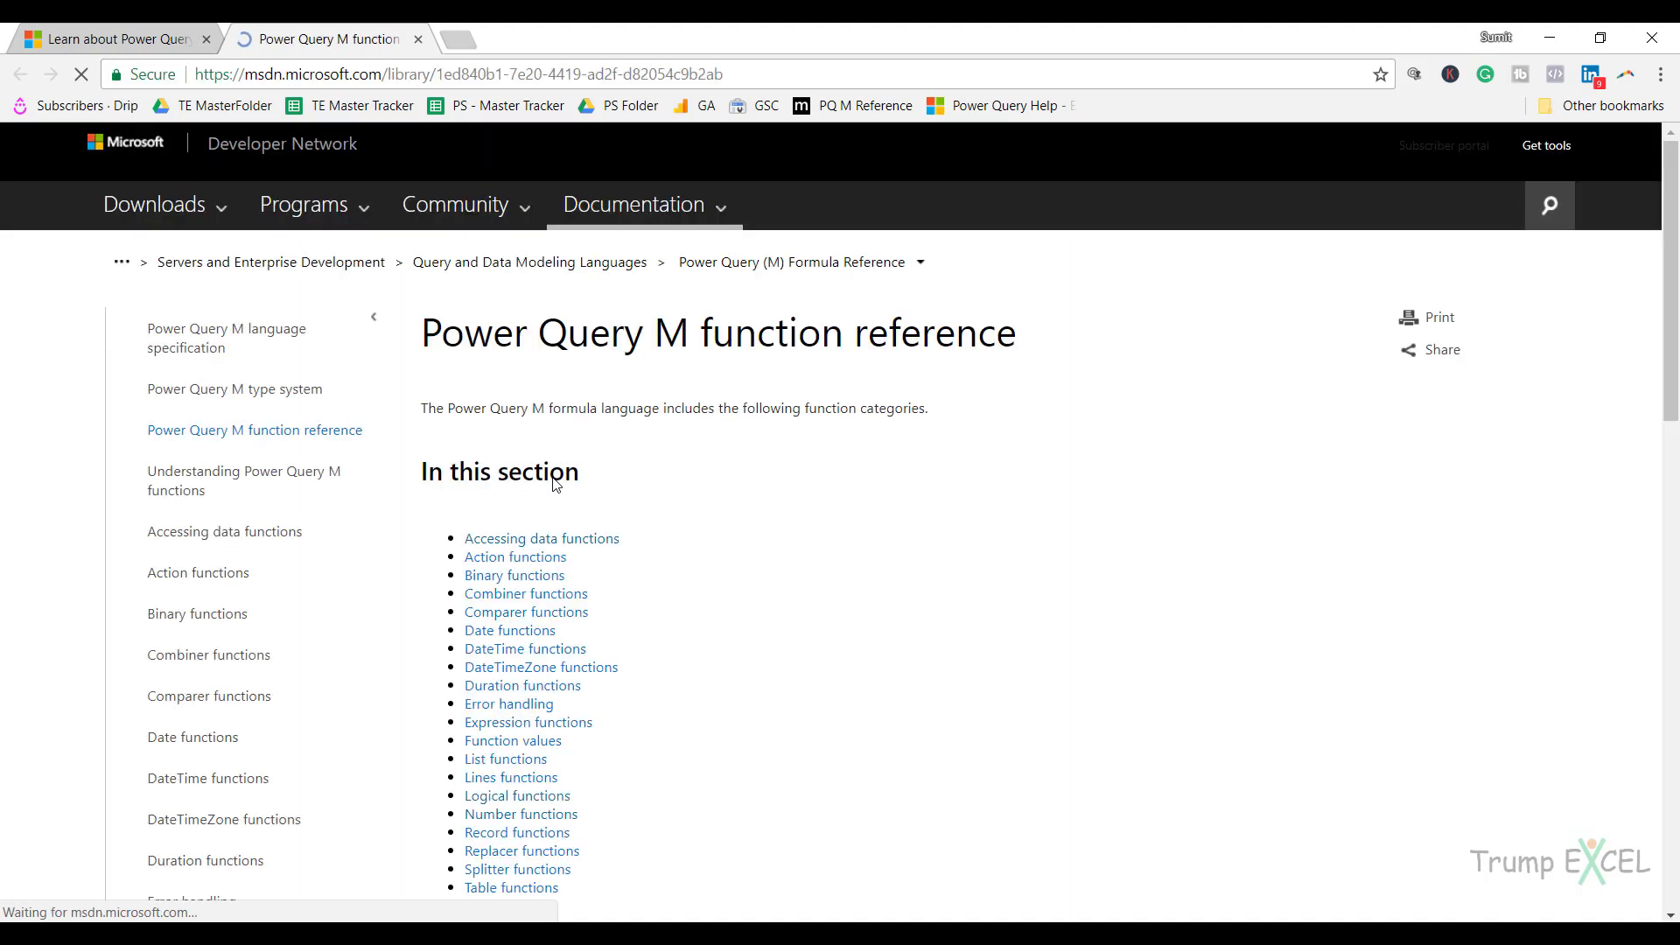
Open the Splitter functions reference in a new tab and the Text functions reference, and review the list of Splitter functions.
{"action": "scroll", "coordinate": [988, 487], "scroll_direction": "down", "scroll_amount": 3}
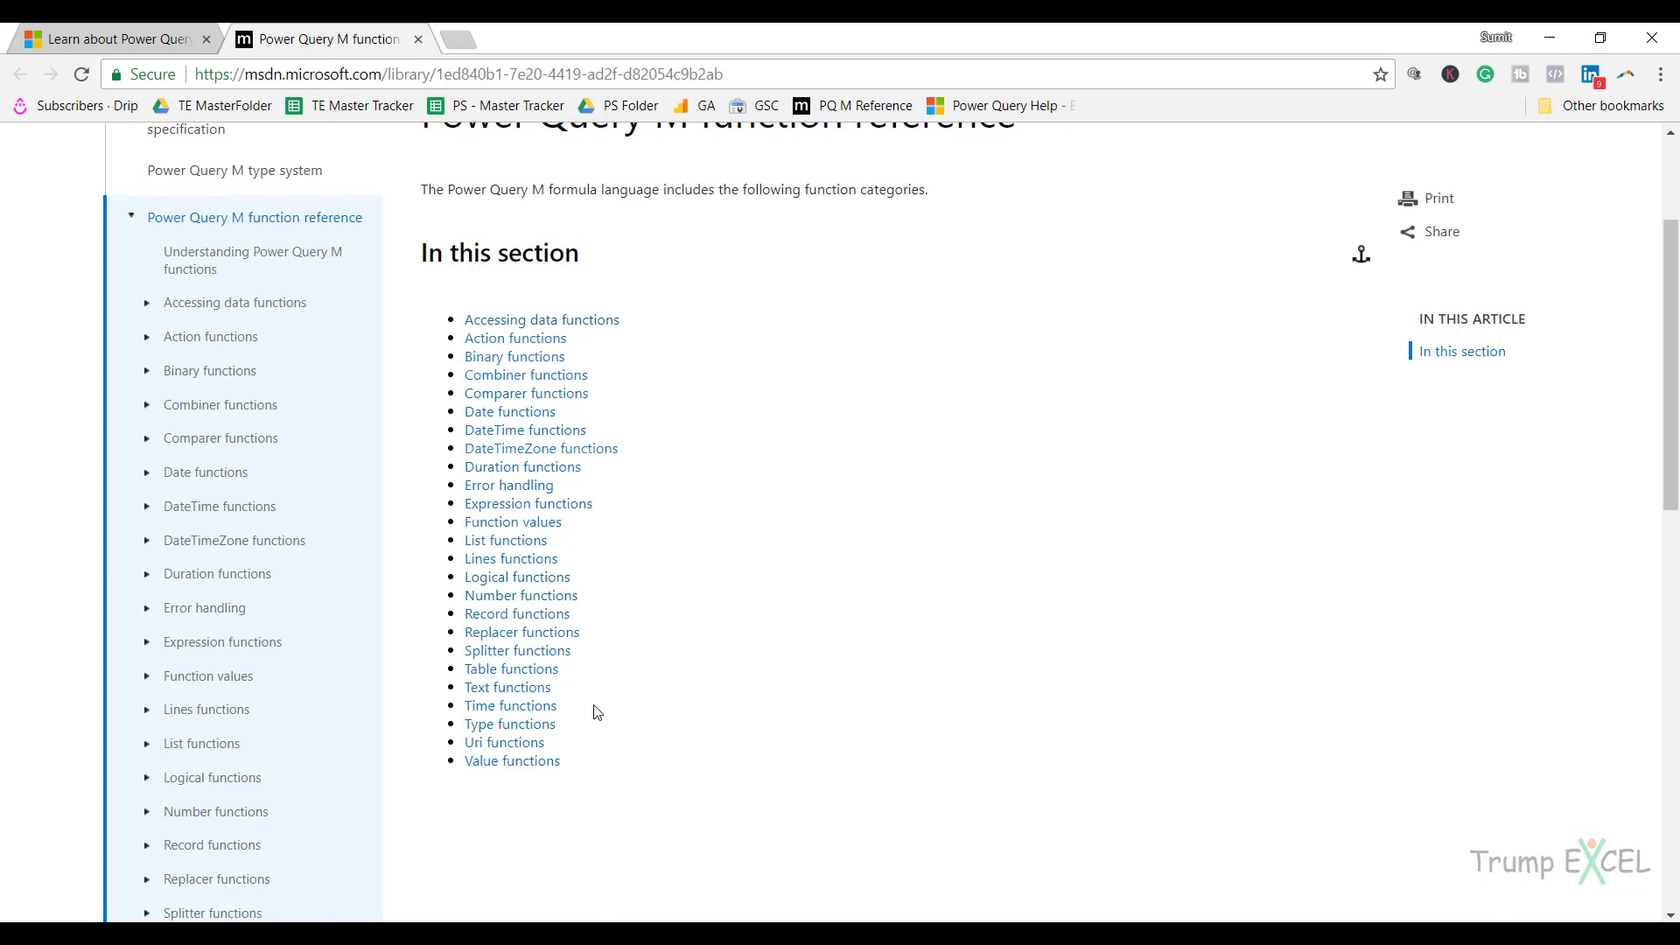
{"action": "right_click", "coordinate": [496, 656]}
{"action": "left_click", "coordinate": [523, 667]}
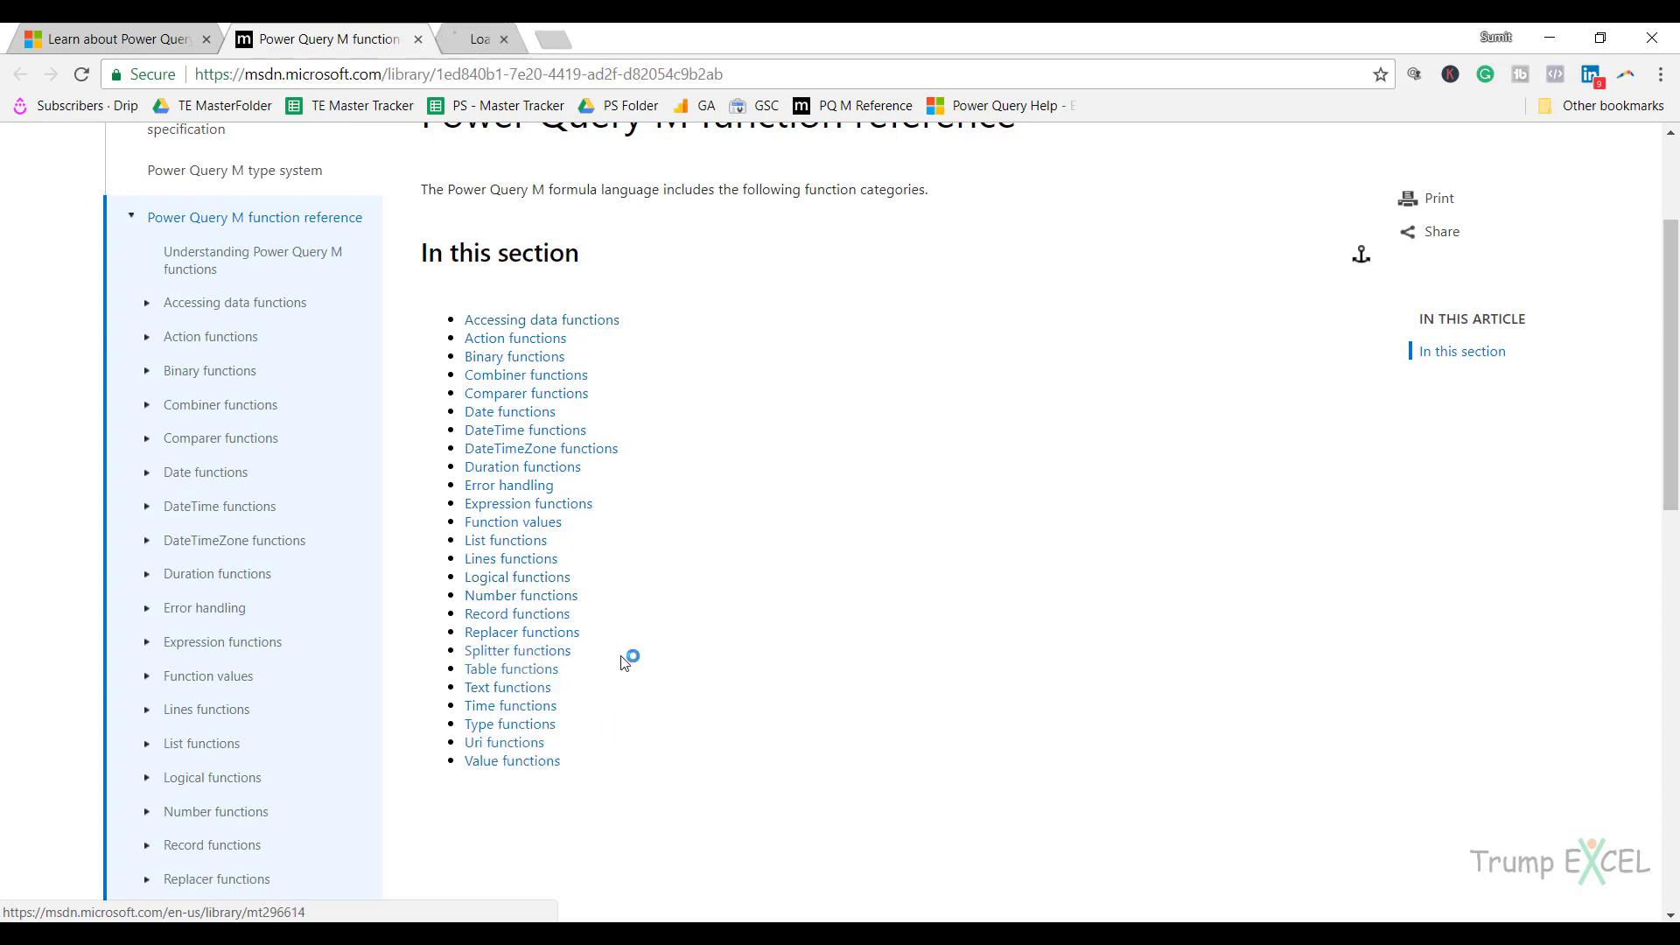
{"action": "left_click", "coordinate": [514, 692]}
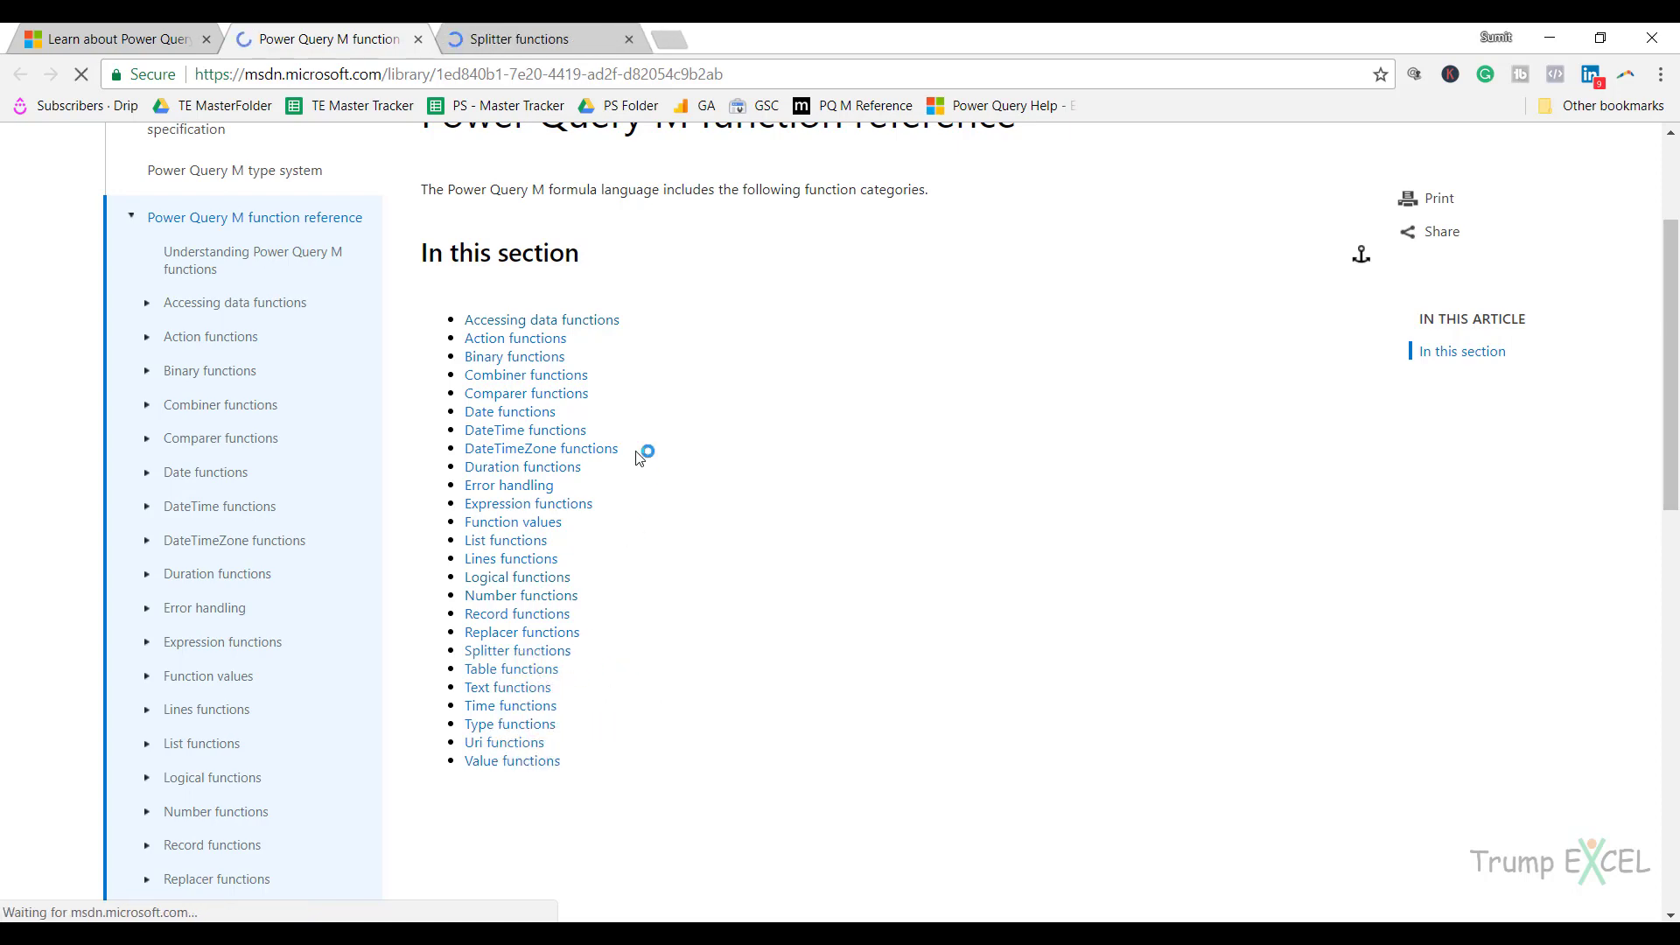
{"action": "left_click", "coordinate": [543, 37]}
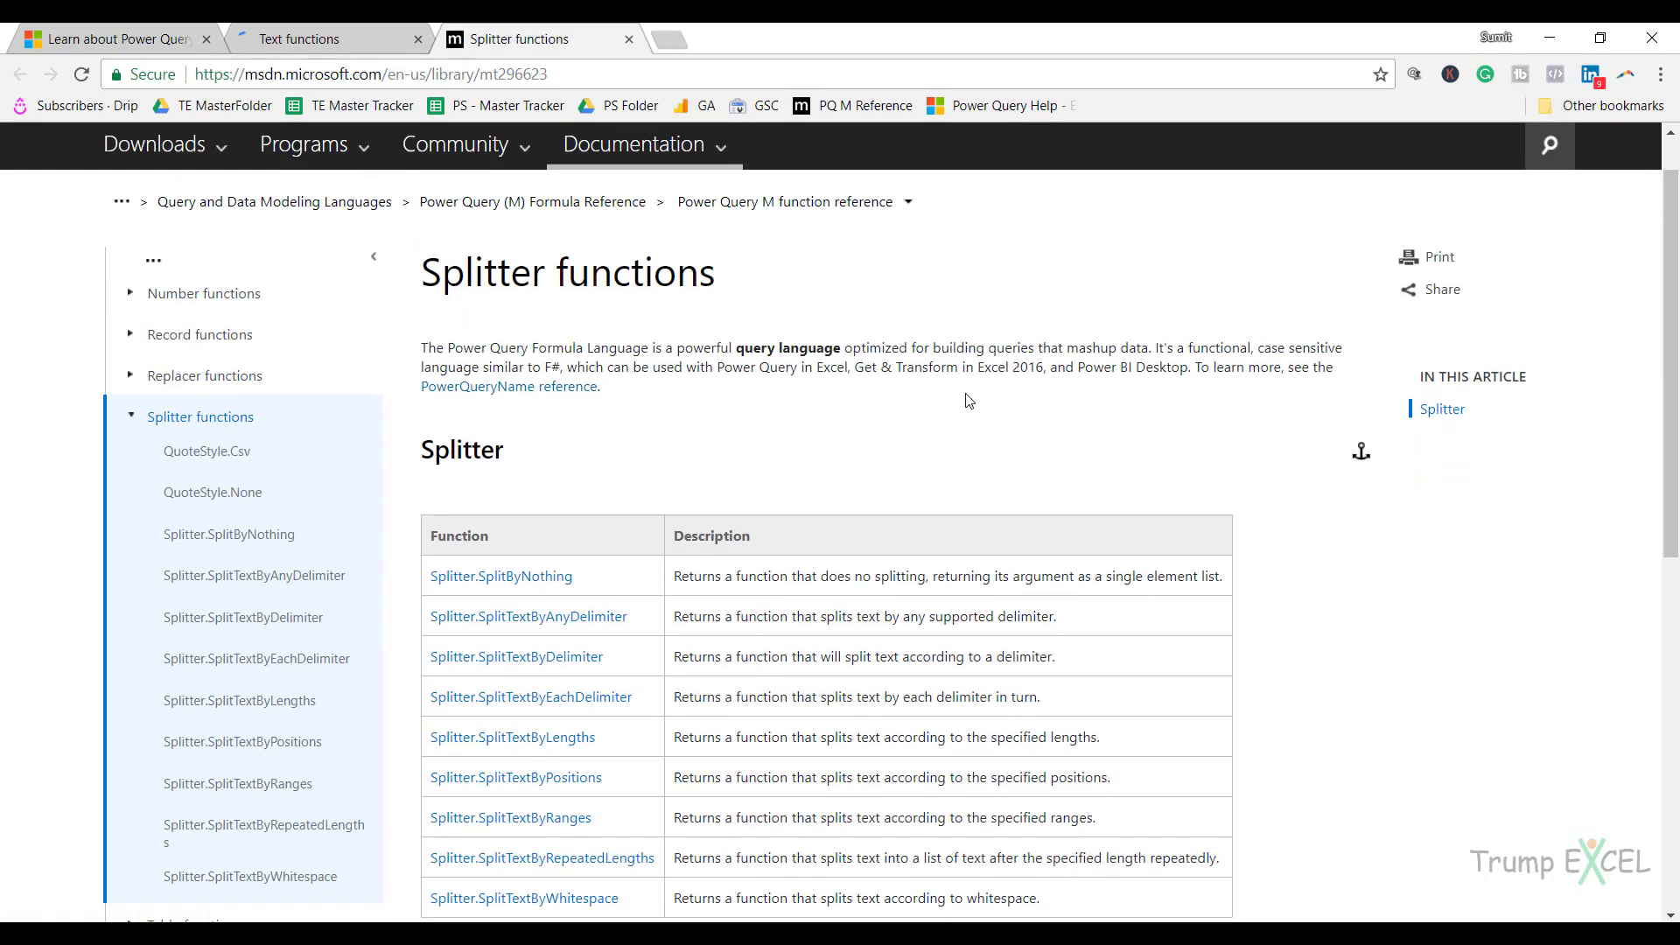
{"action": "scroll", "coordinate": [963, 402], "scroll_direction": "down", "scroll_amount": 2}
{"action": "scroll", "coordinate": [969, 400], "scroll_direction": "down", "scroll_amount": 1}
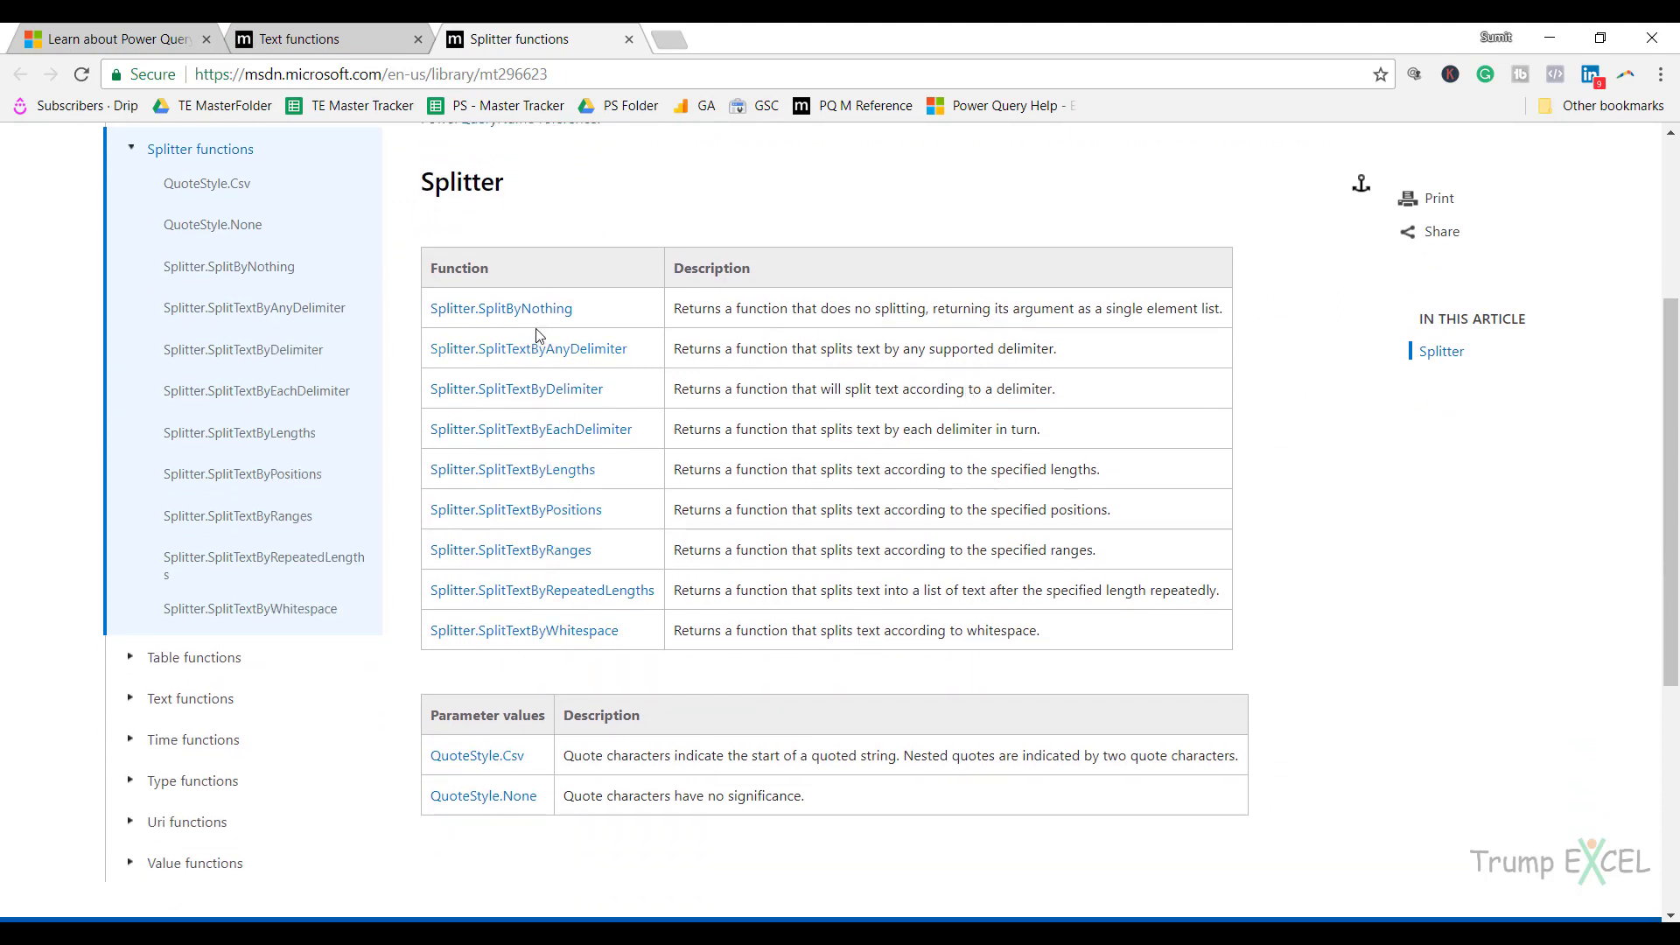
Return to the Data1 Query Editor, close the Custom Column dialog and display the formula of the Split Column by Position step.
{"action": "mouse_move", "coordinate": [733, 935]}
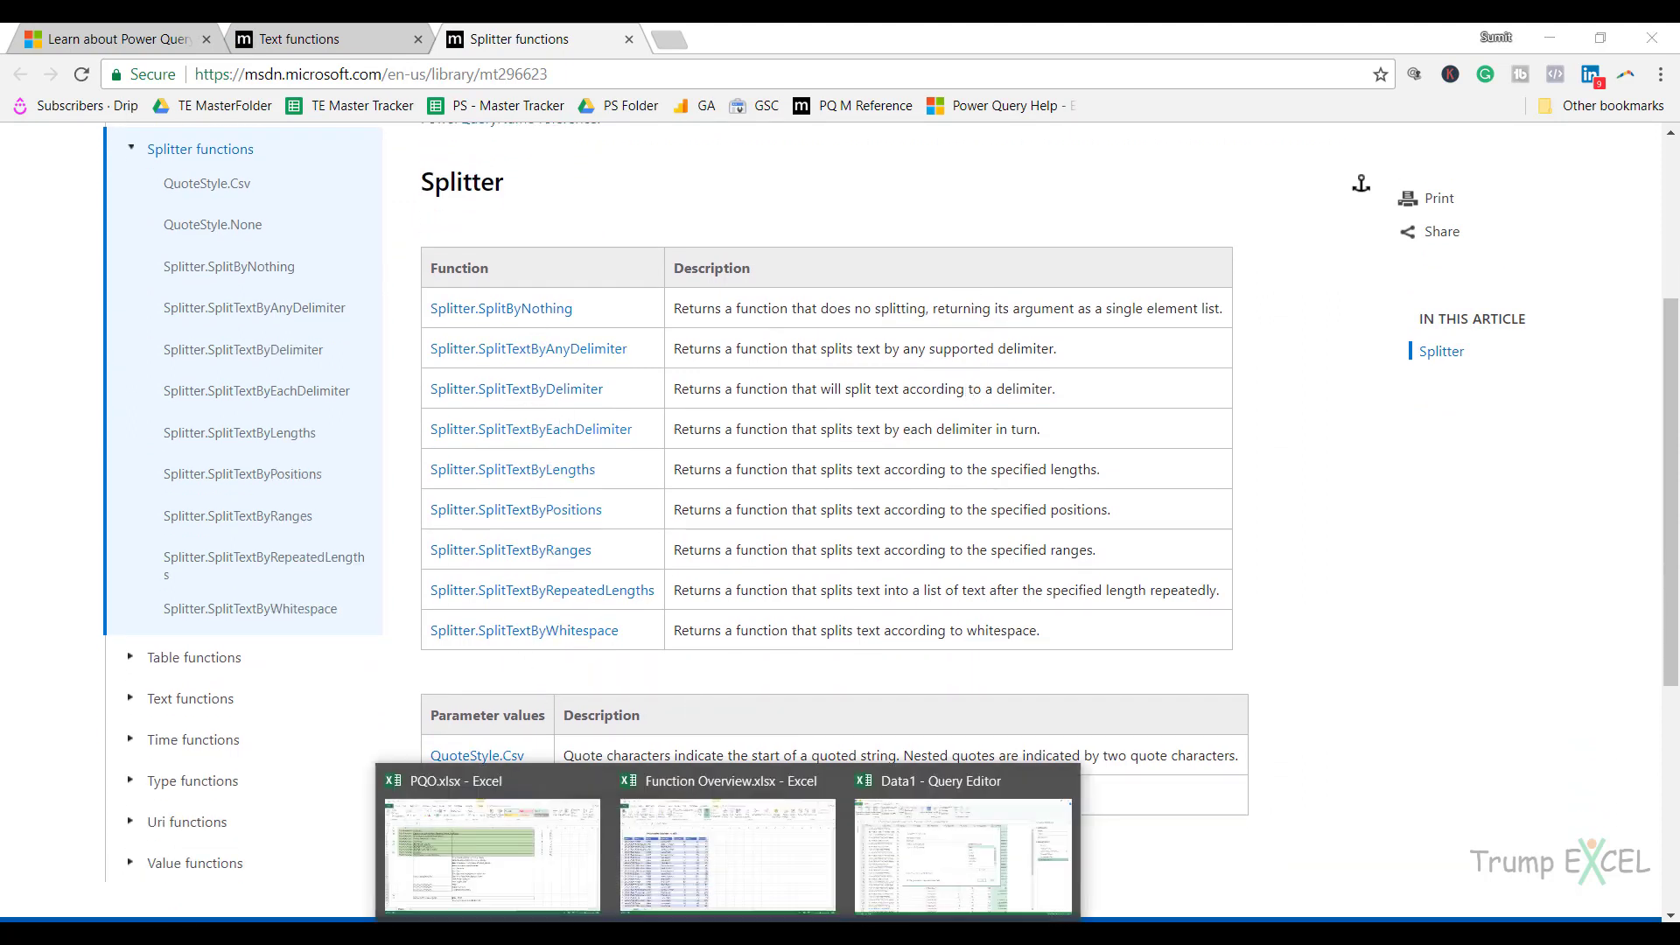
{"action": "left_click", "coordinate": [967, 840]}
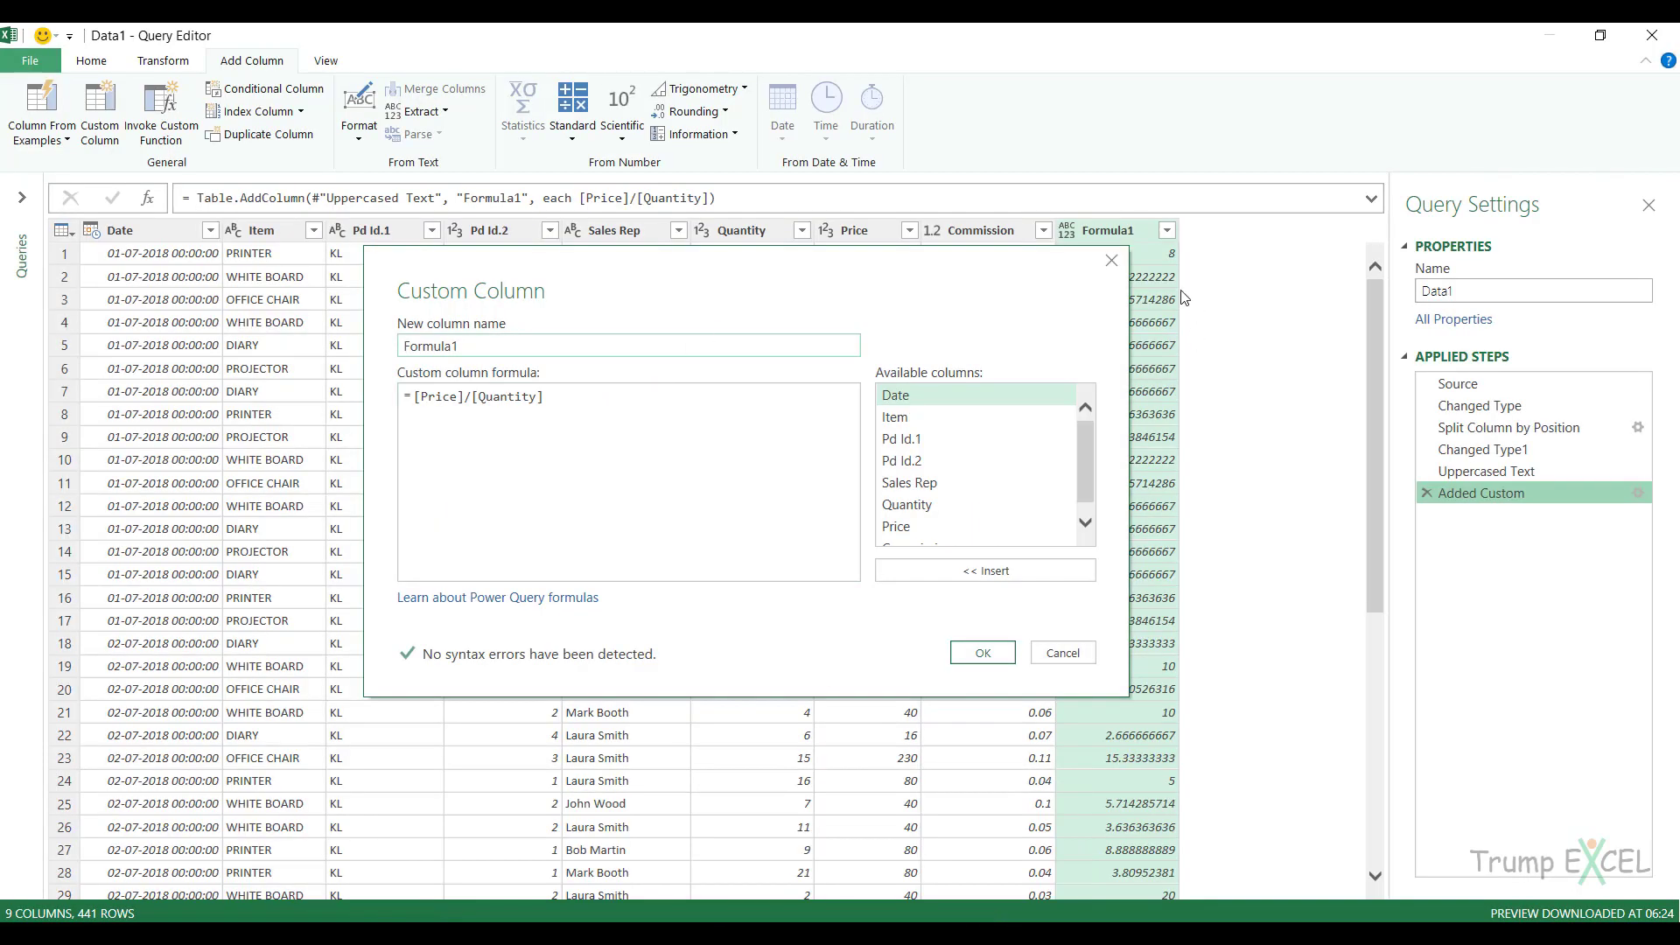
{"action": "left_click", "coordinate": [1113, 259]}
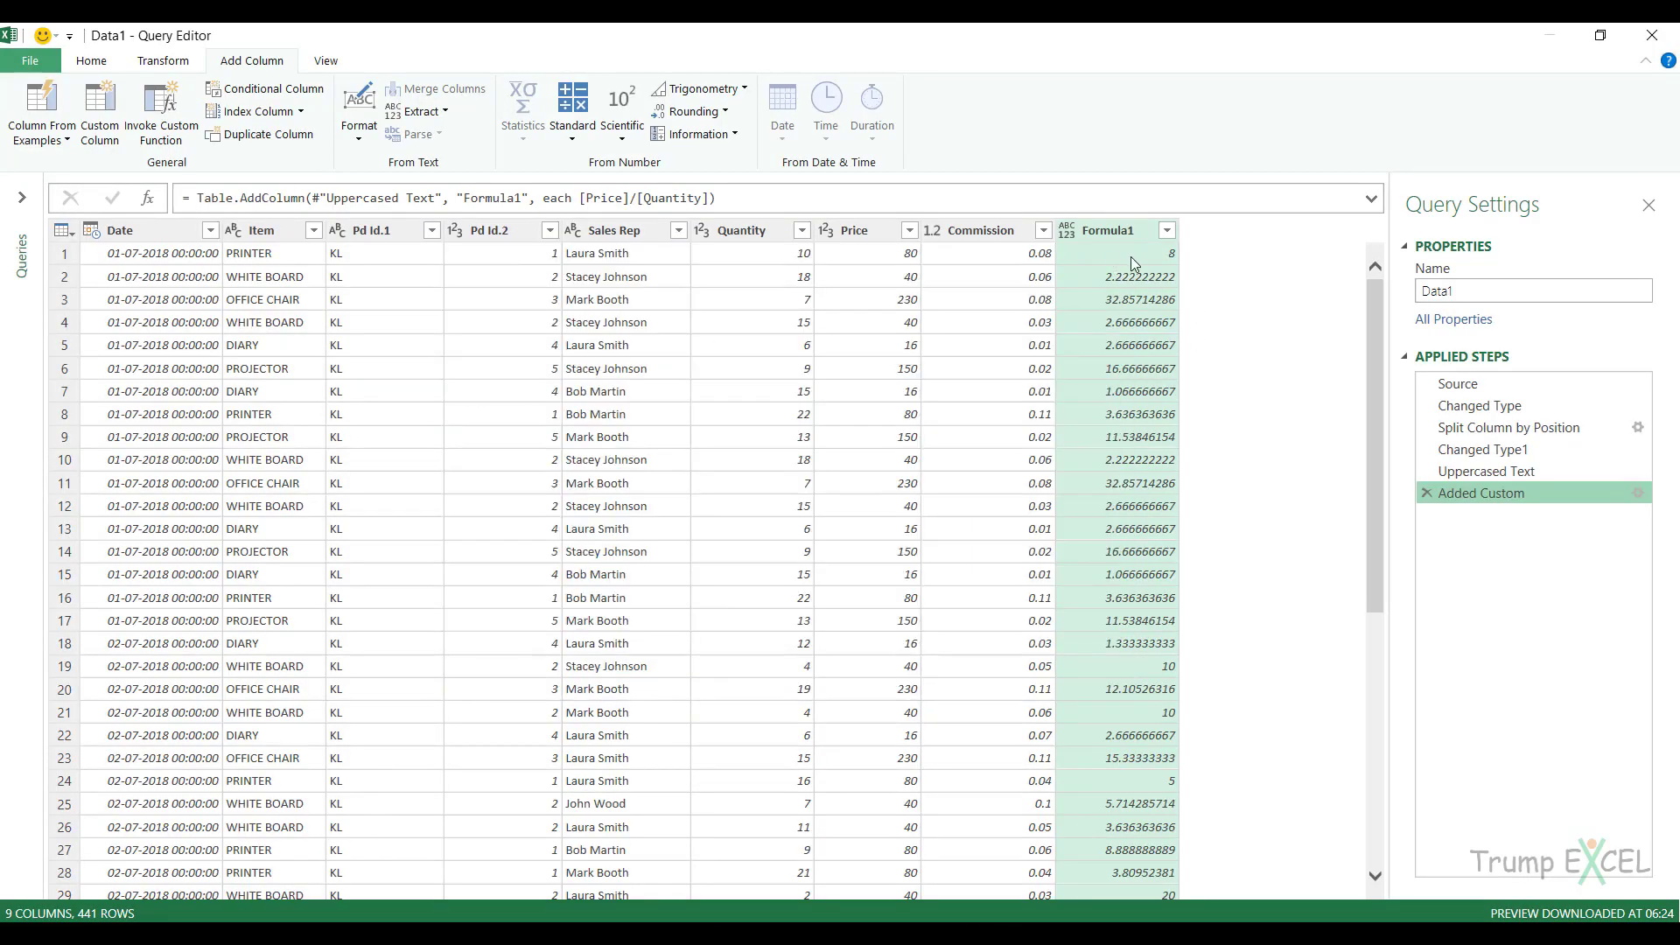
{"action": "left_click", "coordinate": [1628, 428]}
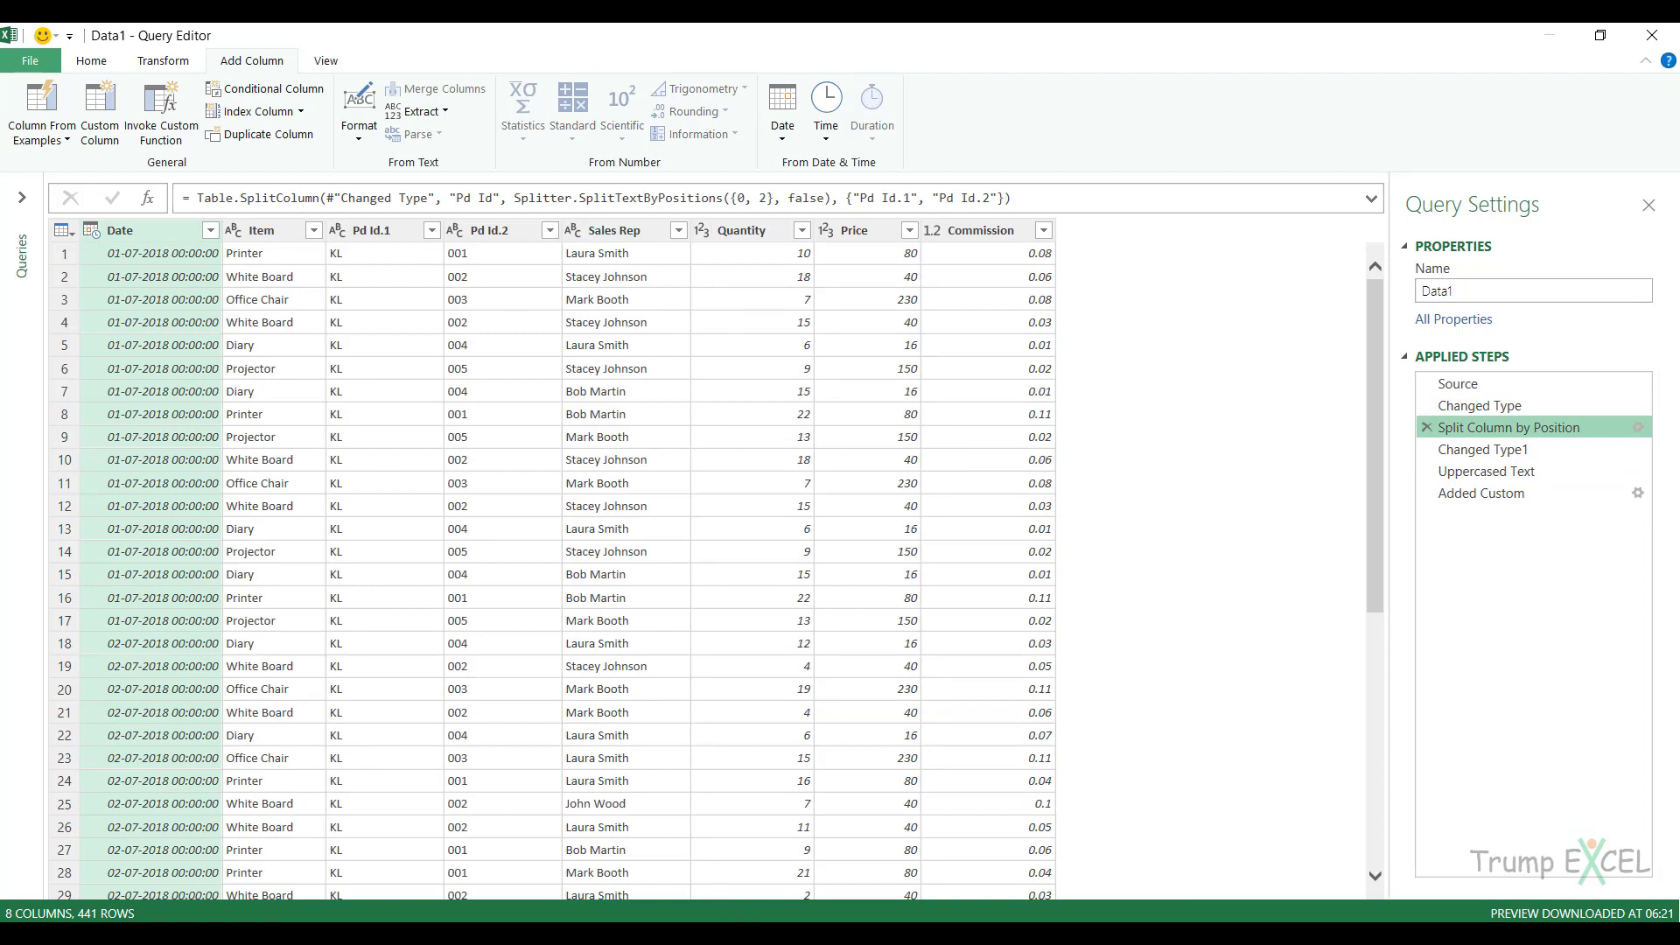
Switch back to the browser and read the Splitter.SplitTextByPositions reference, including its syntax, arguments and remarks.
{"action": "key", "text": "alt+Tab"}
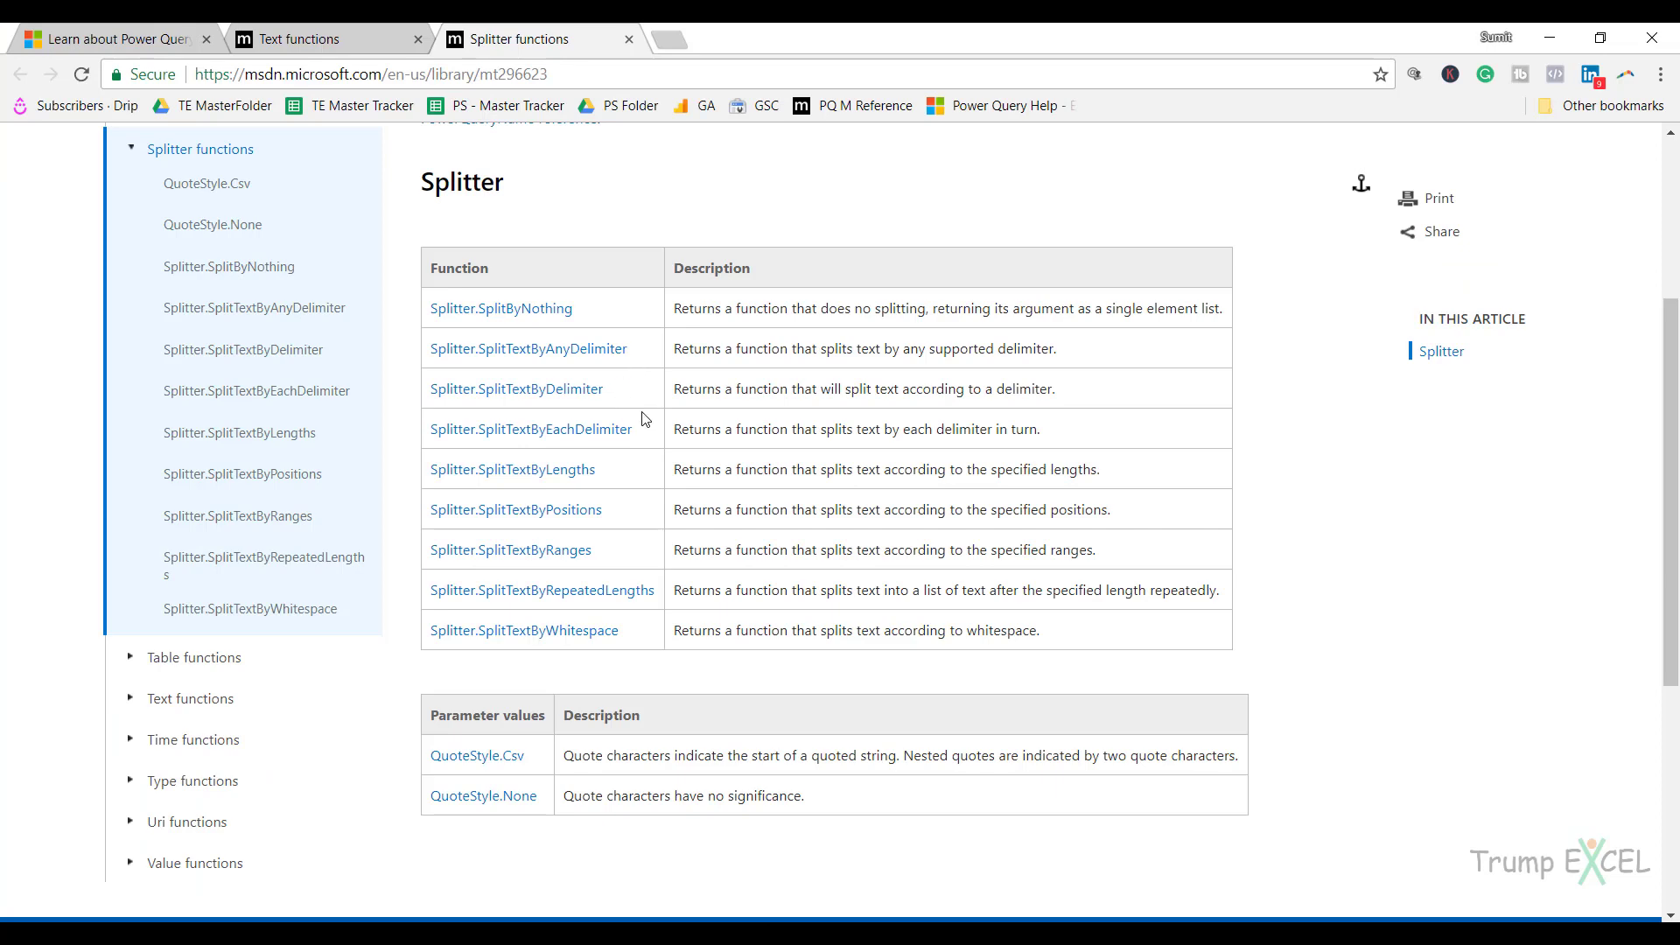
{"action": "left_click", "coordinate": [504, 518]}
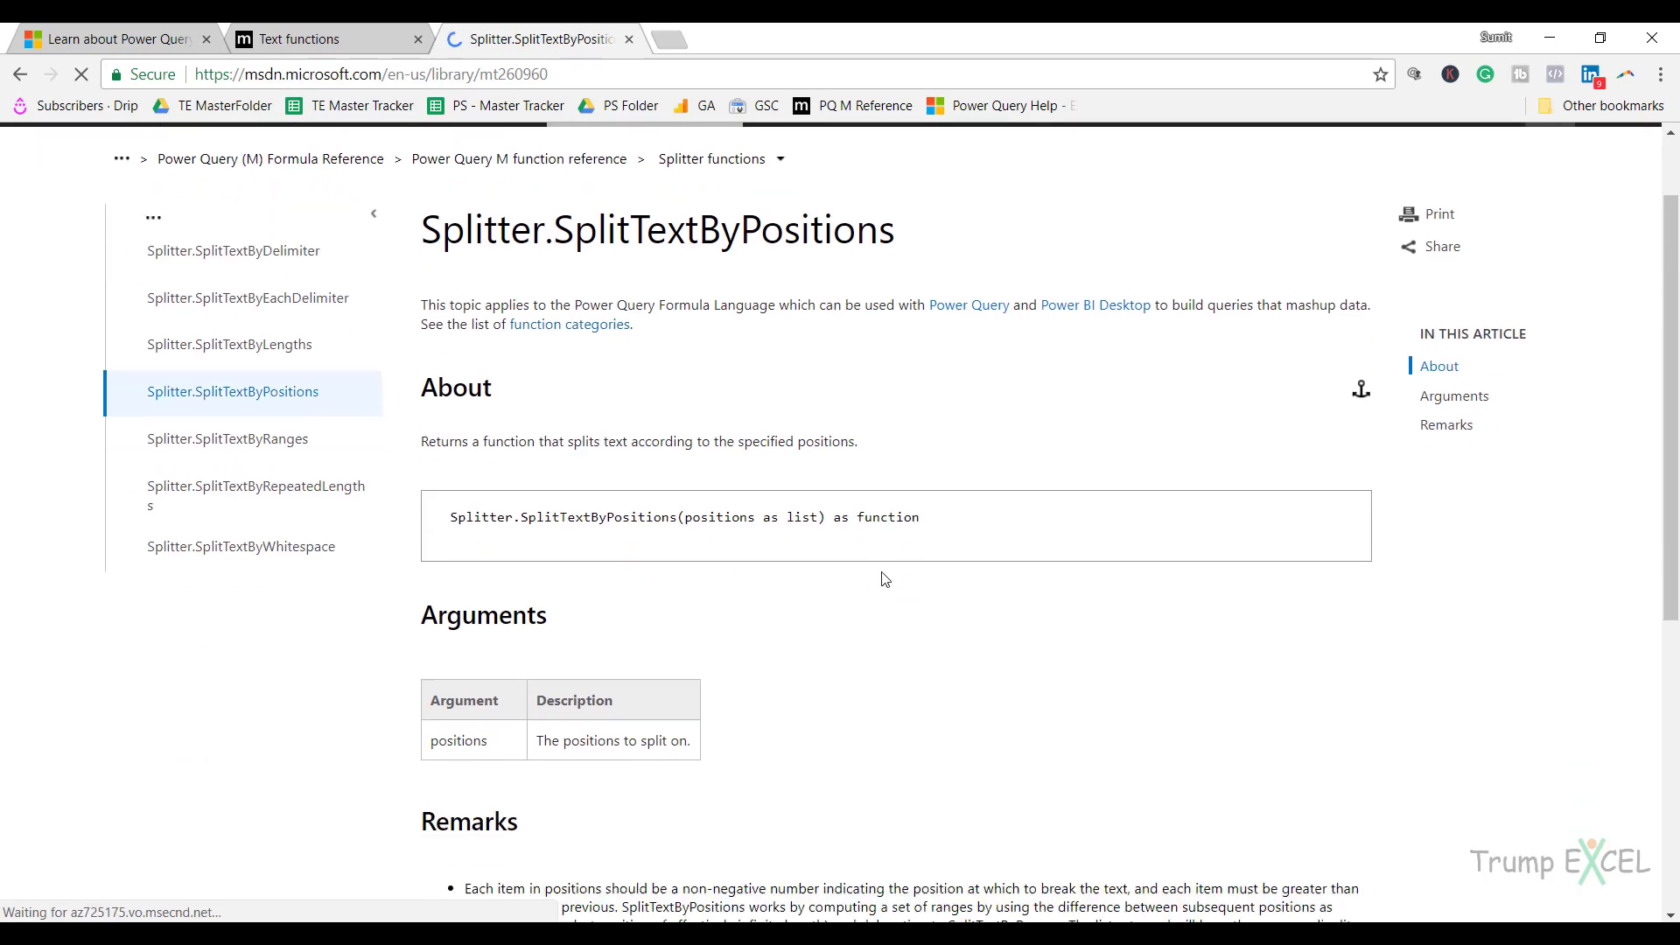
{"action": "scroll", "coordinate": [885, 579], "scroll_direction": "down", "scroll_amount": 5}
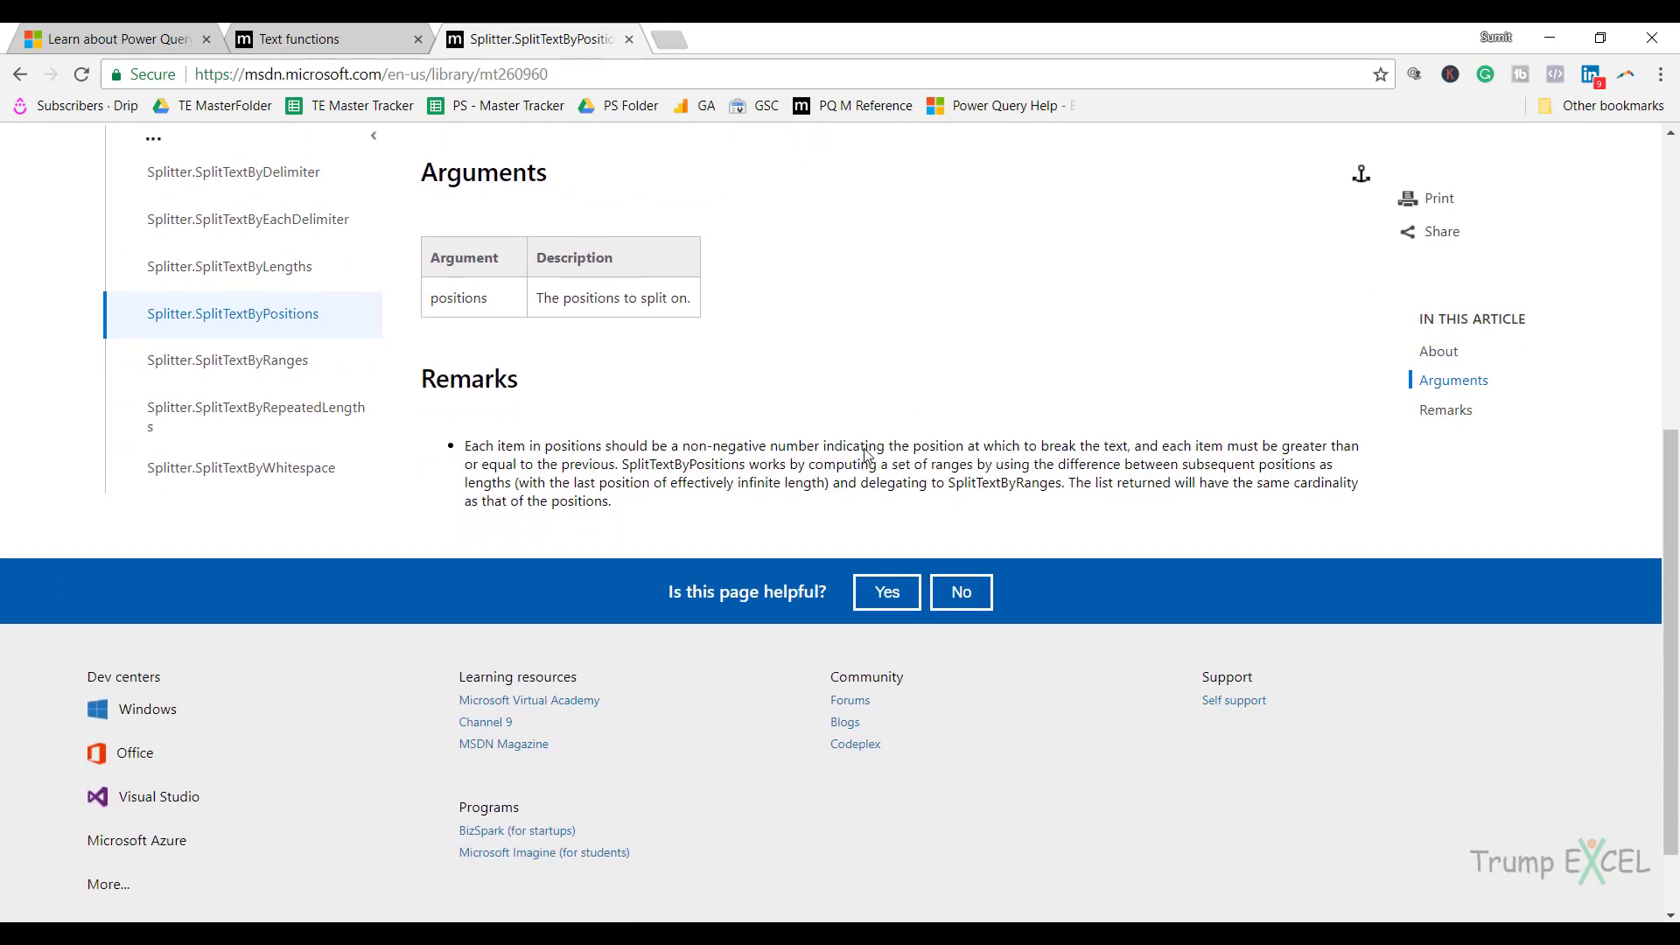
{"action": "scroll", "coordinate": [864, 455], "scroll_direction": "up", "scroll_amount": 2}
{"action": "scroll", "coordinate": [832, 469], "scroll_direction": "up", "scroll_amount": 2}
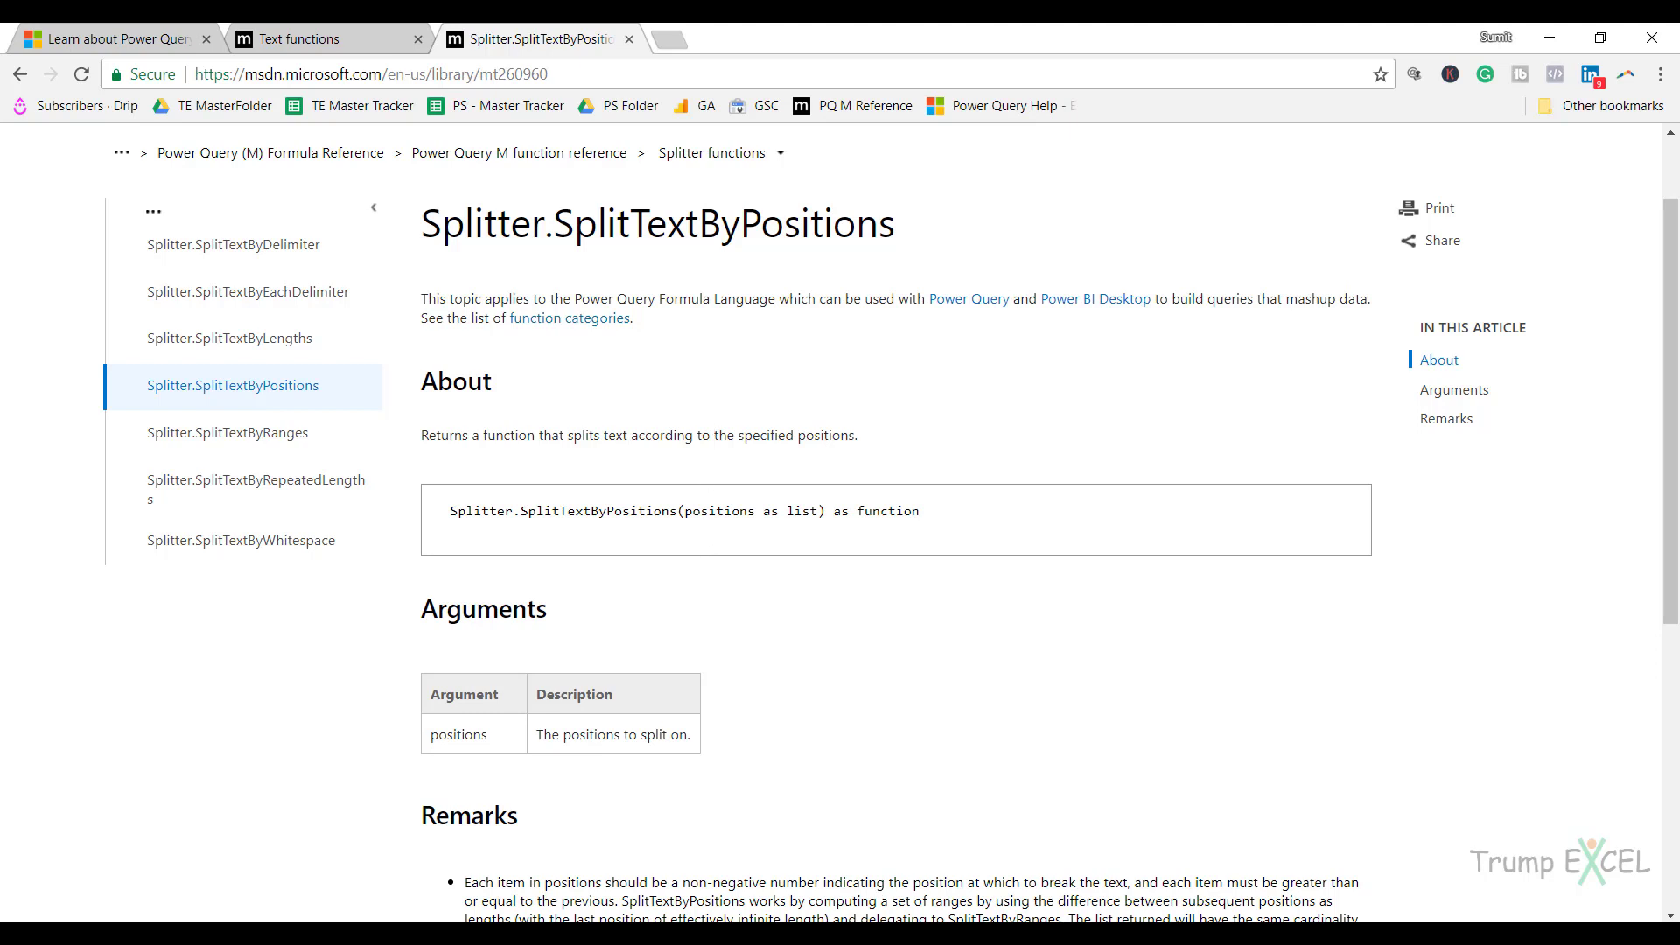
Return to the Query Editor and close it, discarding the query changes.
{"action": "left_click", "coordinate": [866, 775]}
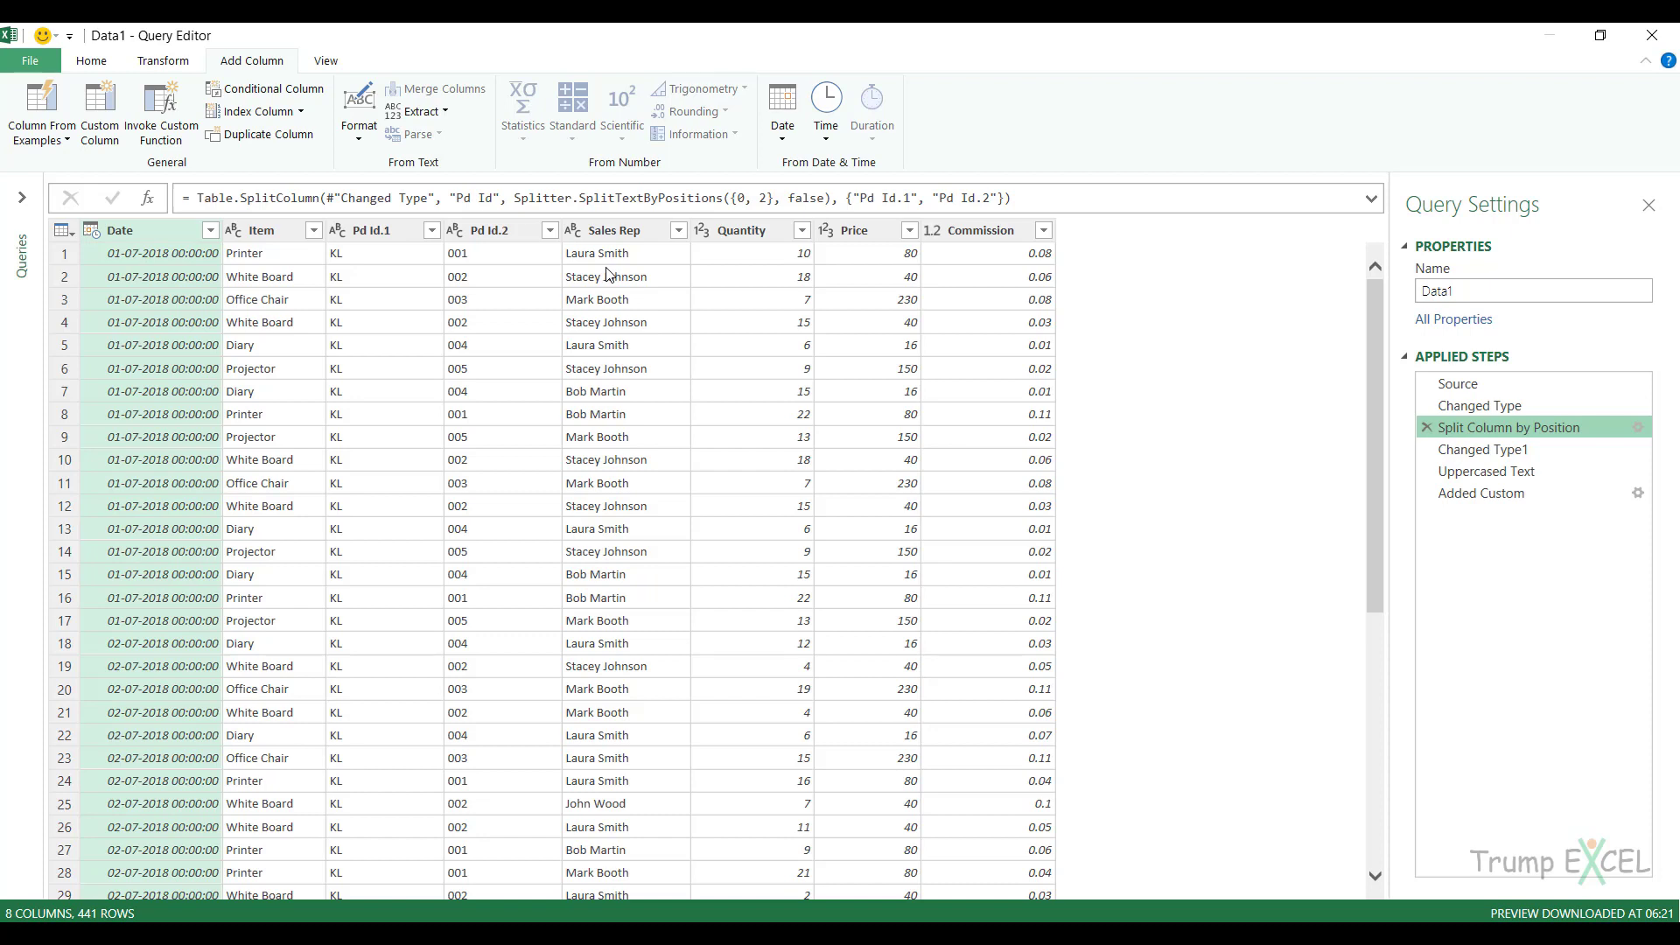
{"action": "left_click", "coordinate": [1653, 35]}
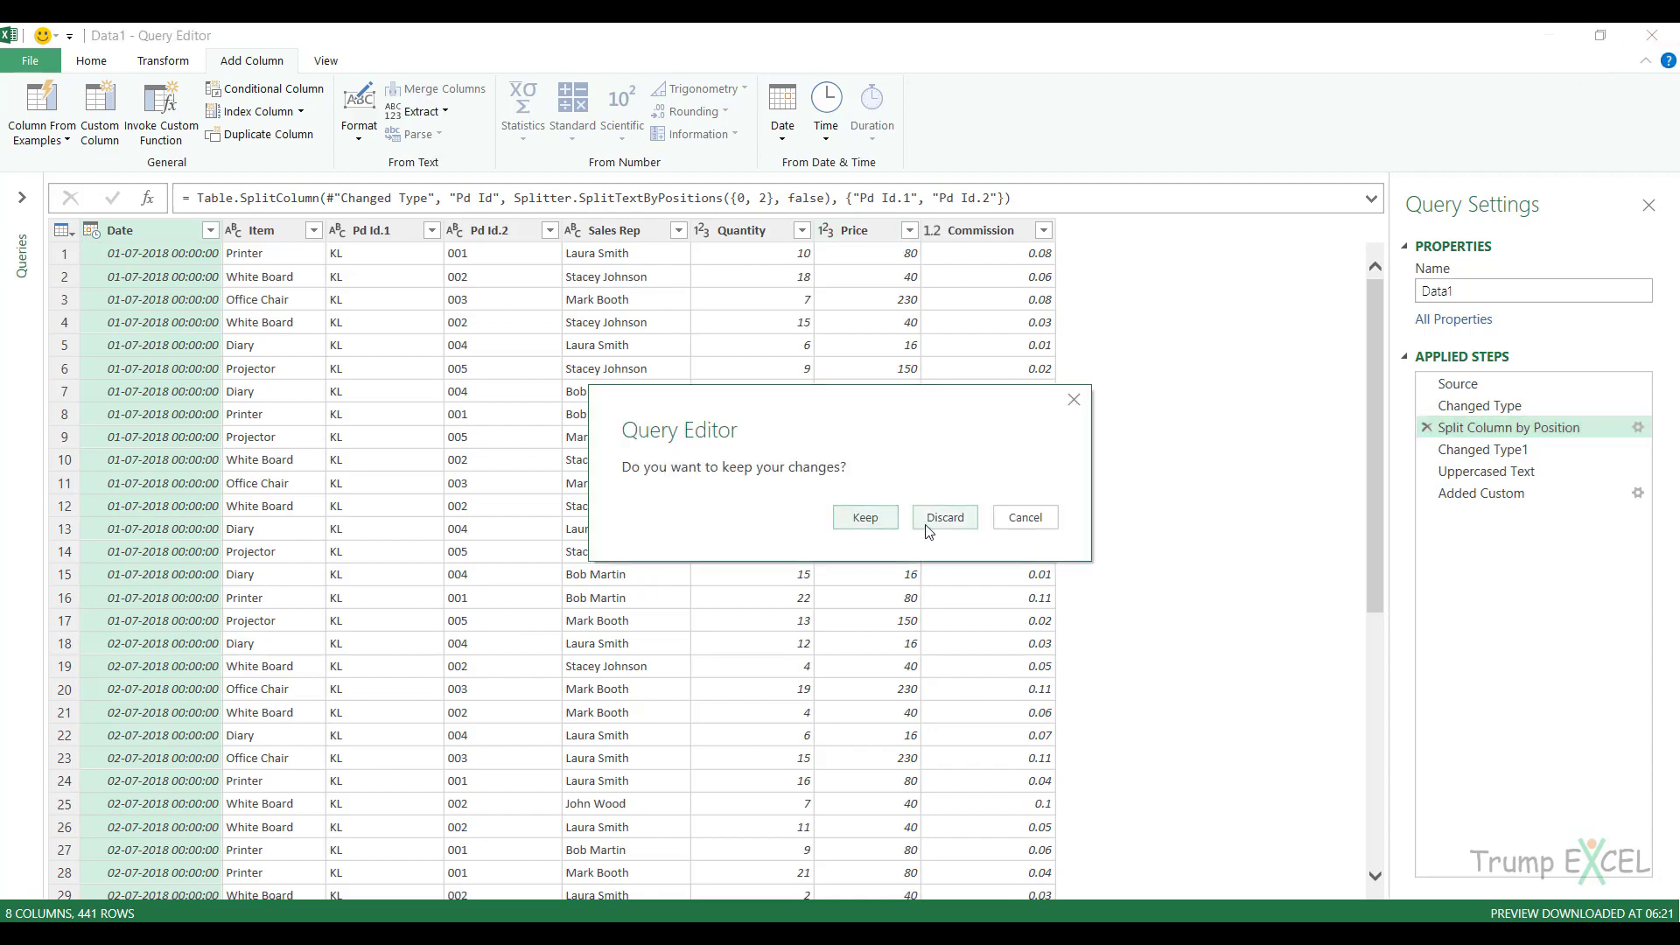
{"action": "left_click", "coordinate": [933, 531]}
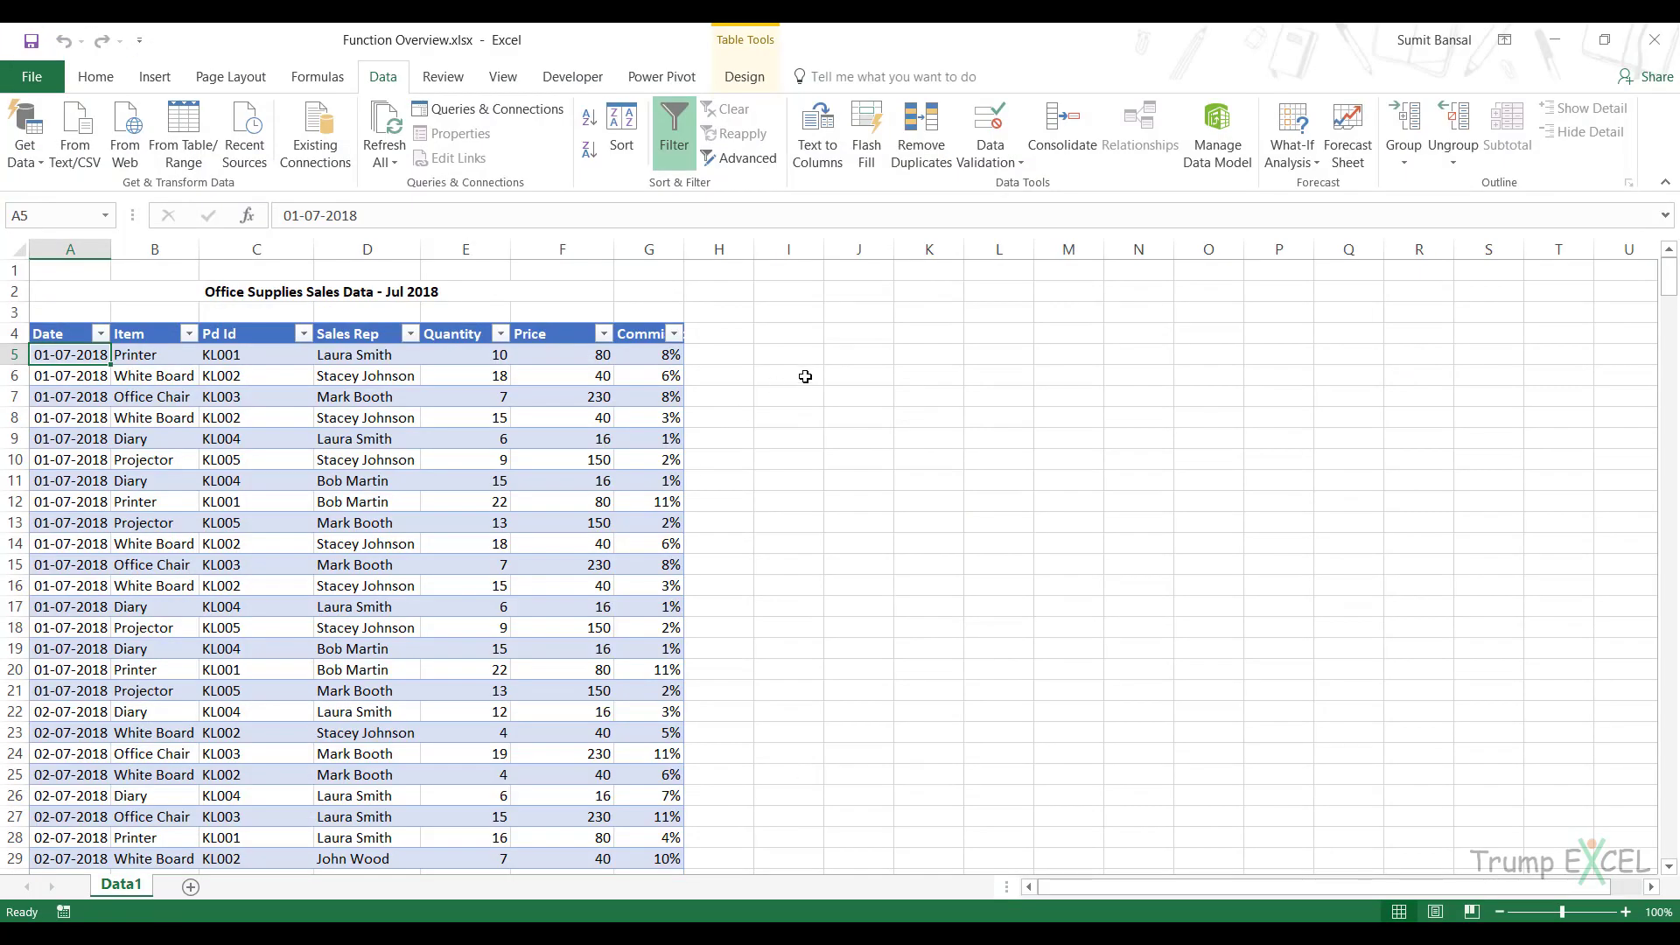
{"action": "left_click", "coordinate": [800, 359]}
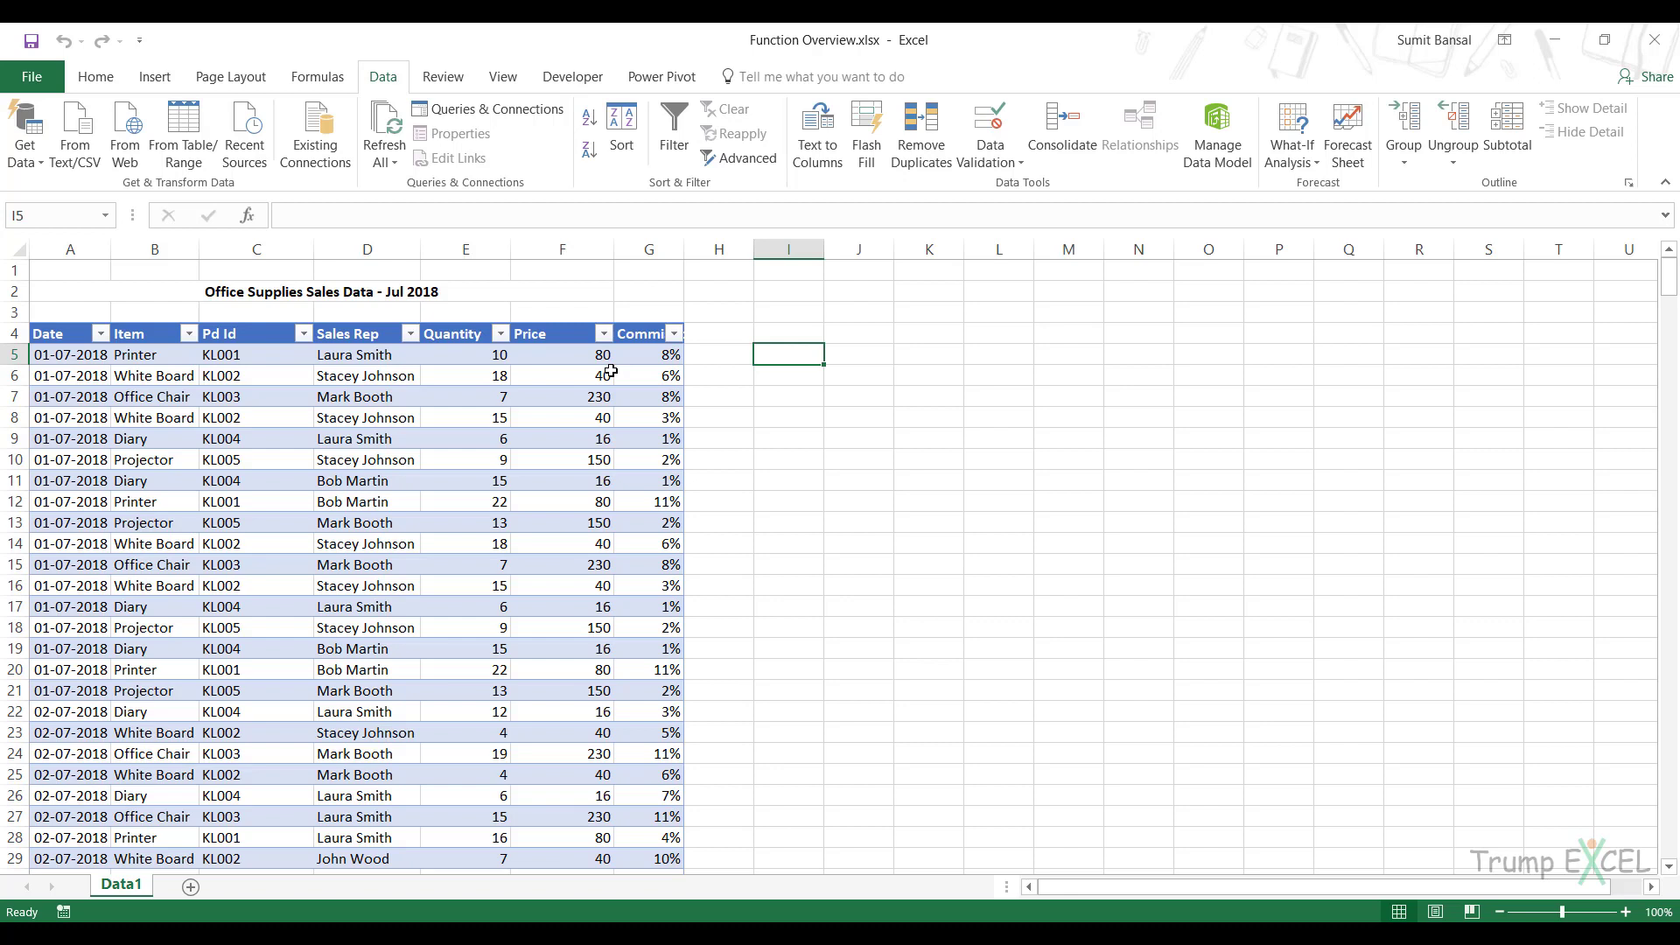
{"action": "type", "text": "="}
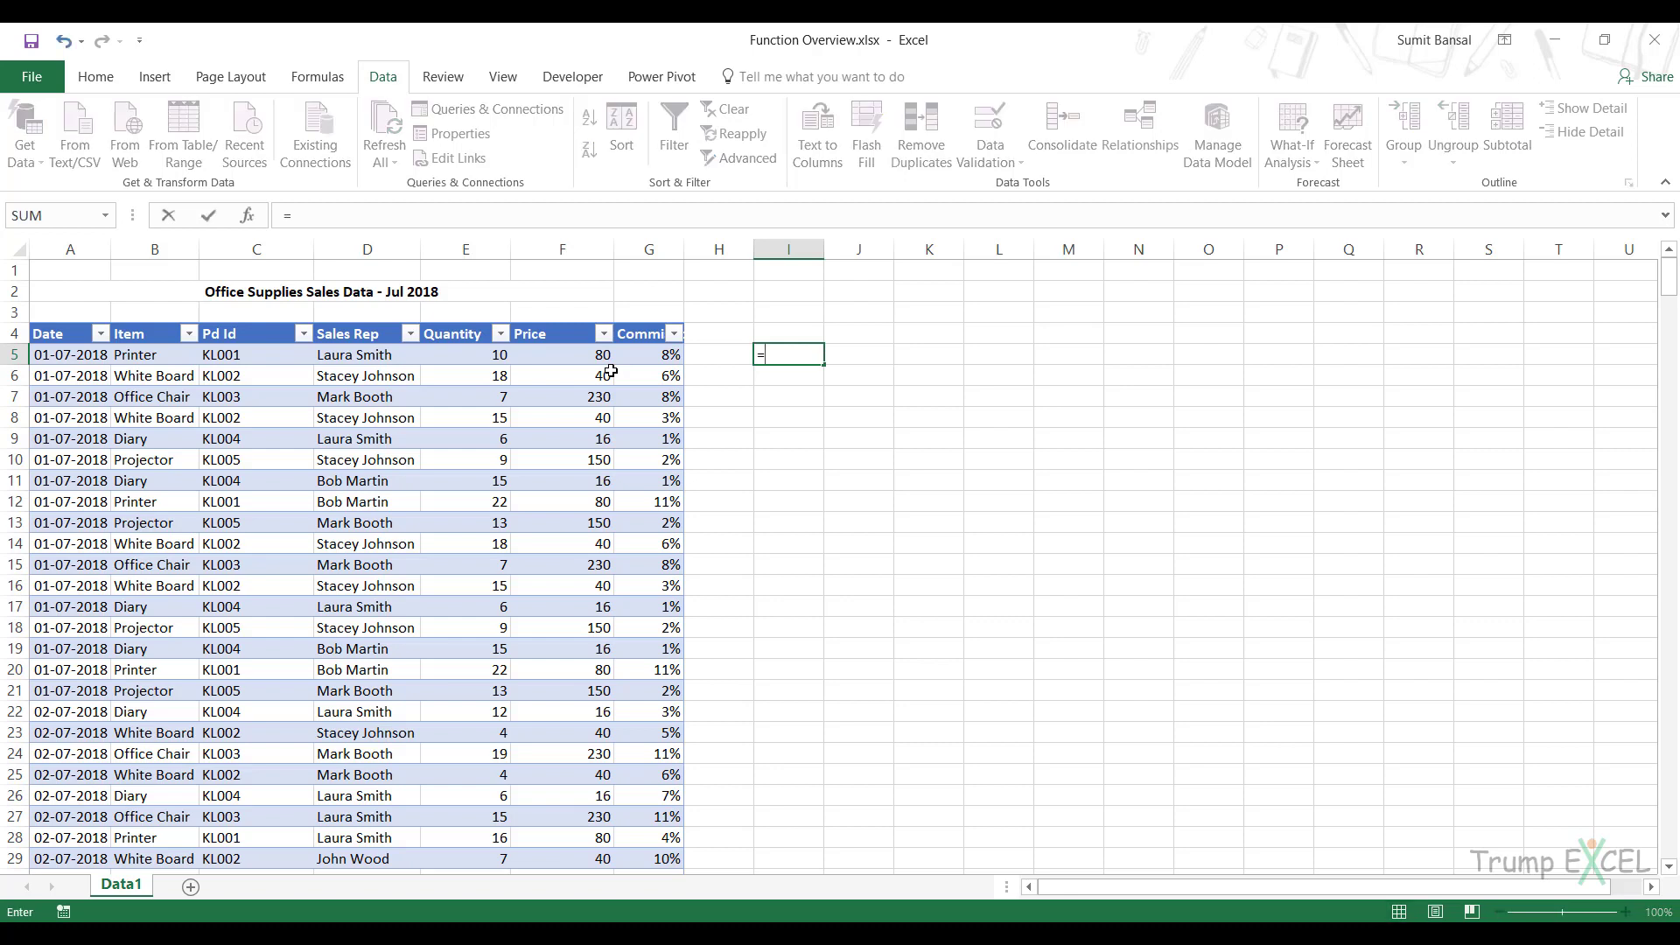
{"action": "key", "text": "Left"}
{"action": "key", "text": "Left"}
{"action": "key", "text": "Left"}
{"action": "key", "text": "Left"}
{"action": "key", "text": "Left"}
{"action": "key", "text": "Left"}
{"action": "key", "text": "Left"}
{"action": "key", "text": "Left"}
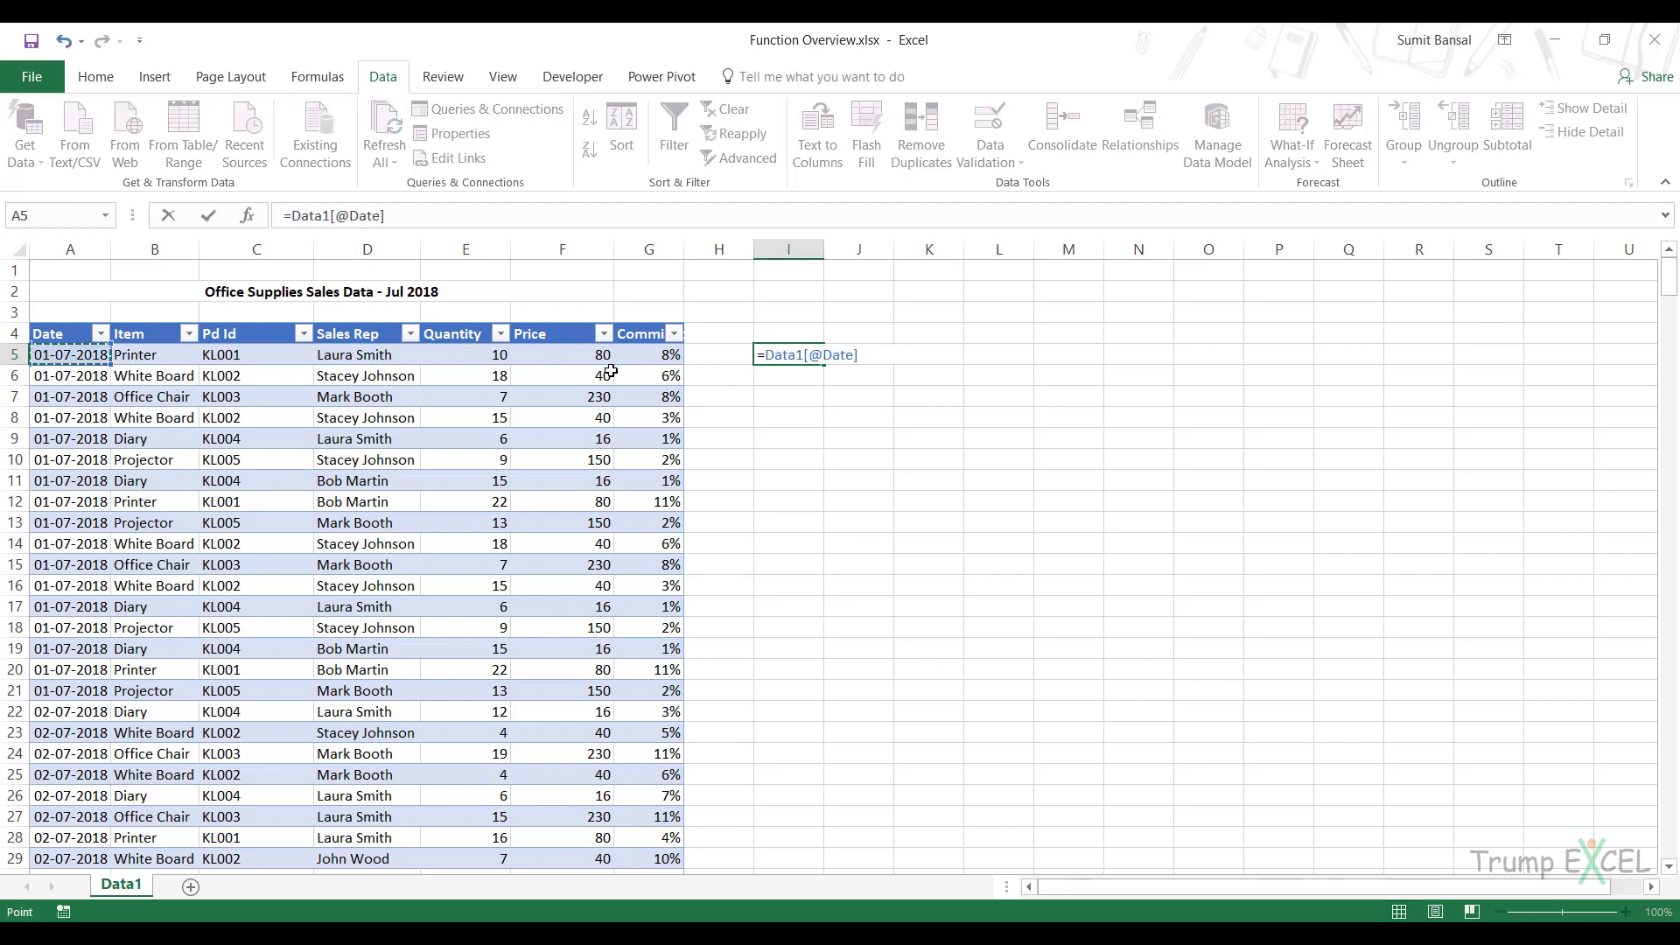
{"action": "type", "text": "&"}
{"action": "key", "text": "Left"}
{"action": "key", "text": "Left"}
{"action": "key", "text": "Left"}
{"action": "key", "text": "Left"}
{"action": "key", "text": "Left"}
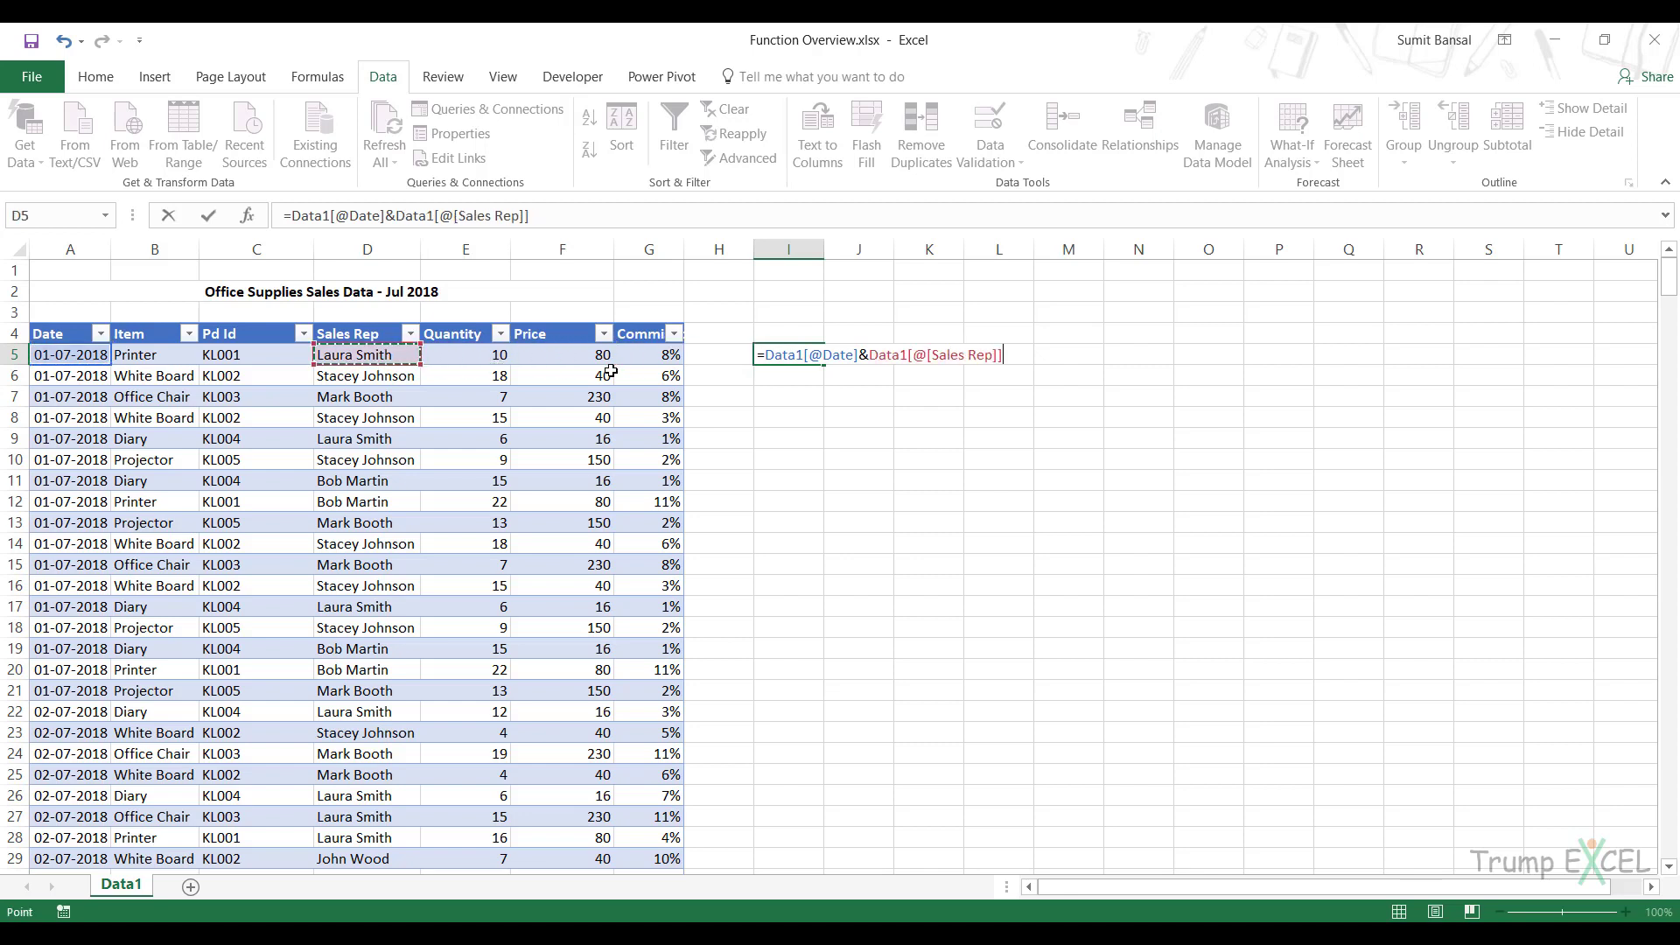
{"action": "key", "text": "Return"}
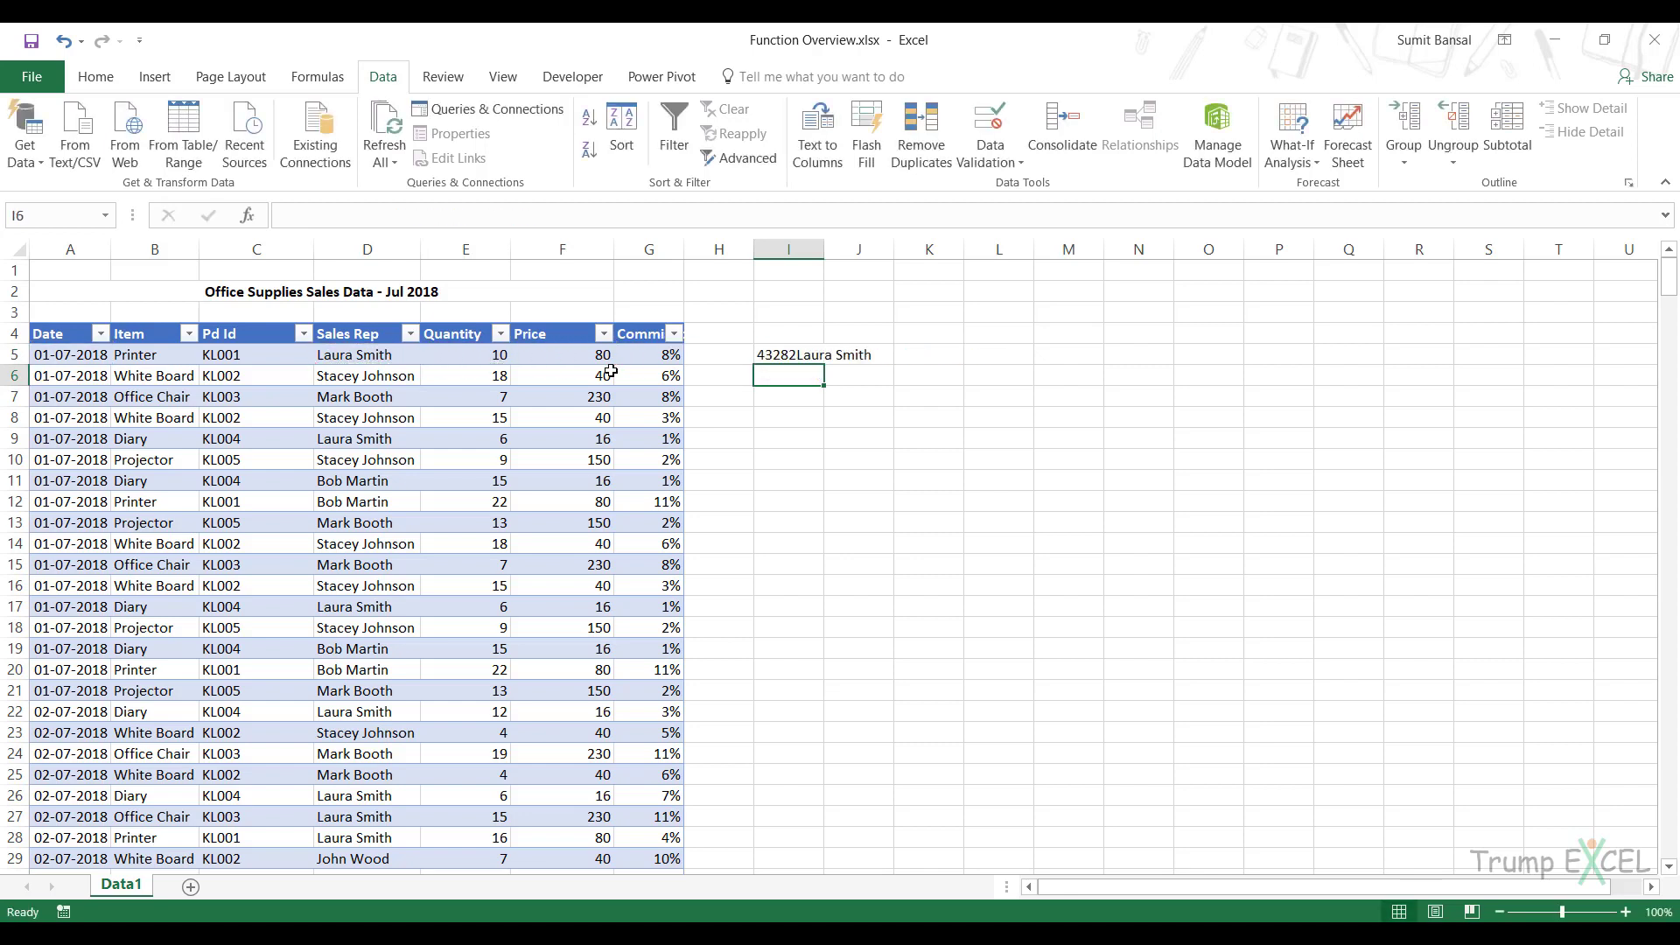
{"action": "left_click", "coordinate": [807, 358]}
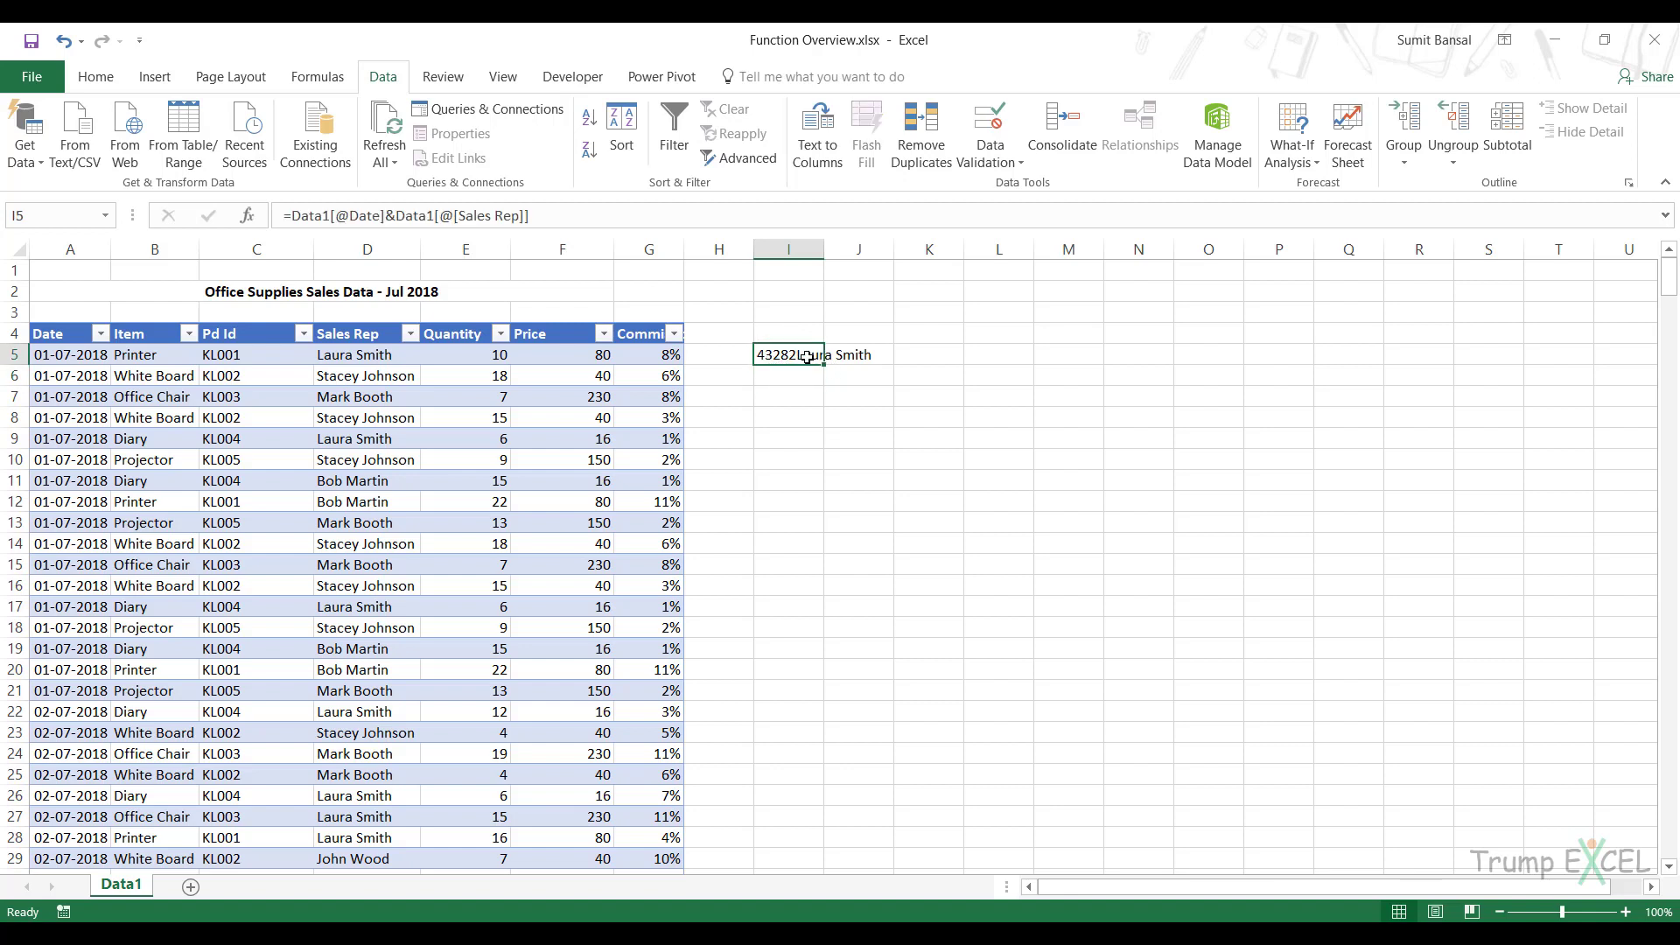
Load the sales table into the Query Editor and add a custom column with the formula [Date]&[Sales Rep].
{"action": "left_click", "coordinate": [367, 379]}
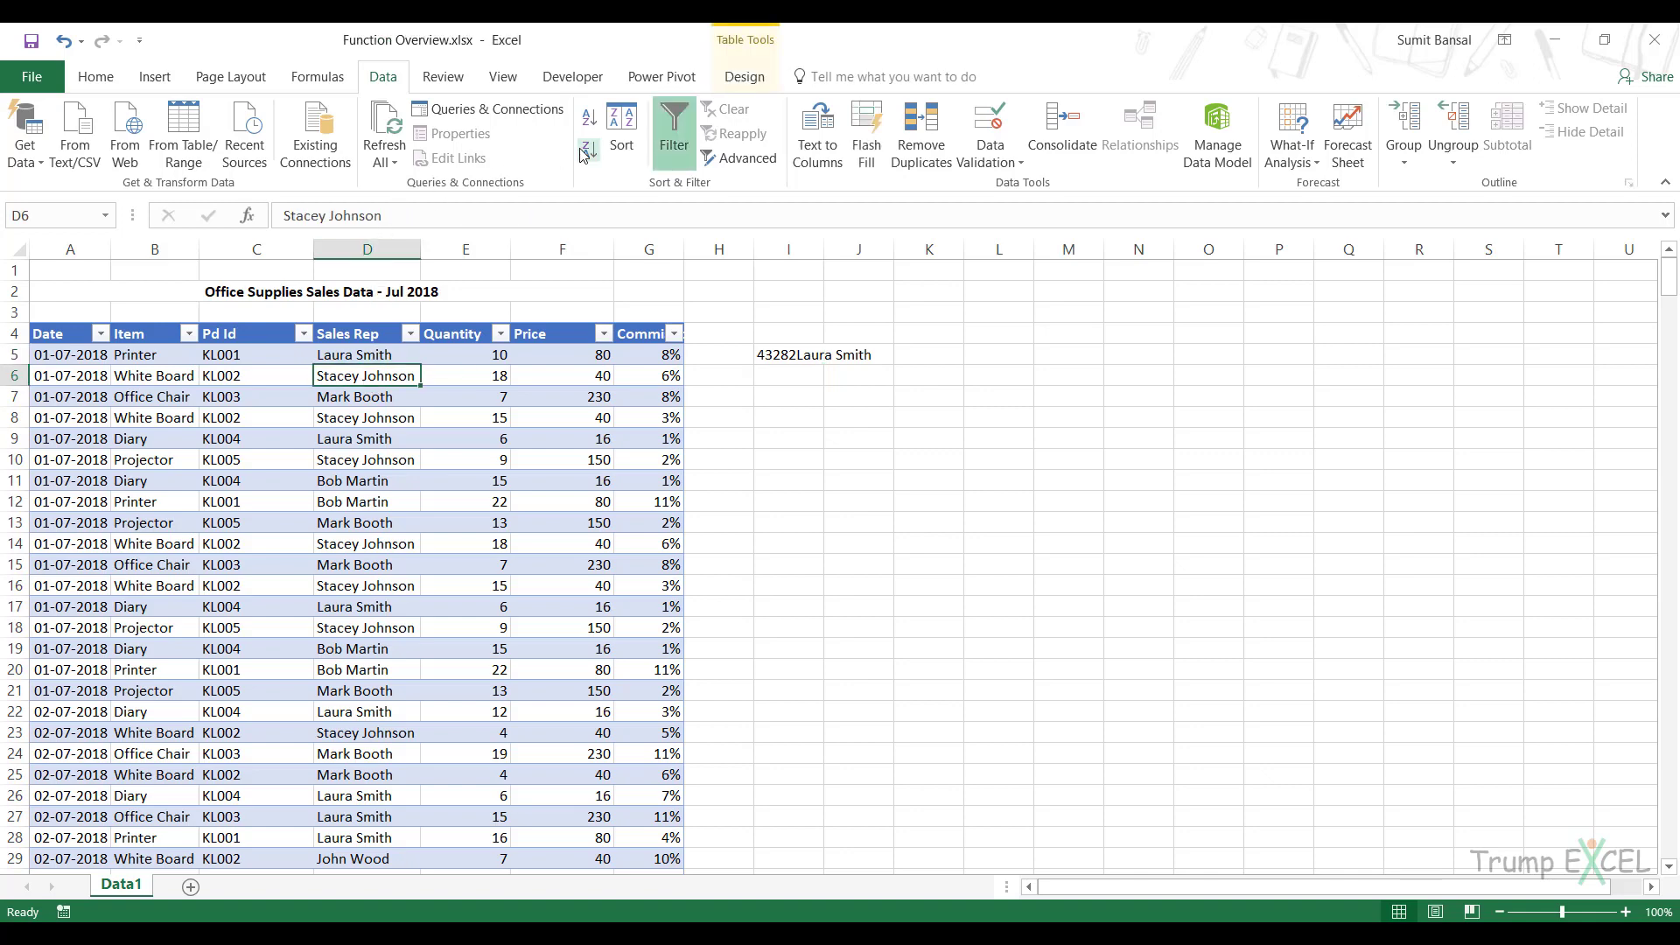
{"action": "left_click", "coordinate": [184, 133]}
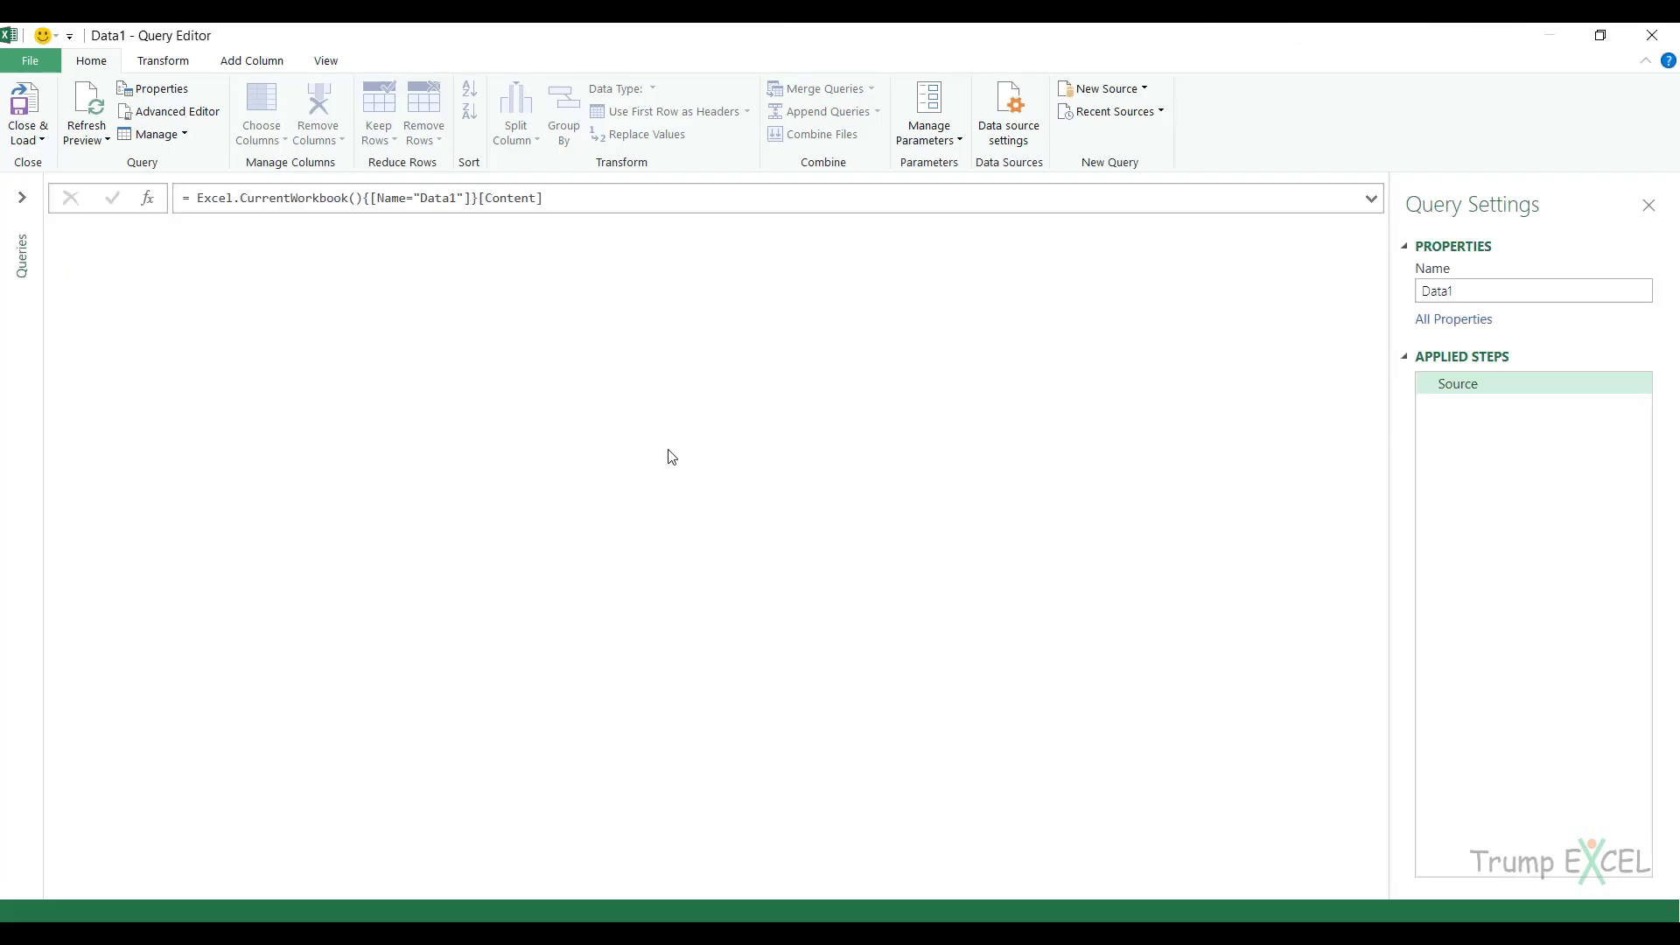
{"action": "left_click", "coordinate": [275, 65]}
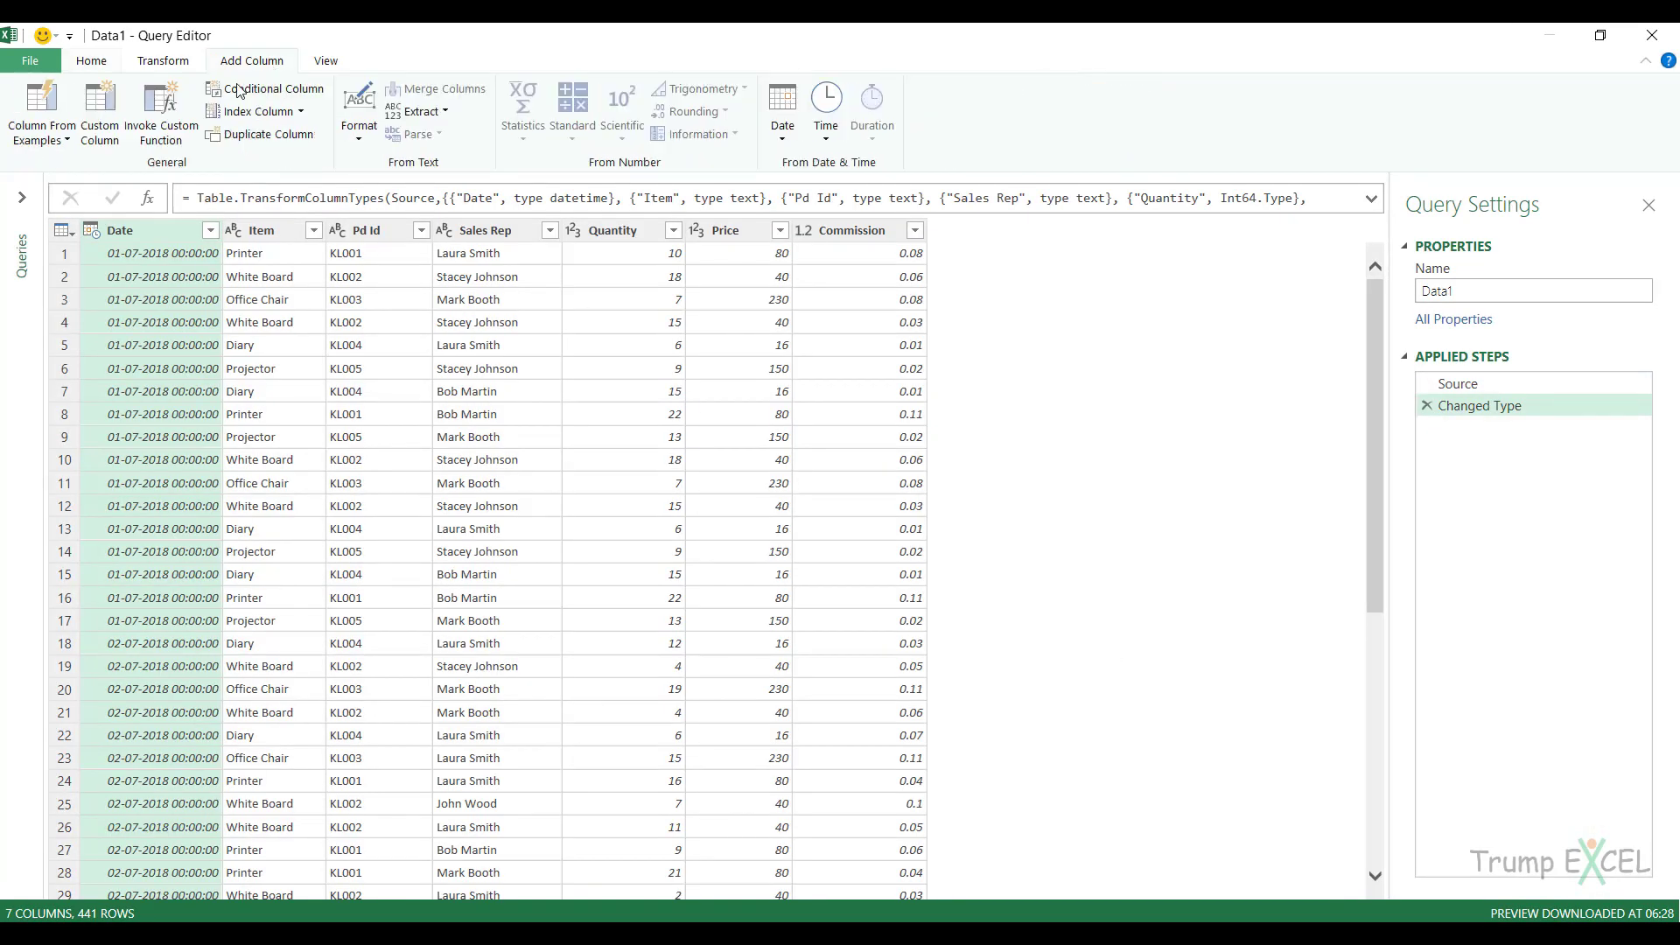
{"action": "left_click", "coordinate": [100, 114]}
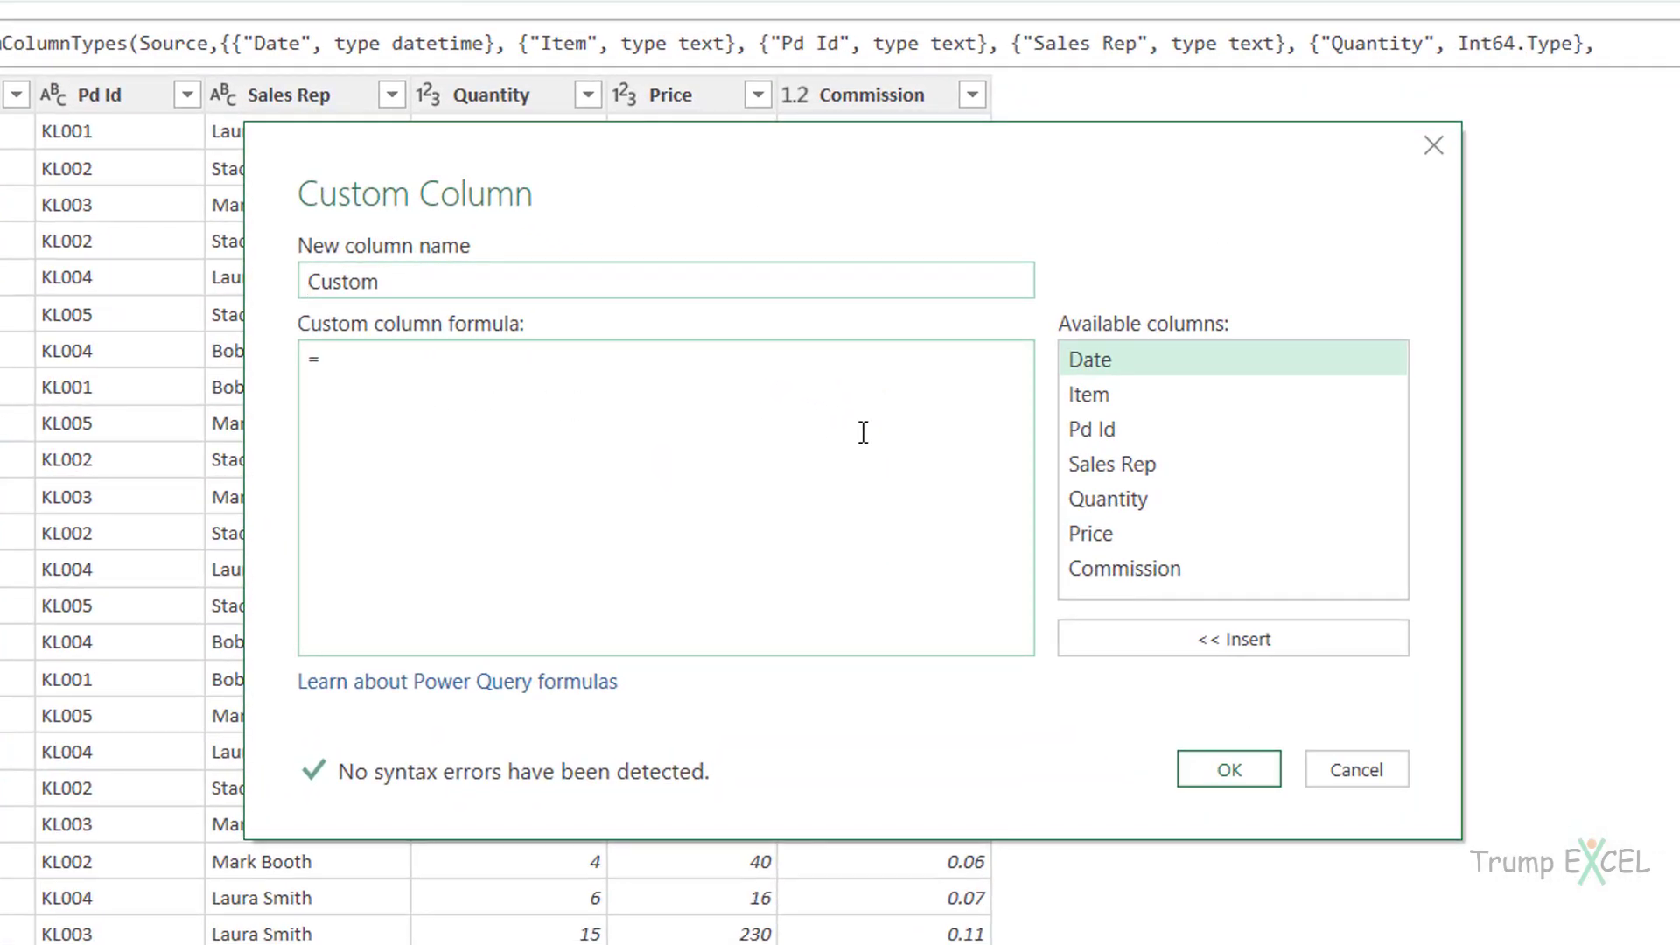
{"action": "left_click", "coordinate": [1094, 368]}
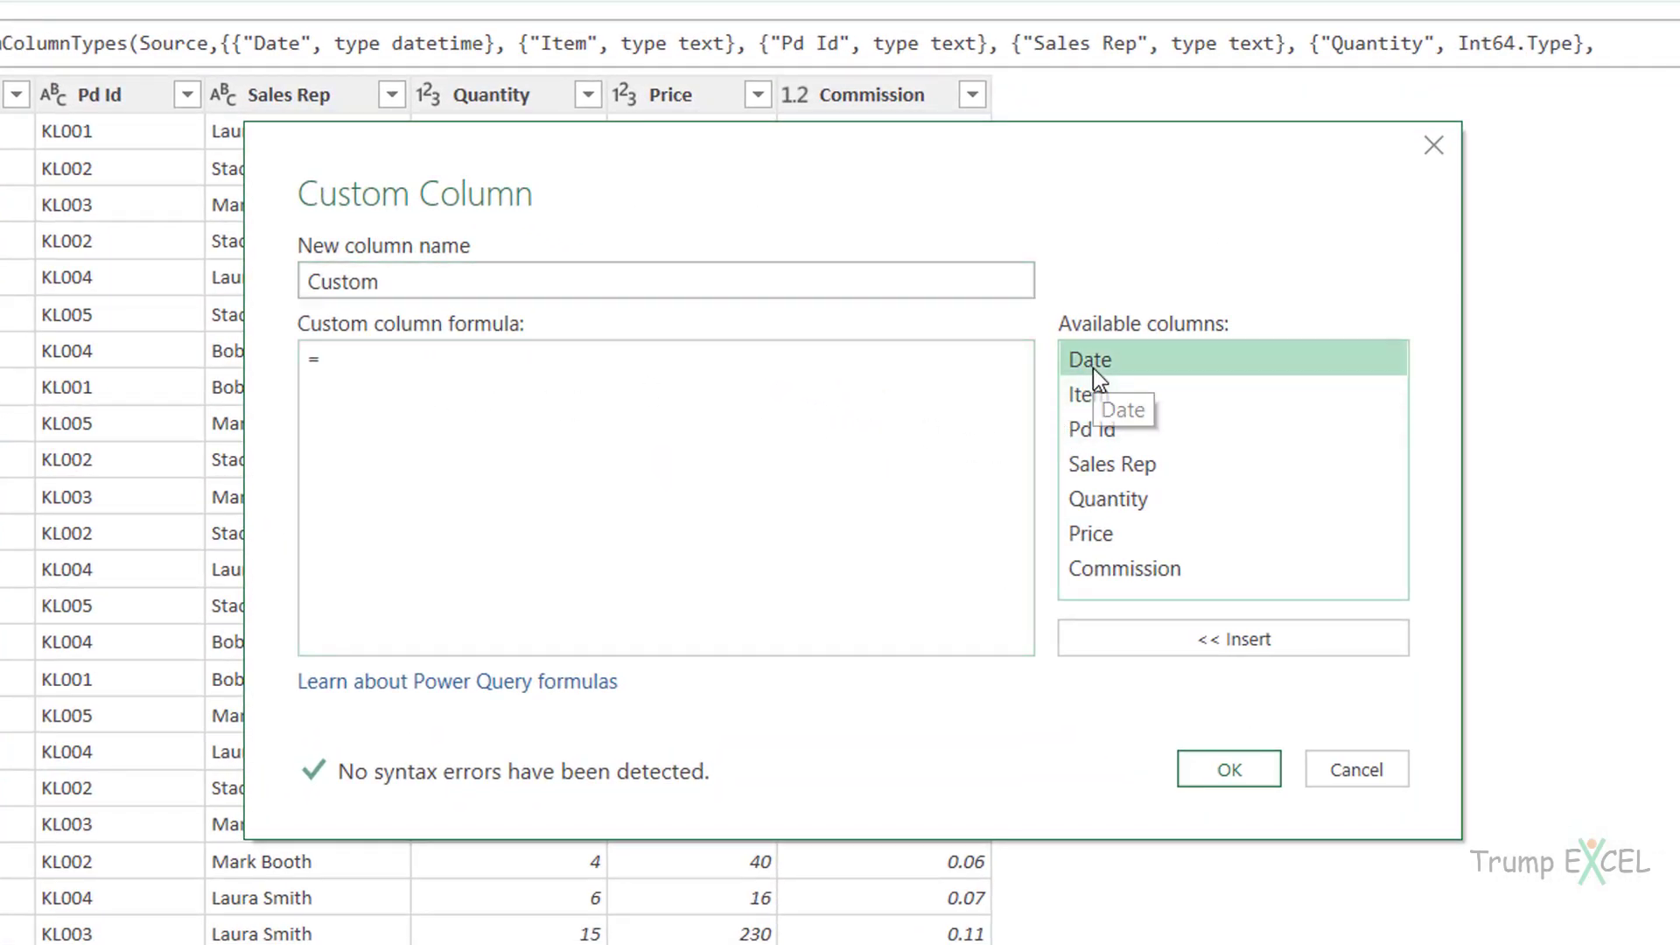
{"action": "double_click", "coordinate": [1147, 366]}
{"action": "type", "text": "&"}
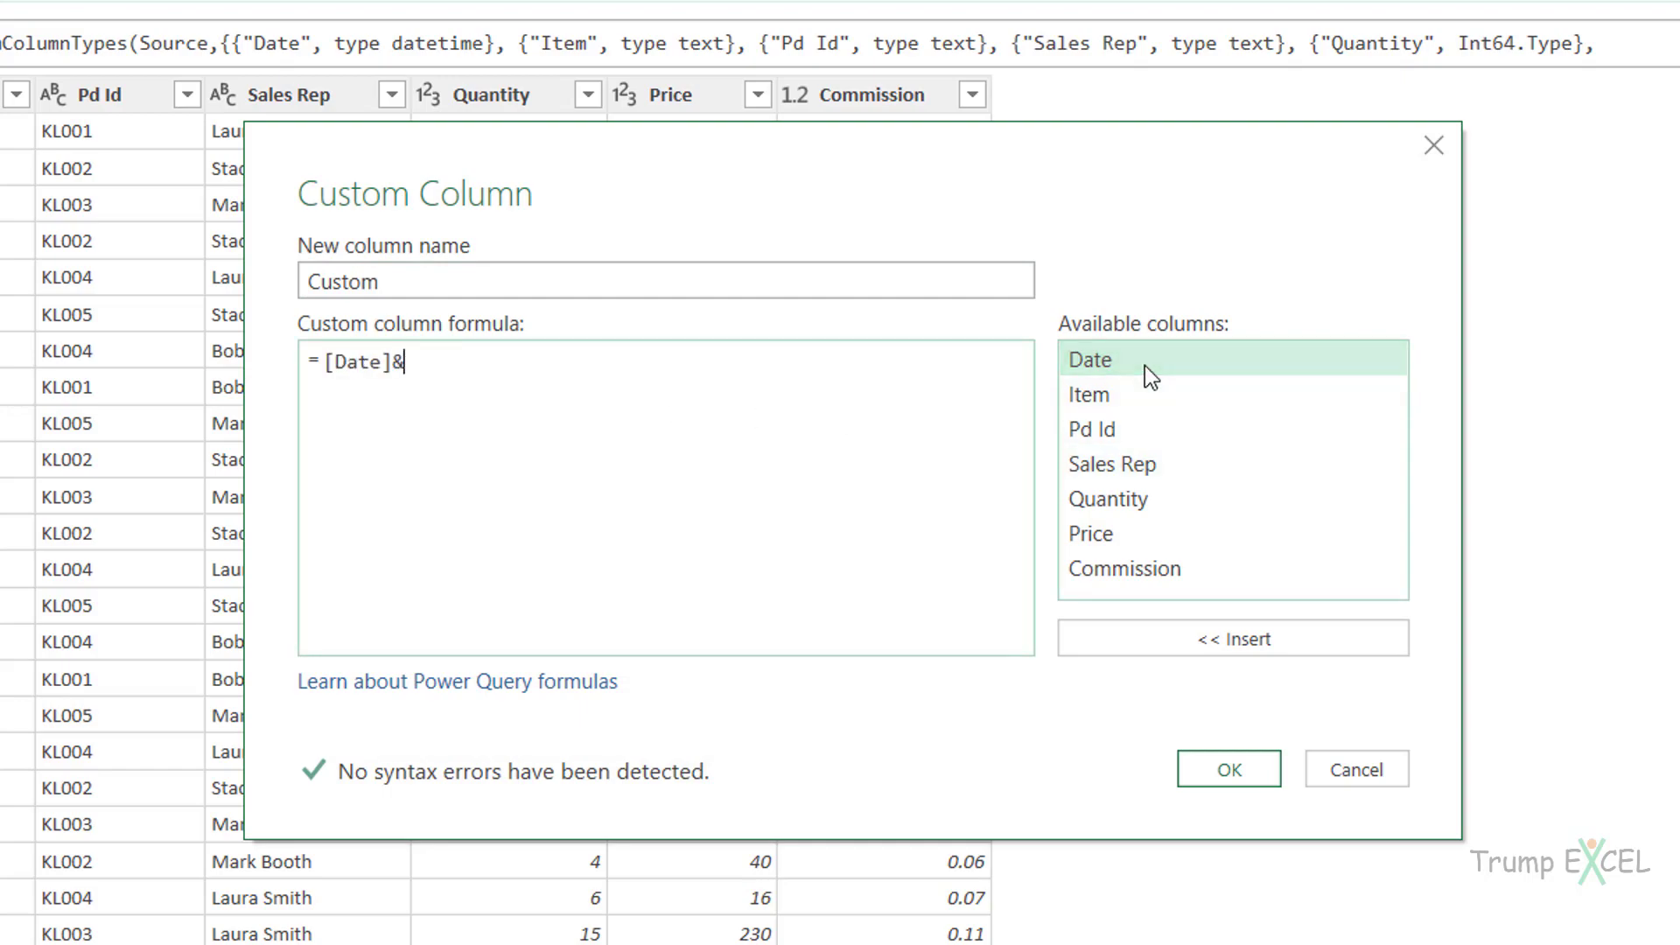
{"action": "double_click", "coordinate": [1145, 464]}
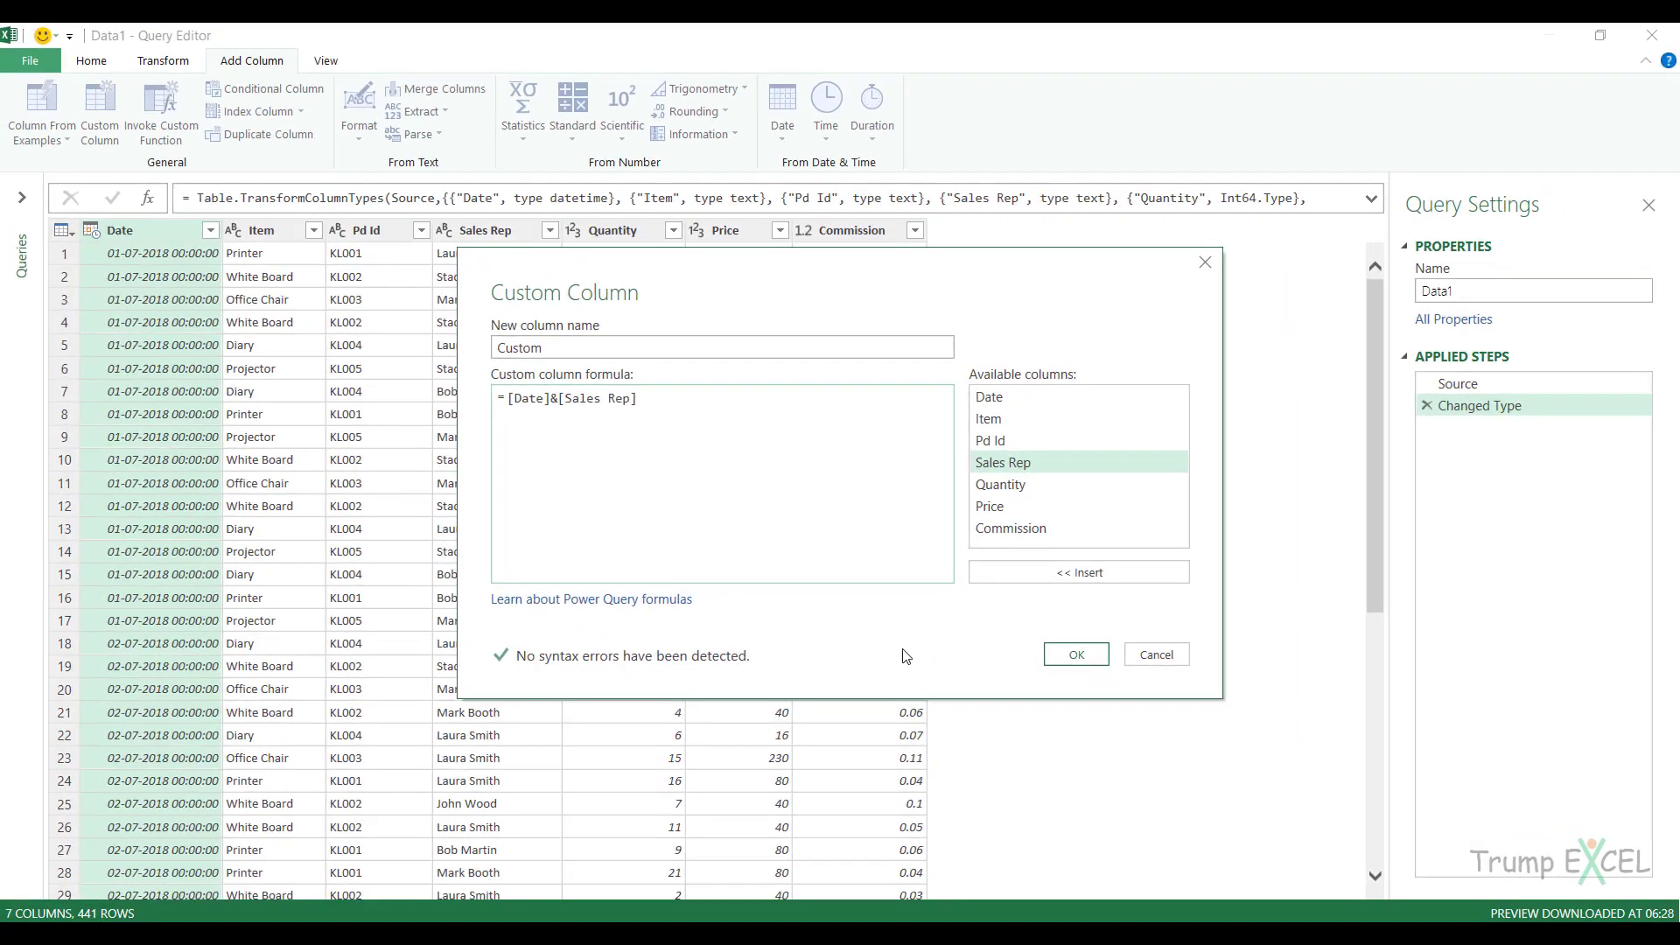
{"action": "left_click", "coordinate": [1076, 654]}
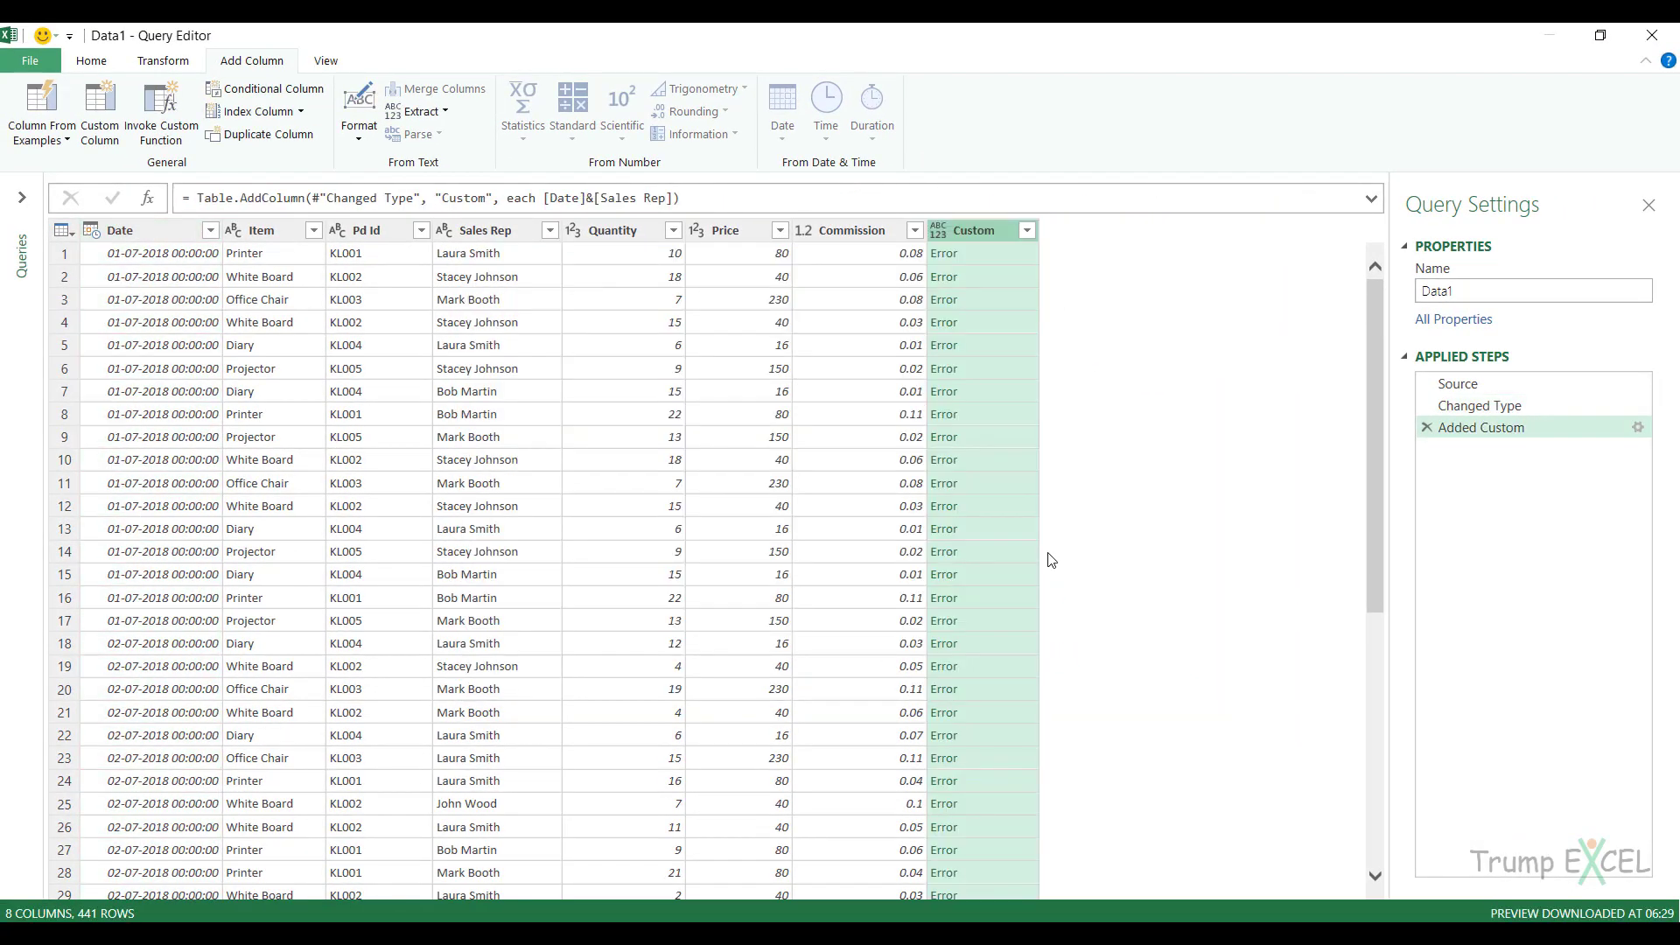
Inspect the error details in the Custom column's first row and delete the Added Custom step.
{"action": "left_click", "coordinate": [1010, 257]}
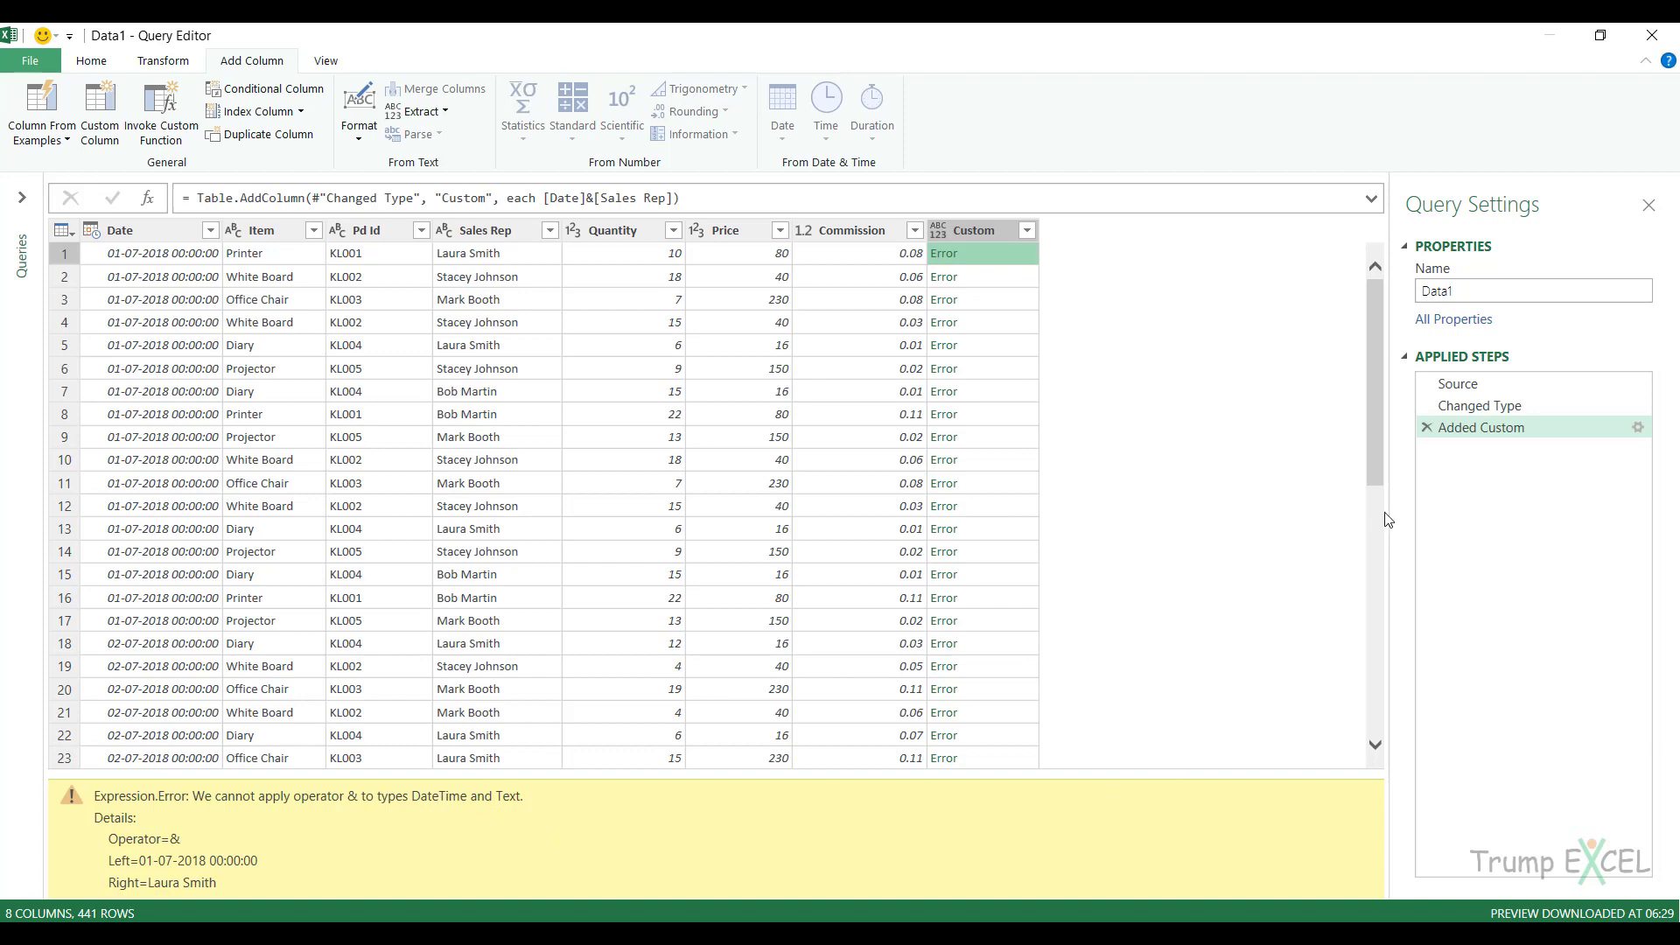
{"action": "left_click", "coordinate": [1428, 429]}
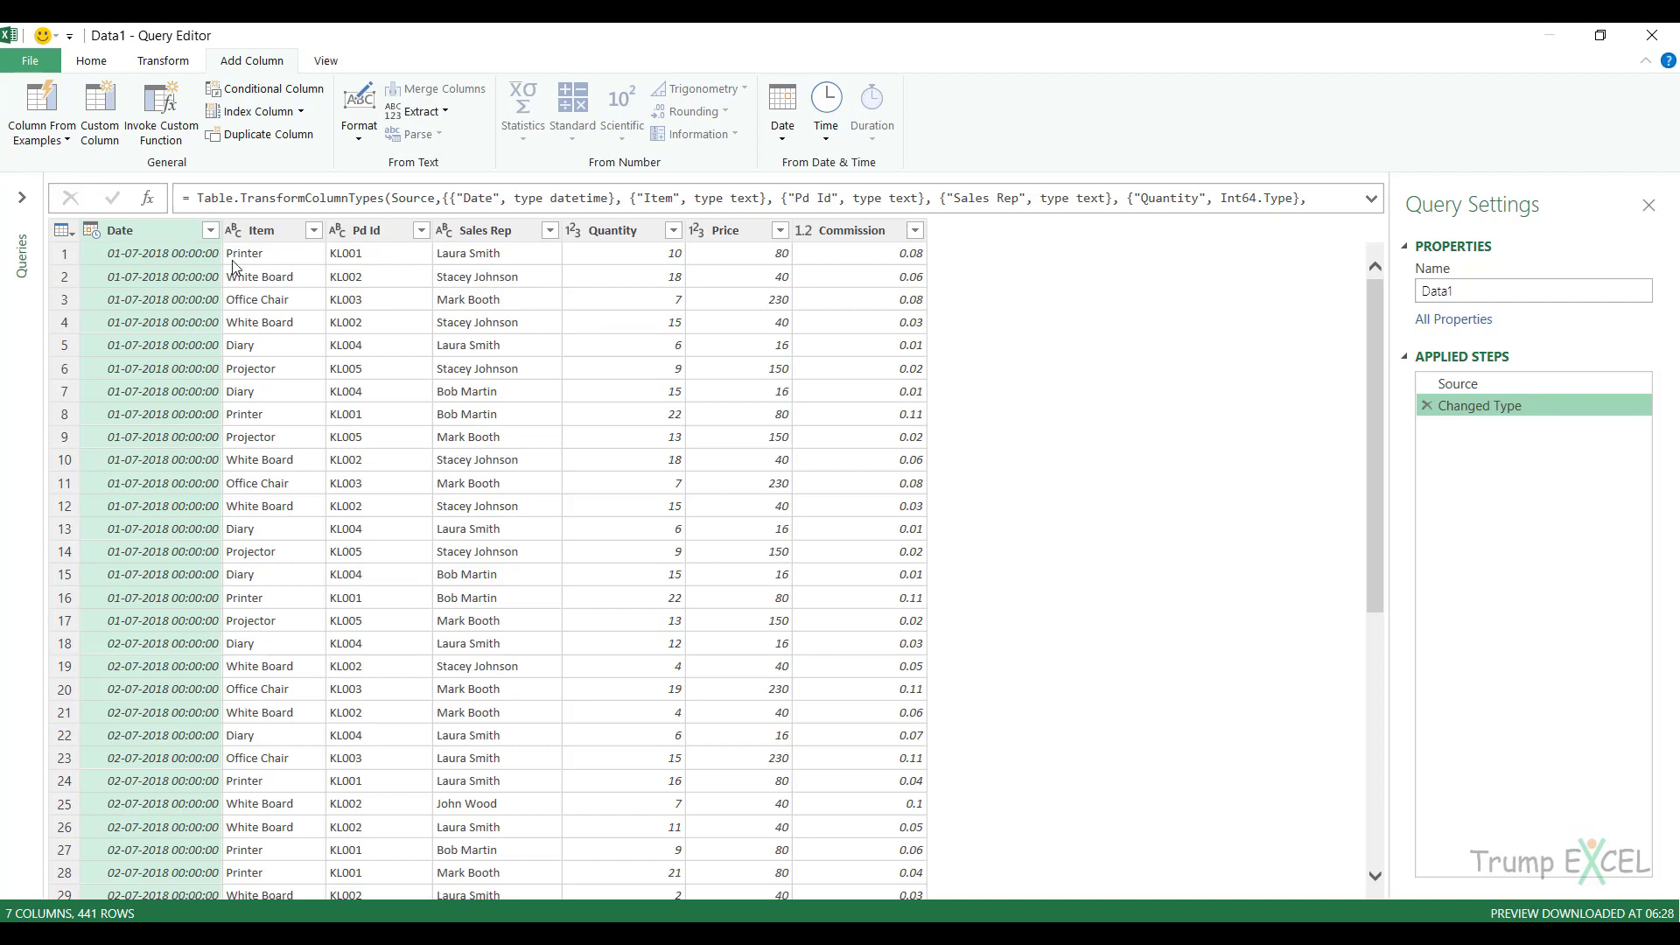
Change the Date column's data type to Text, replacing the existing type conversion.
{"action": "left_click", "coordinate": [150, 233]}
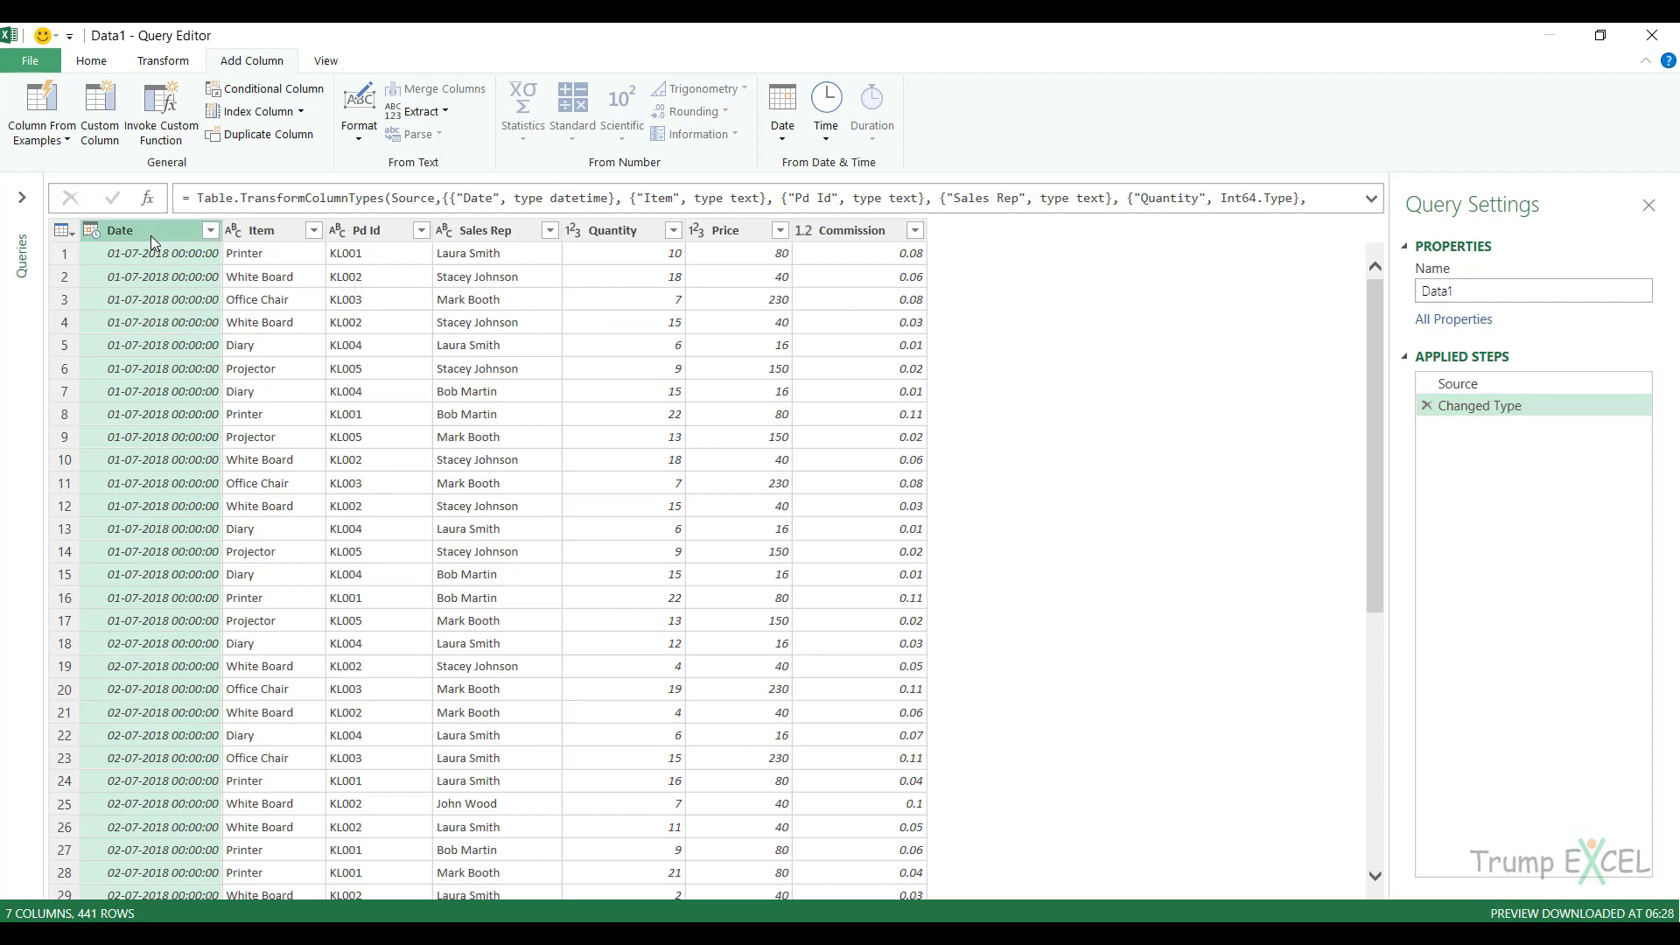
{"action": "left_click", "coordinate": [163, 61]}
{"action": "left_click", "coordinate": [346, 88]}
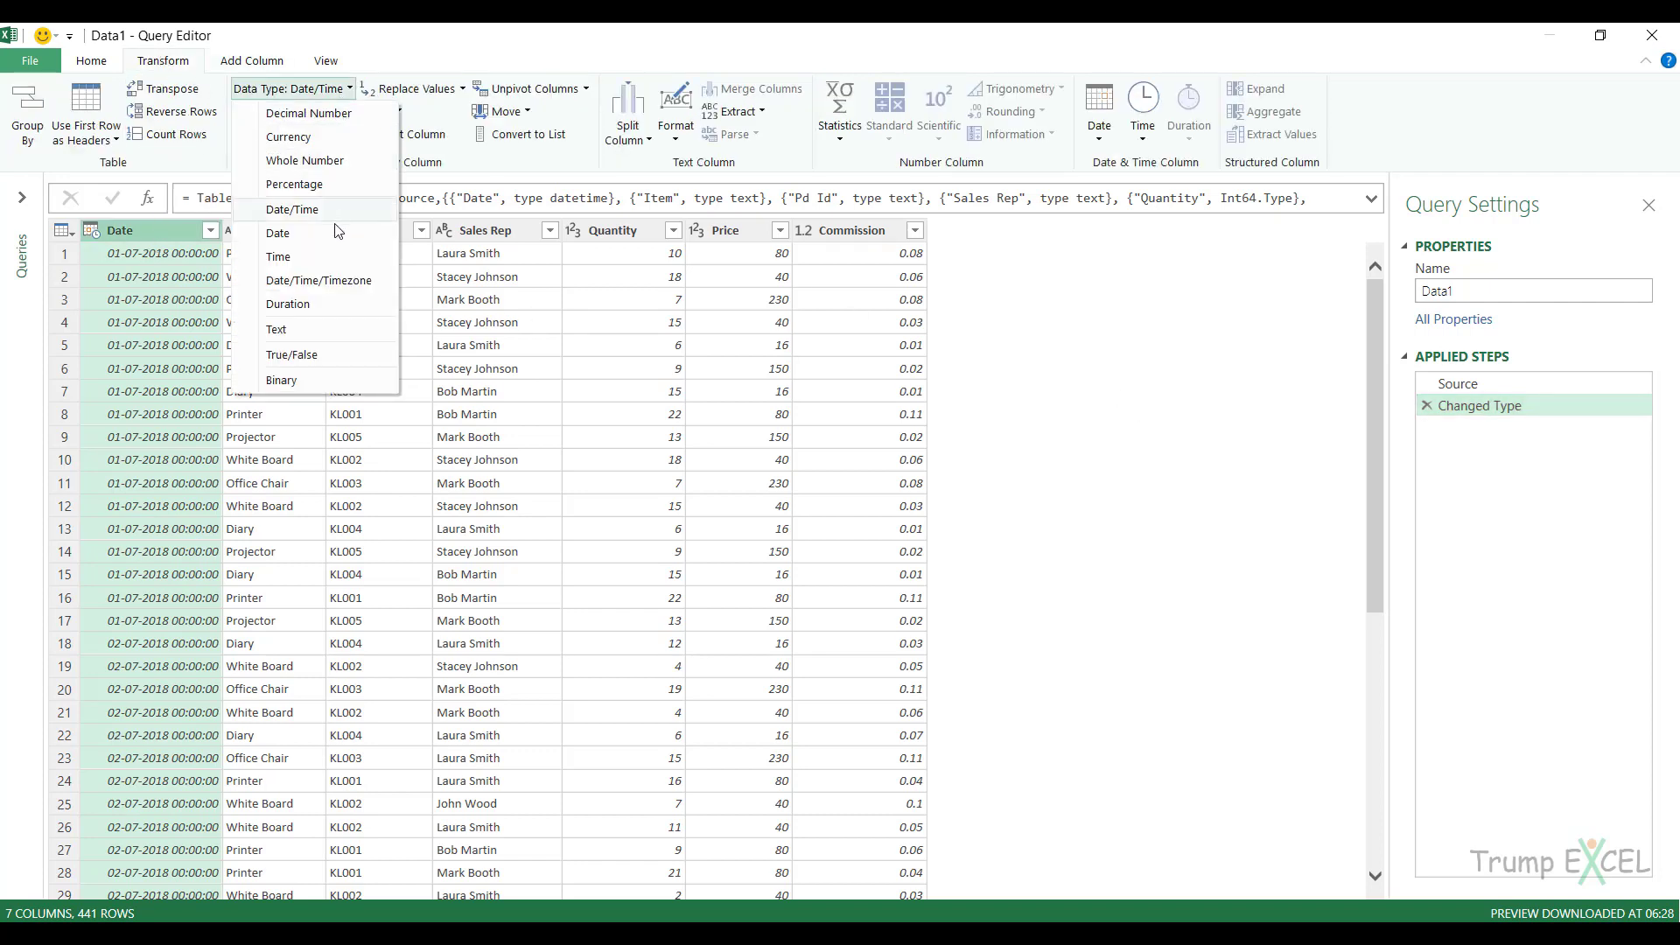
{"action": "left_click", "coordinate": [326, 330]}
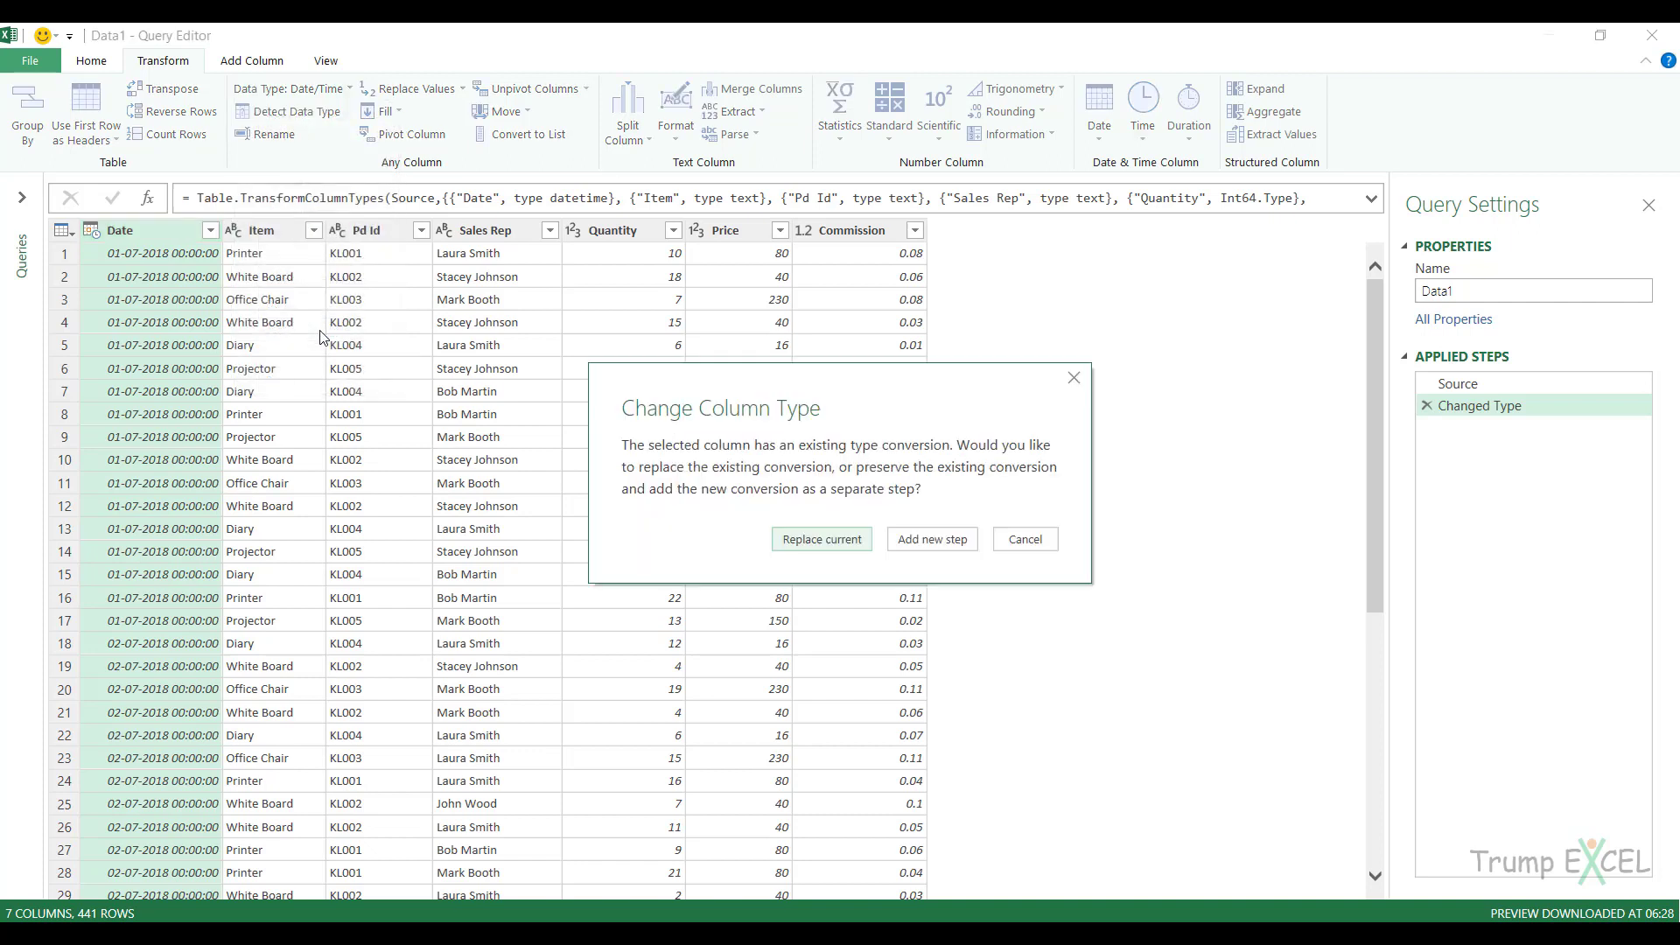
{"action": "left_click", "coordinate": [820, 540]}
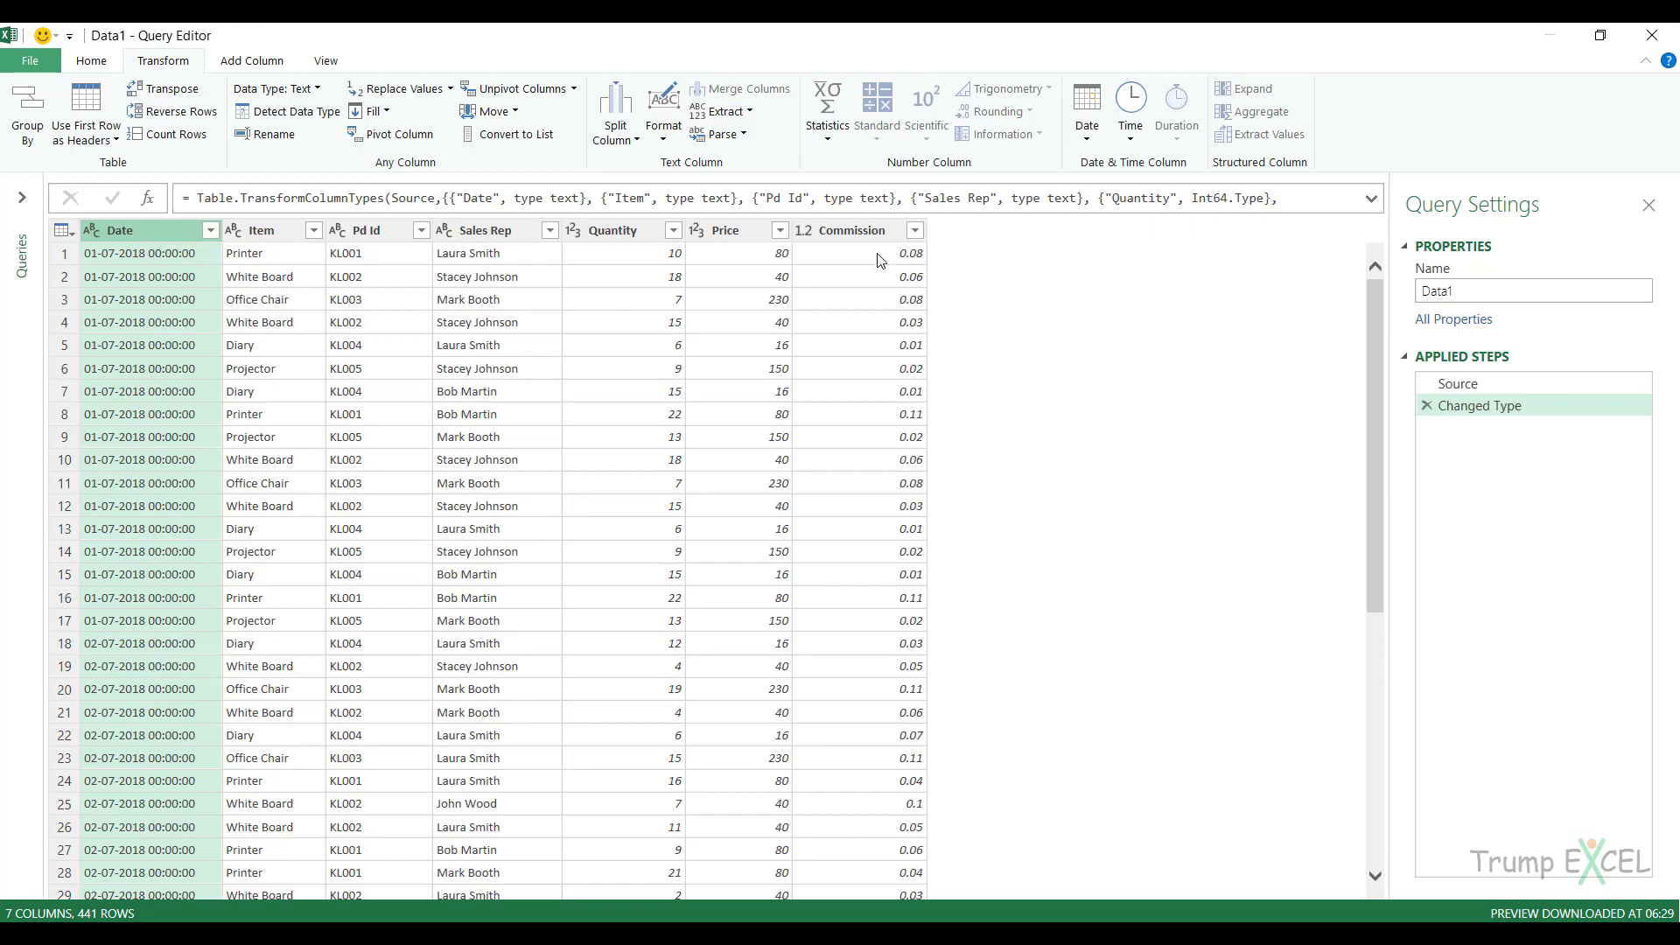
Add a custom column with the formula [Date]&[Sales Rep] and widen it to show the combined values in full.
{"action": "left_click", "coordinate": [233, 63]}
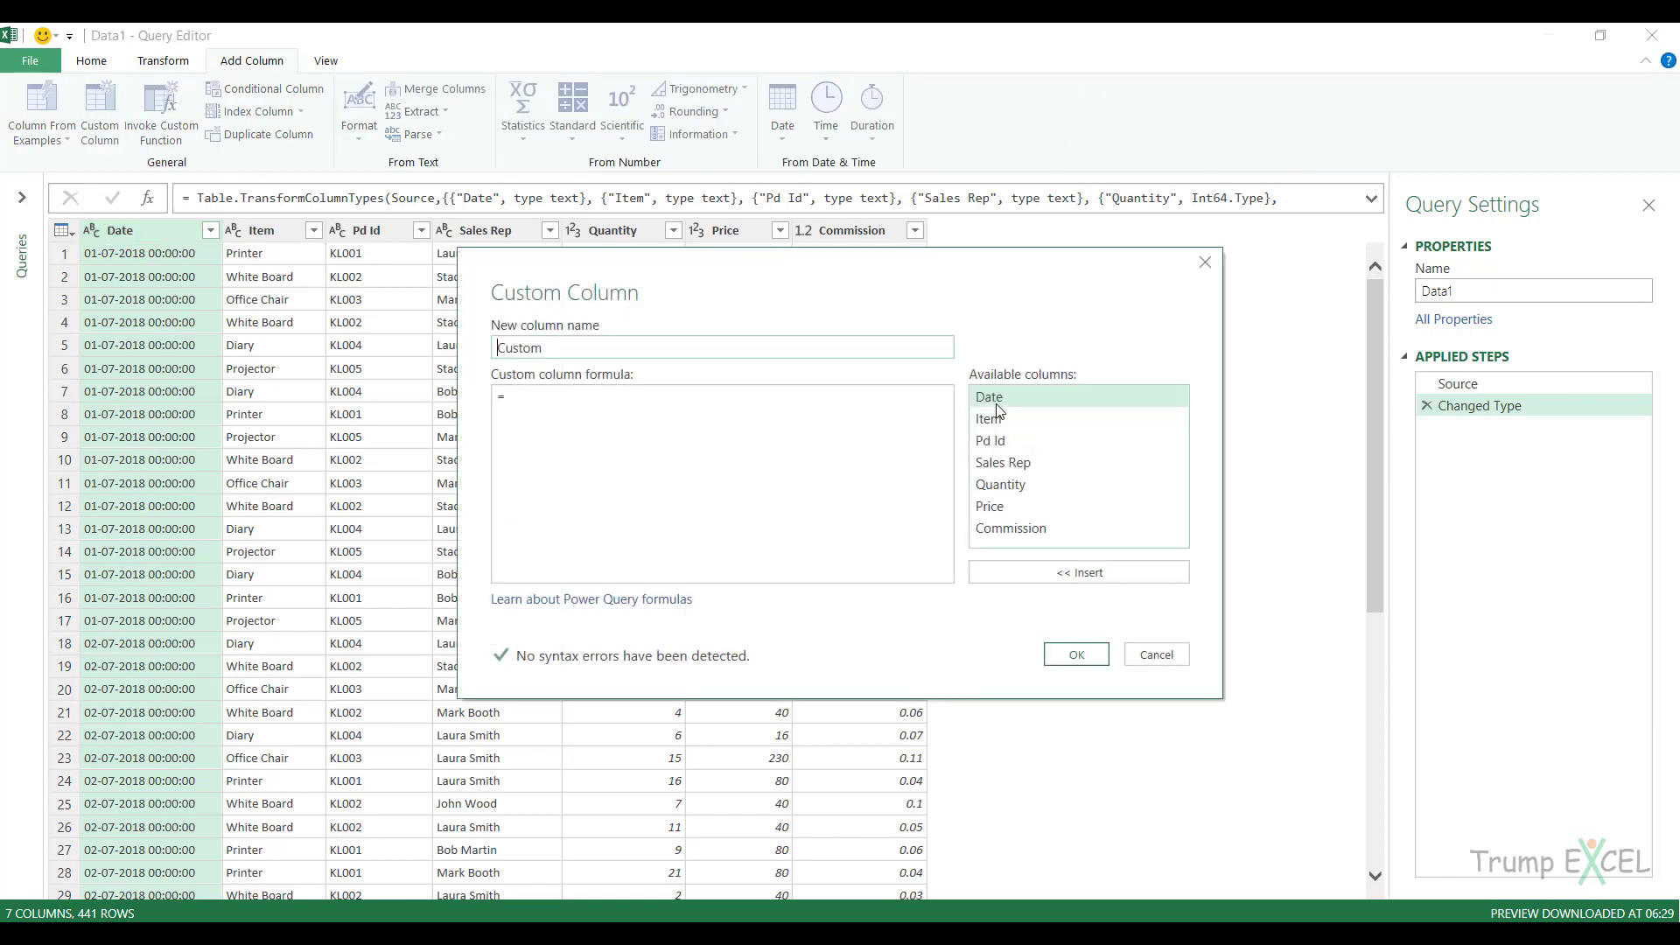
{"action": "left_click", "coordinate": [997, 406]}
{"action": "double_click", "coordinate": [998, 406]}
{"action": "double_click", "coordinate": [1005, 464]}
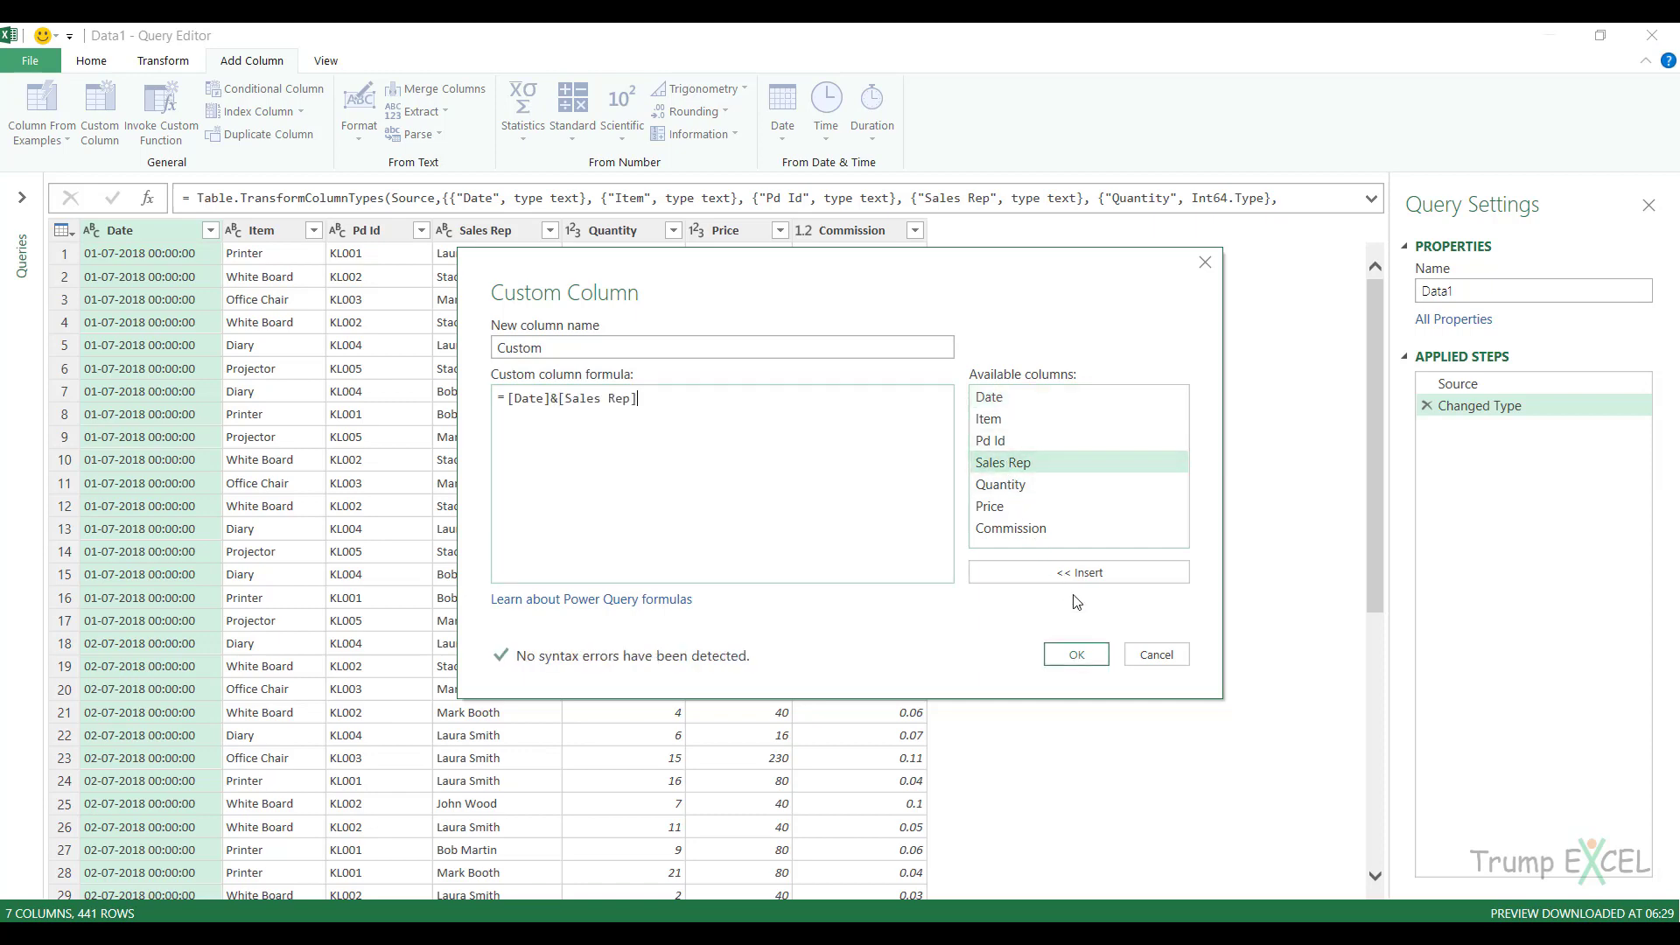
{"action": "left_click", "coordinate": [1079, 653]}
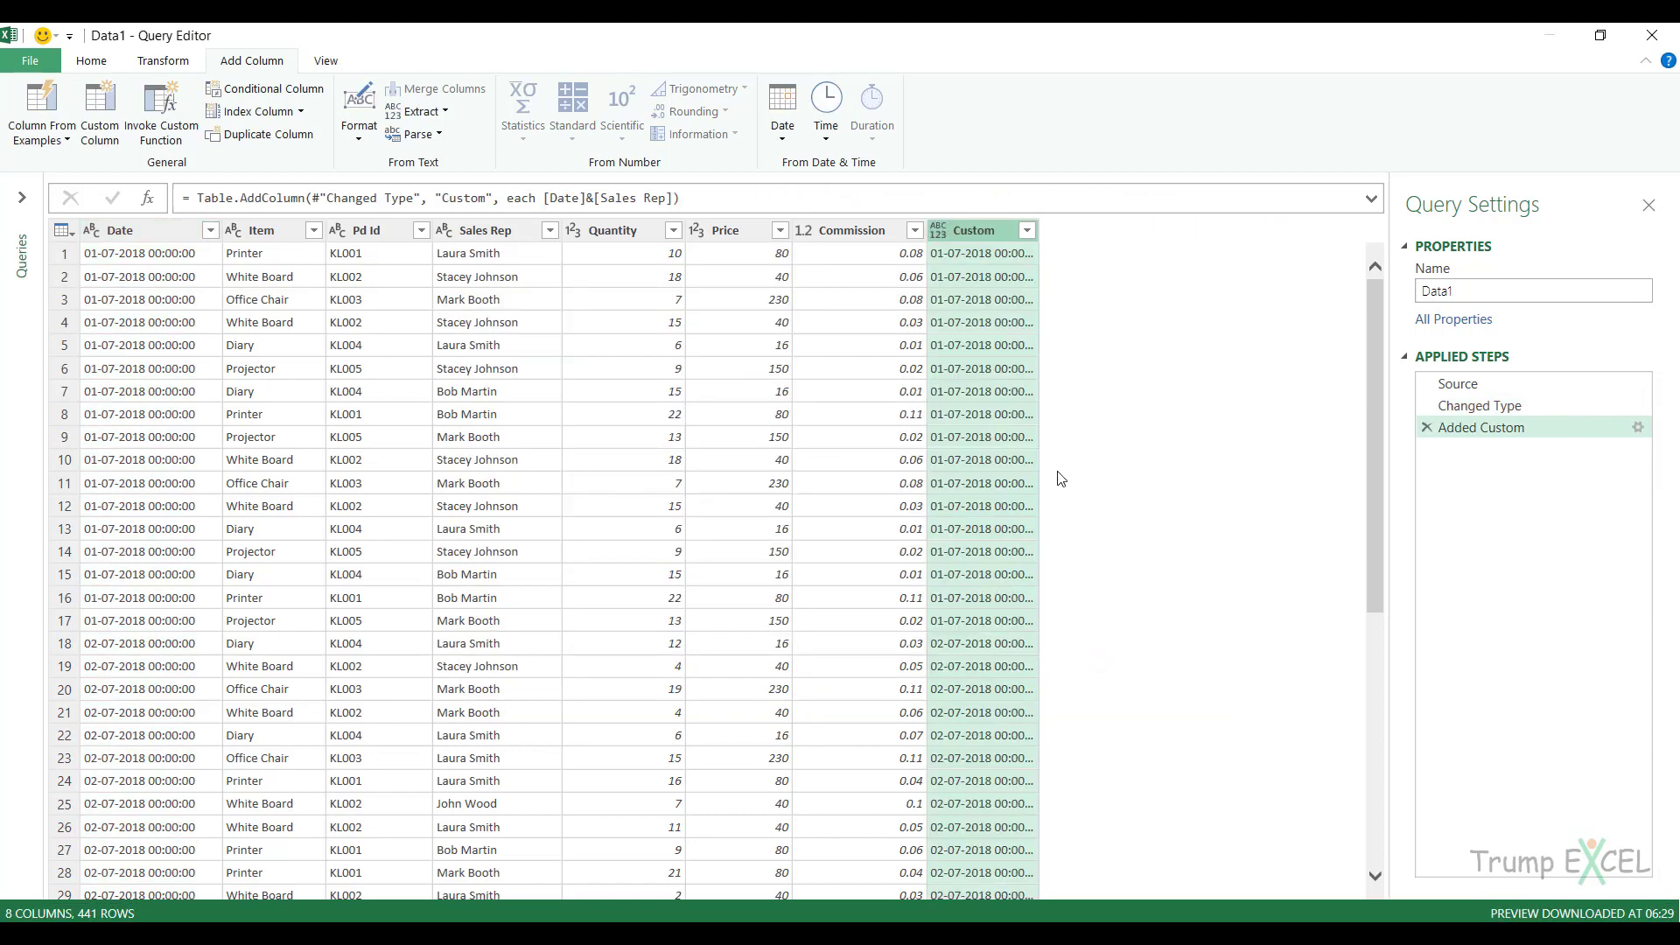
{"action": "left_click_drag", "start_coordinate": [1035, 229], "coordinate": [1187, 230]}
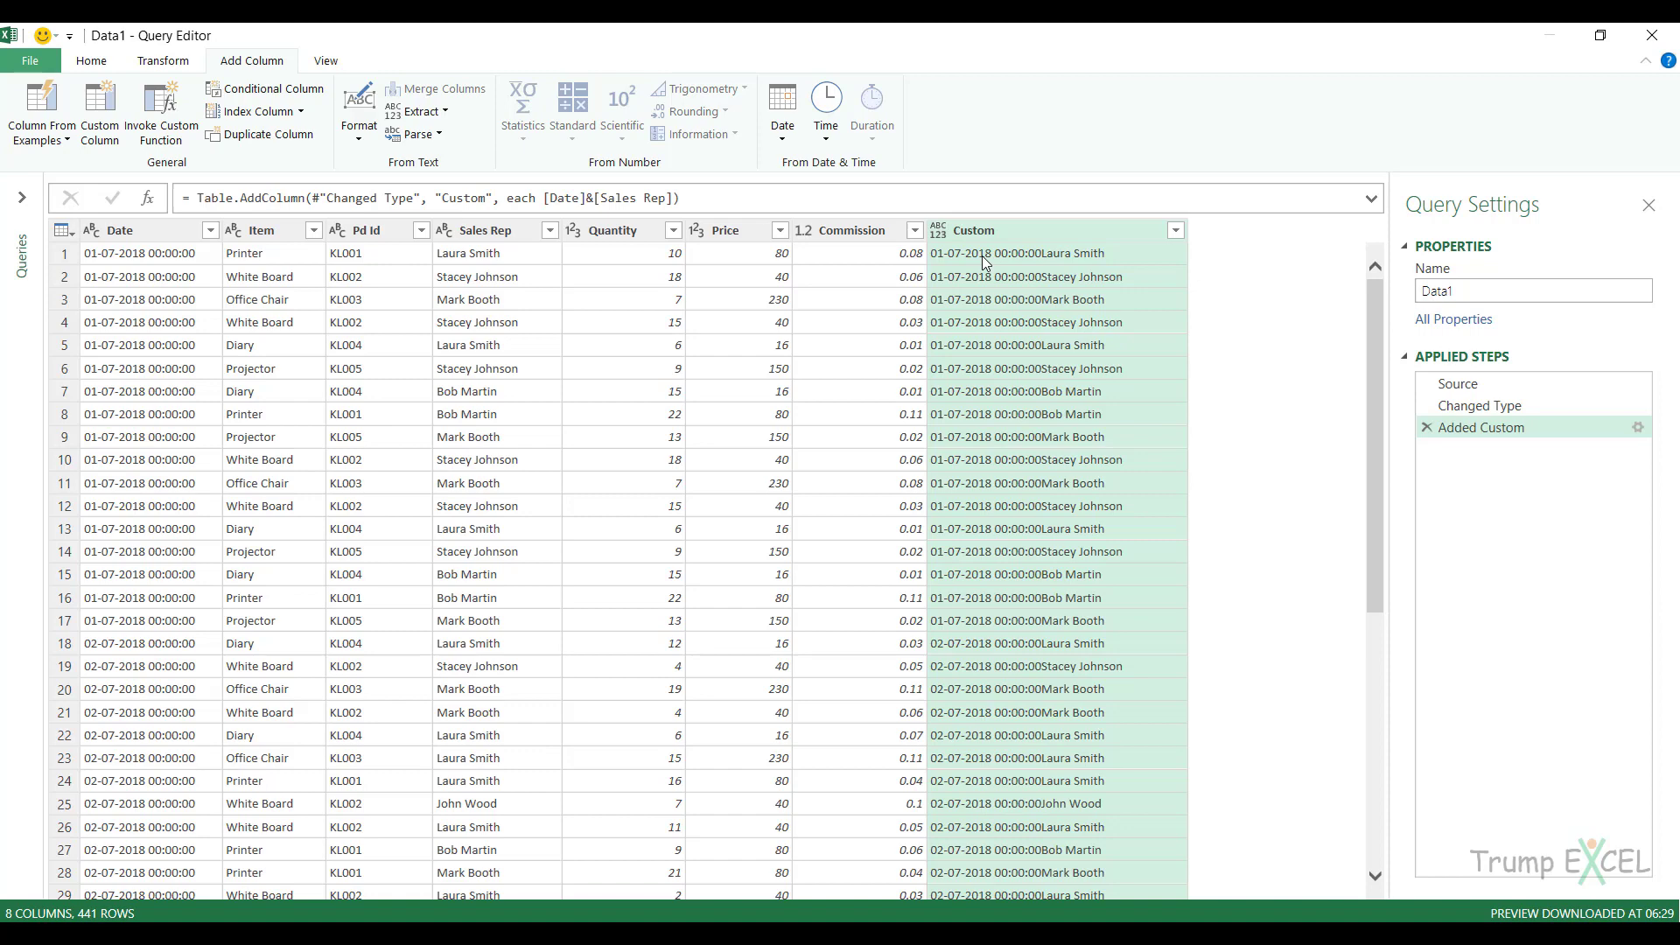
Examine the Changed Type step's full formula, including the types assigned to the Quantity and Commission columns.
{"action": "left_click", "coordinate": [1533, 404]}
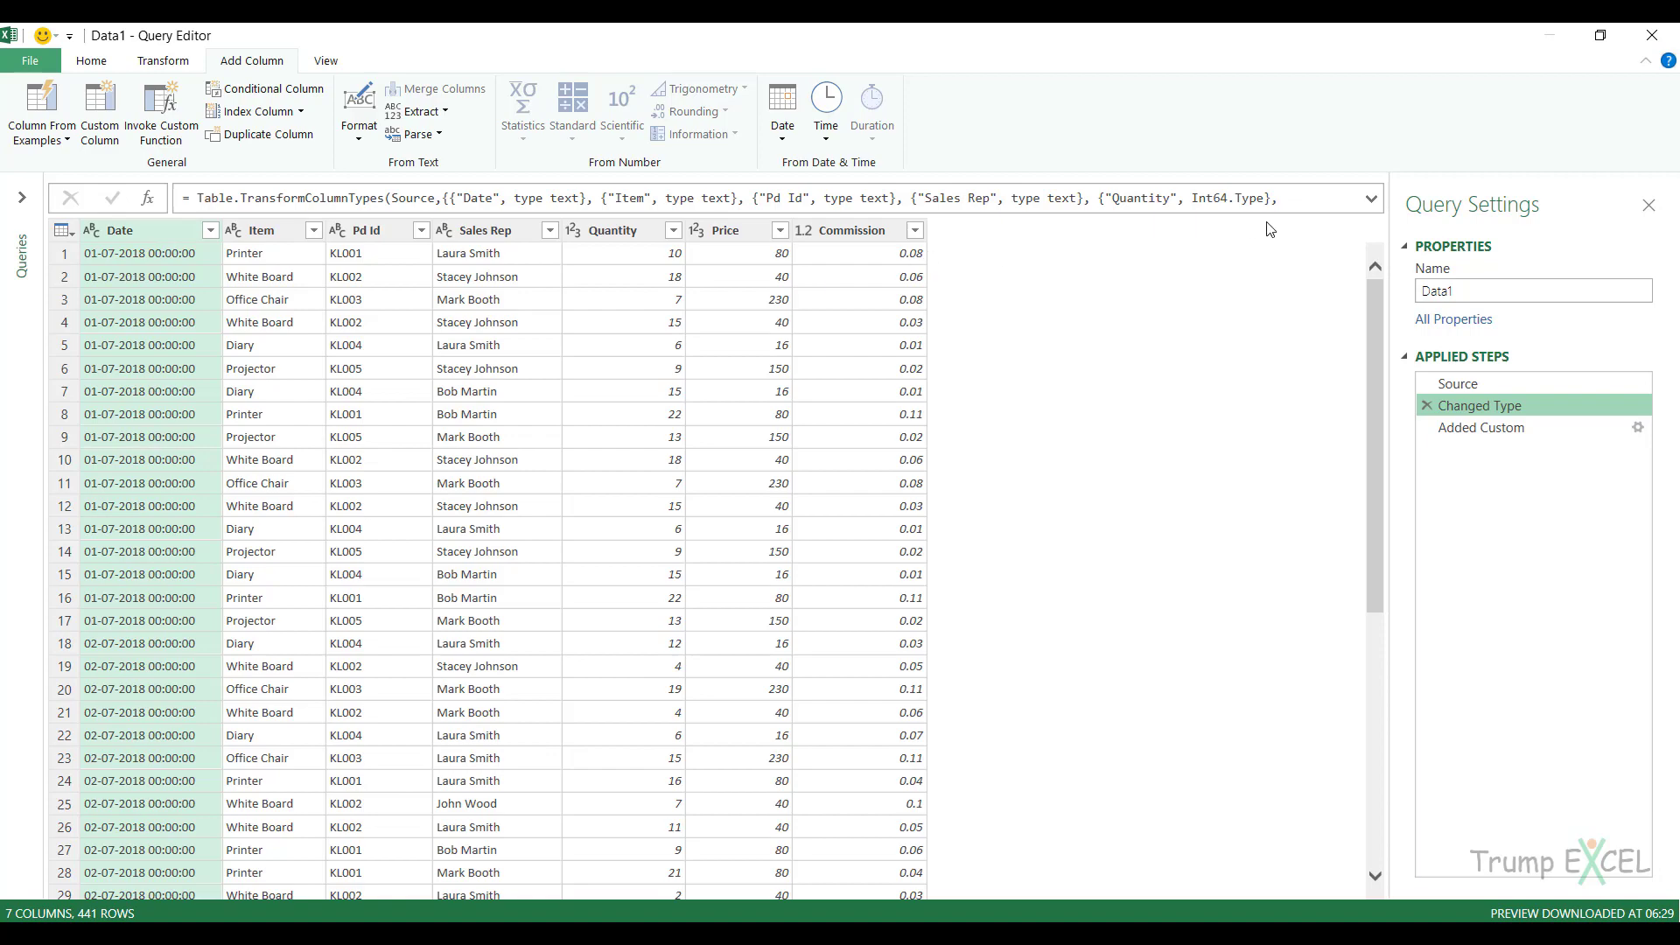
{"action": "left_click", "coordinate": [1372, 200]}
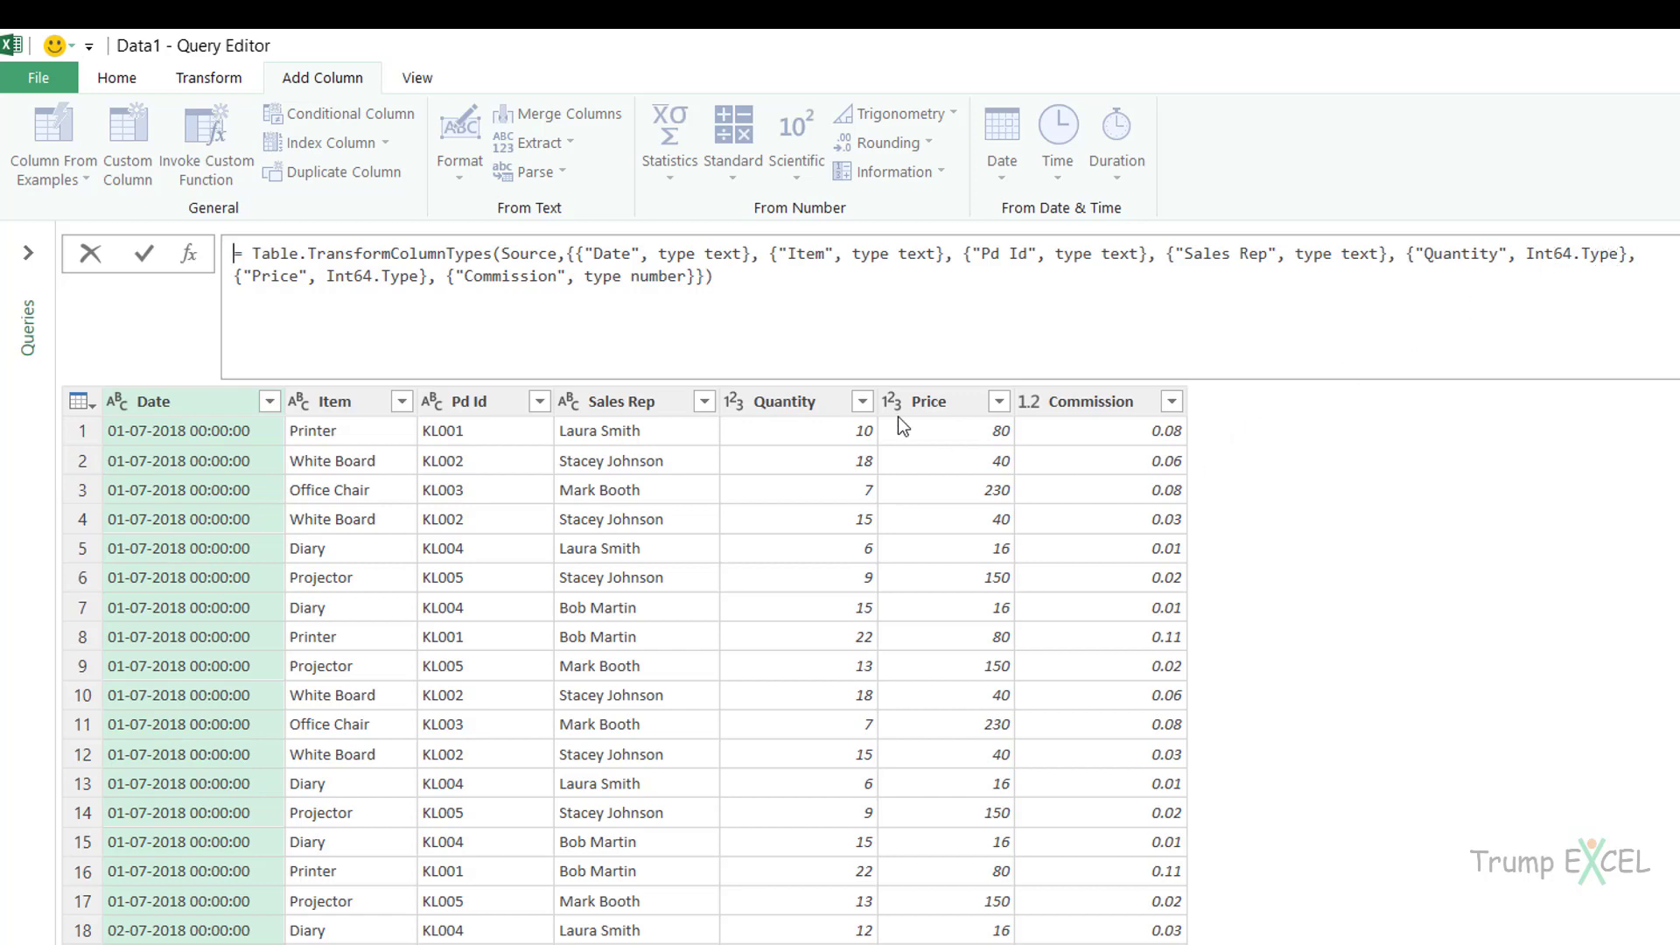
{"action": "left_click", "coordinate": [804, 410]}
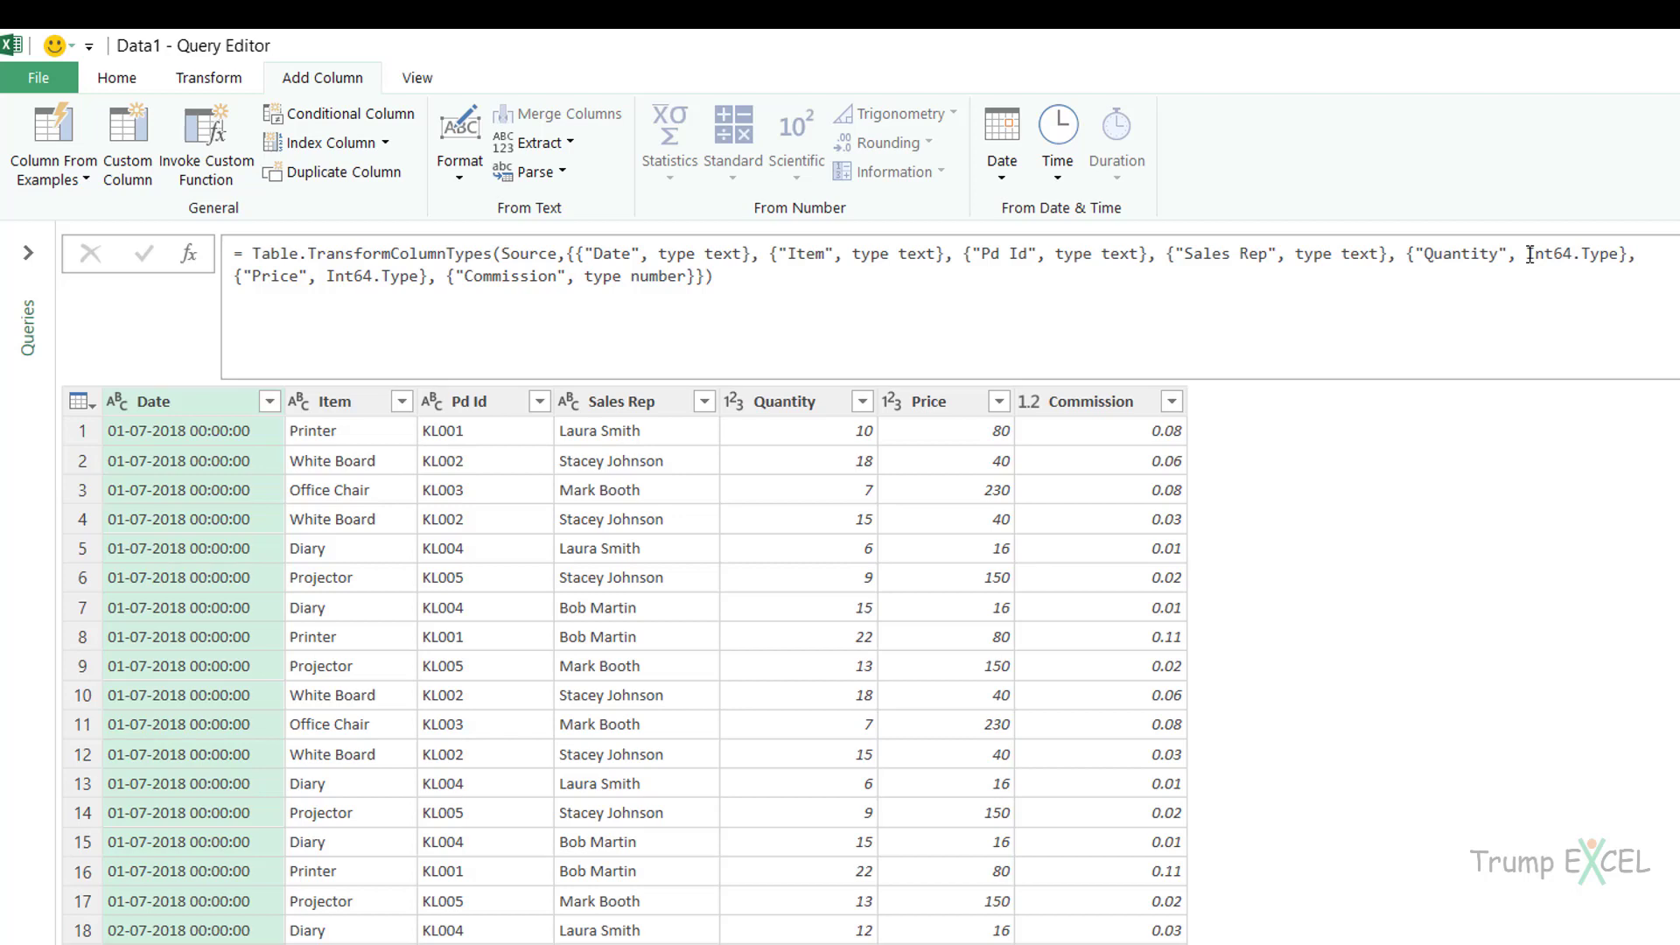
{"action": "left_click_drag", "start_coordinate": [1529, 254], "coordinate": [1601, 252]}
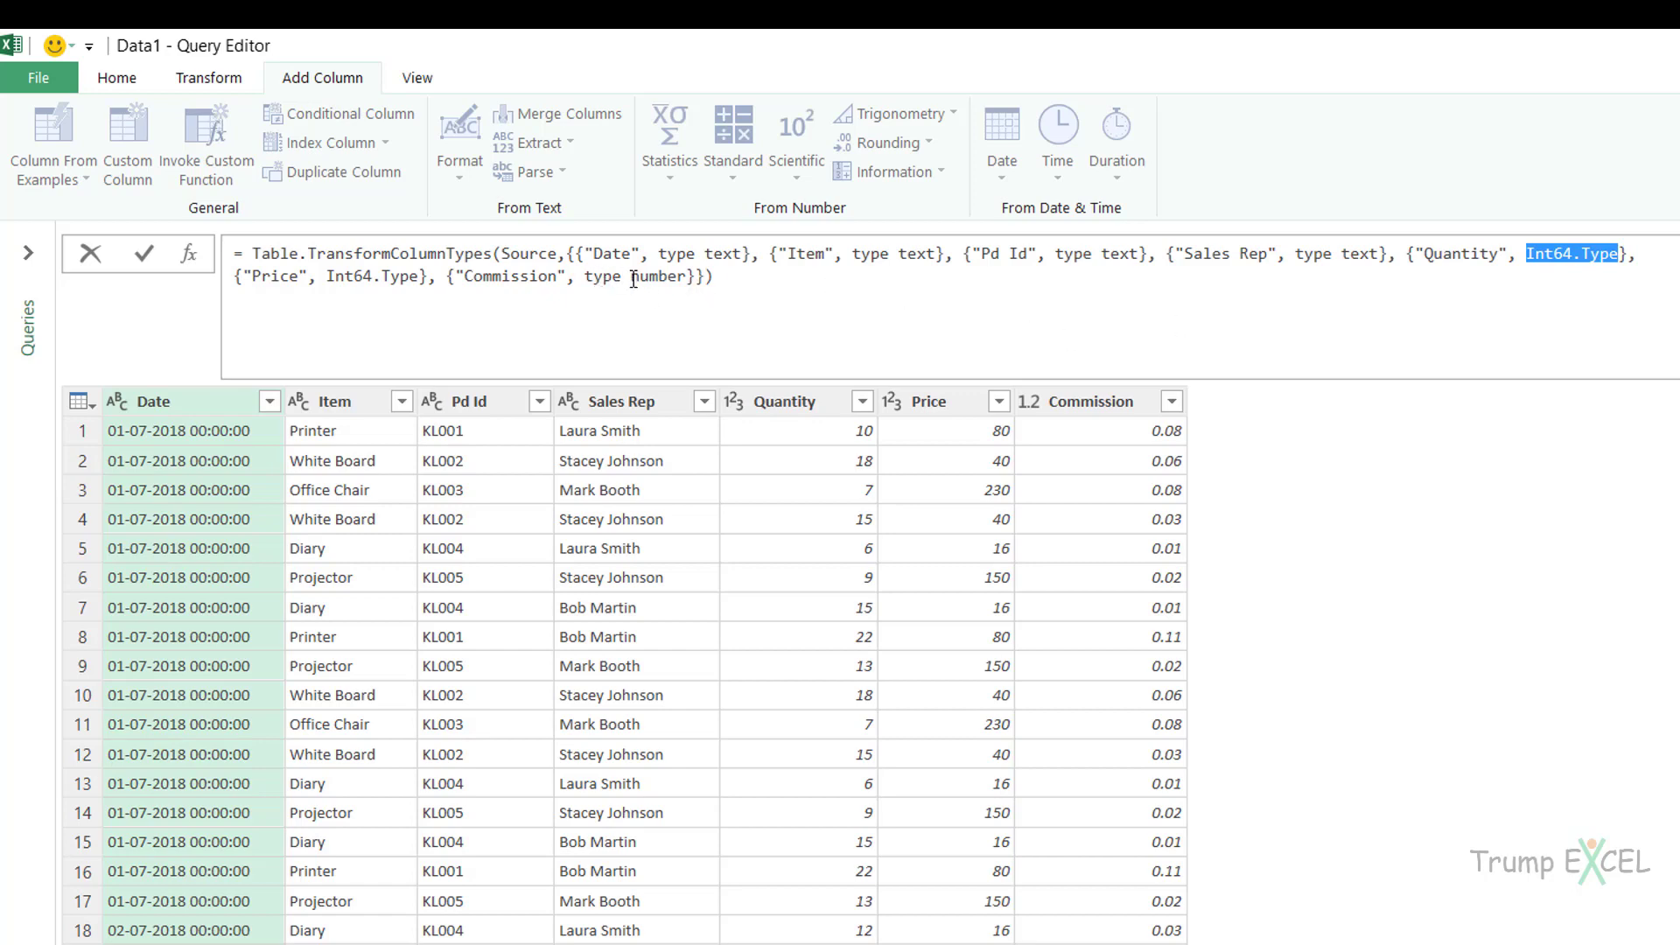
{"action": "left_click_drag", "start_coordinate": [633, 278], "coordinate": [689, 276]}
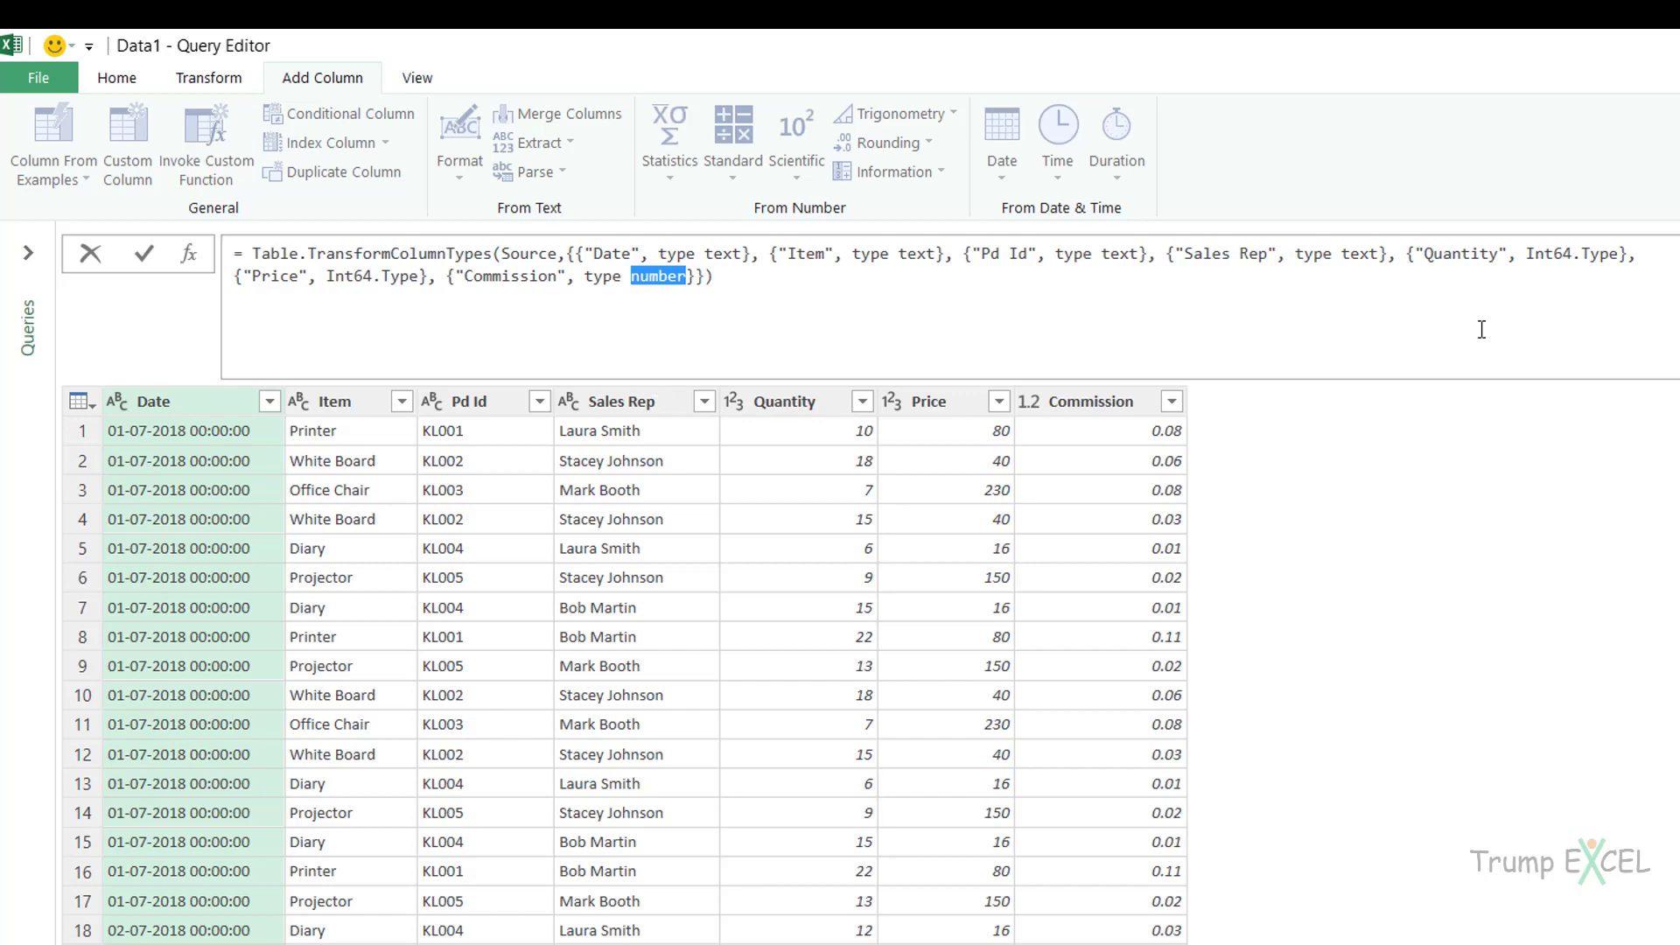
{"action": "left_click", "coordinate": [1678, 254]}
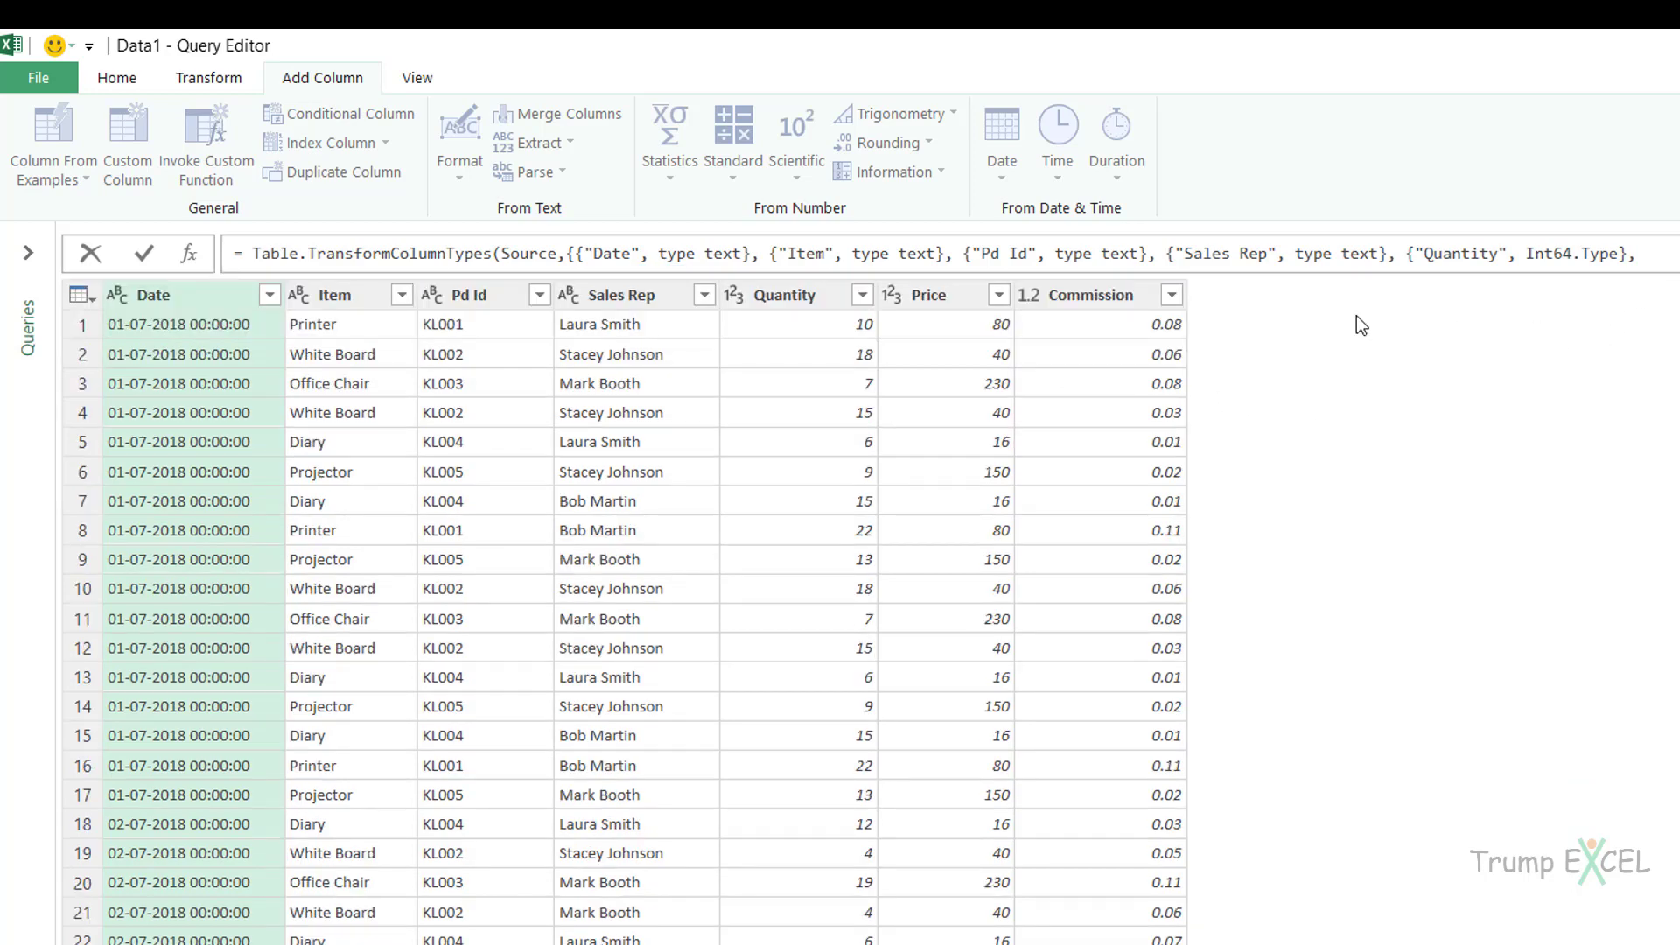
Remove the Changed Type and Added Custom steps and set the source Date column's data type to Date.
{"action": "left_click", "coordinate": [187, 296]}
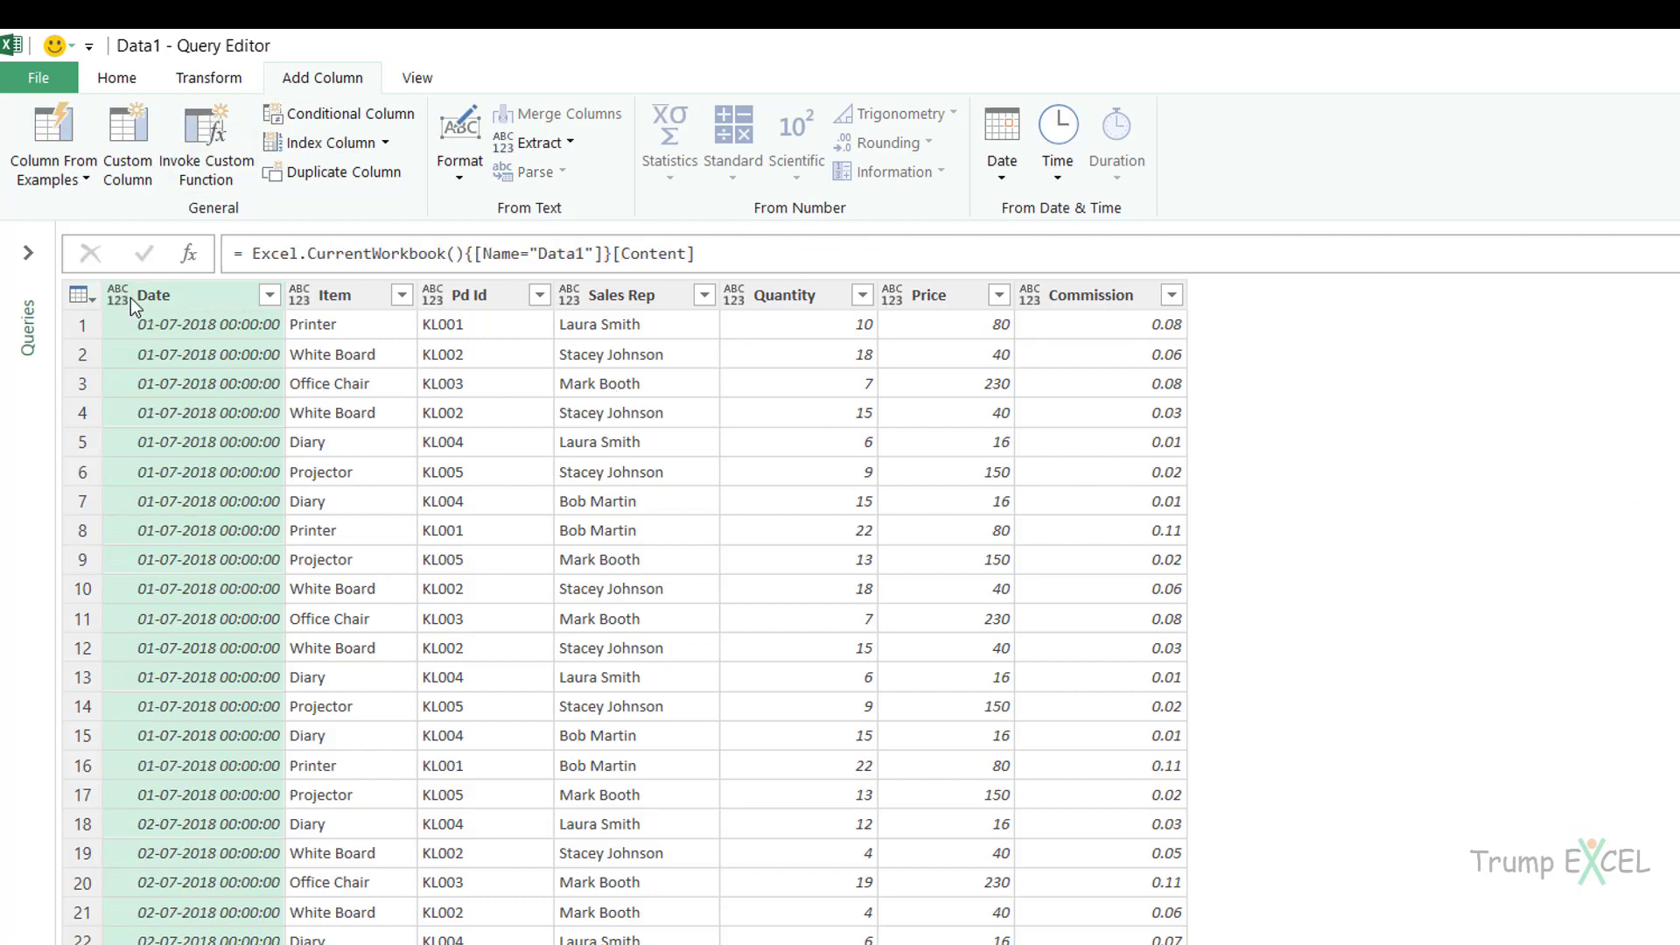
{"action": "left_click", "coordinate": [198, 301]}
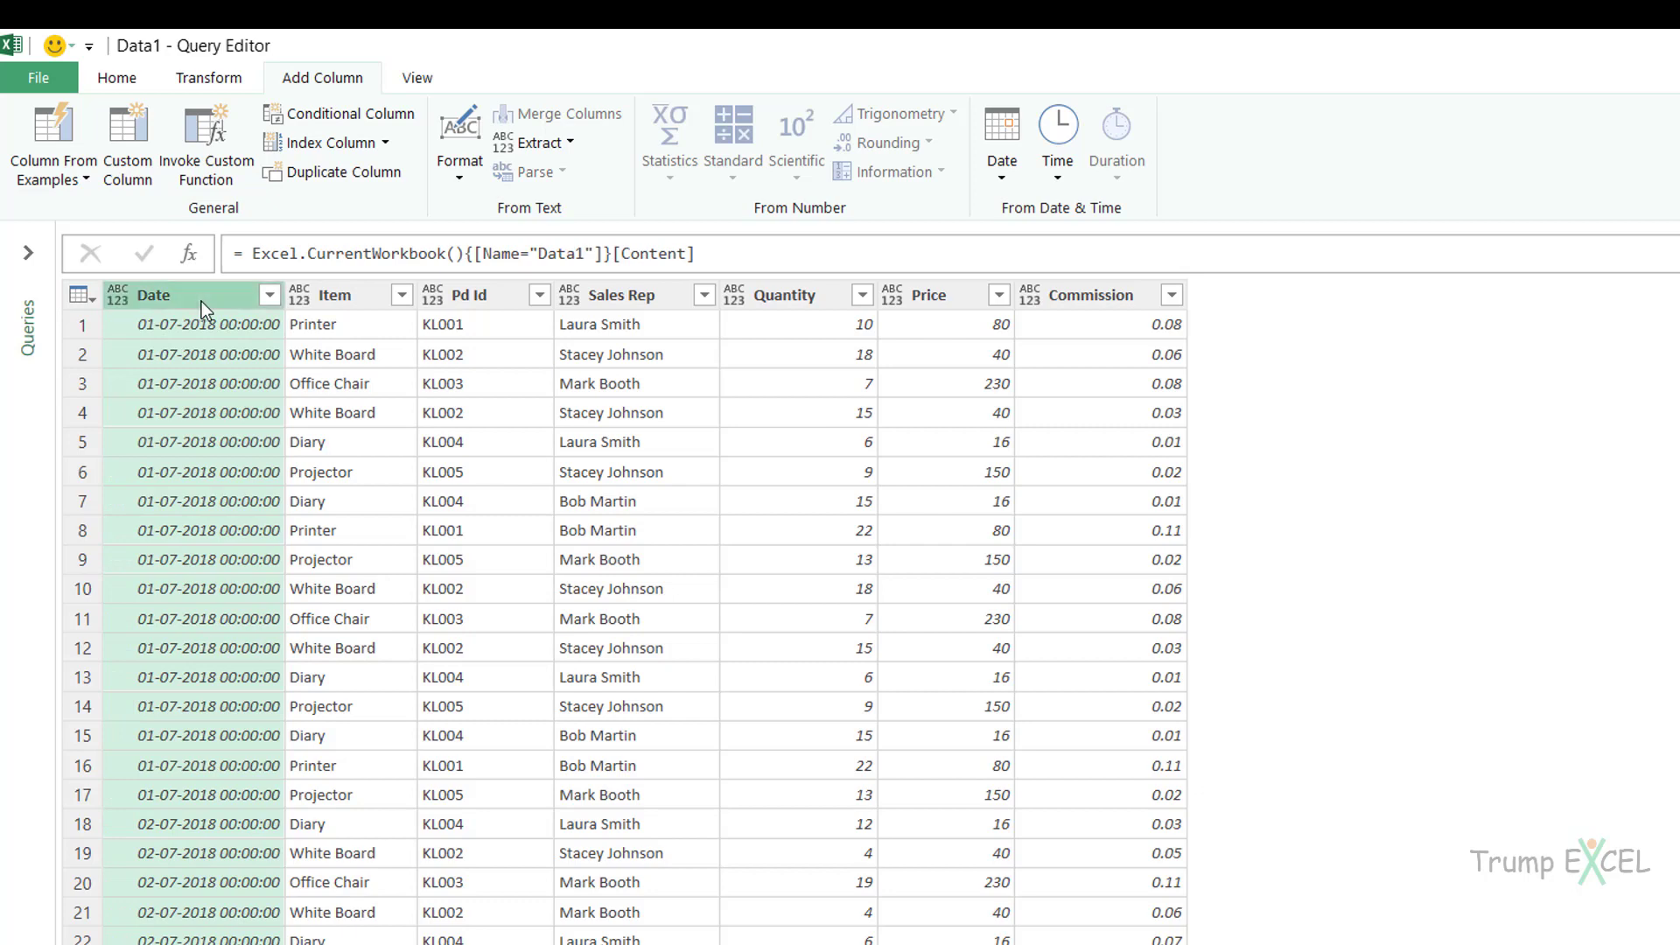
{"action": "left_click", "coordinate": [212, 79]}
{"action": "left_click", "coordinate": [378, 114]}
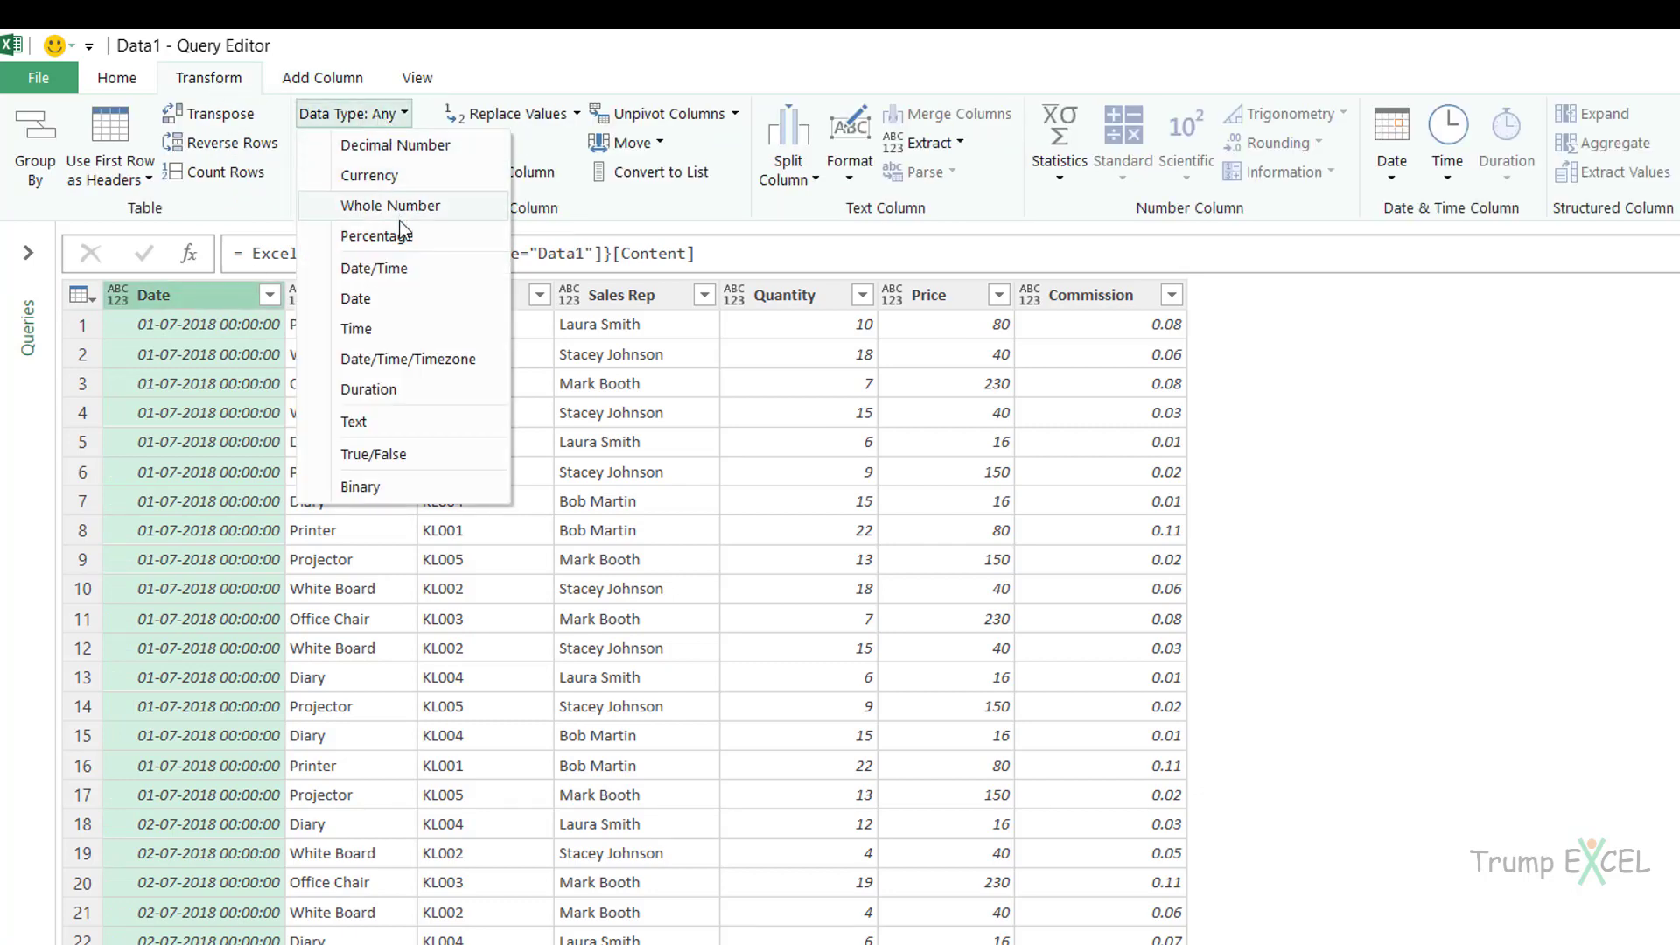
{"action": "left_click", "coordinate": [398, 298]}
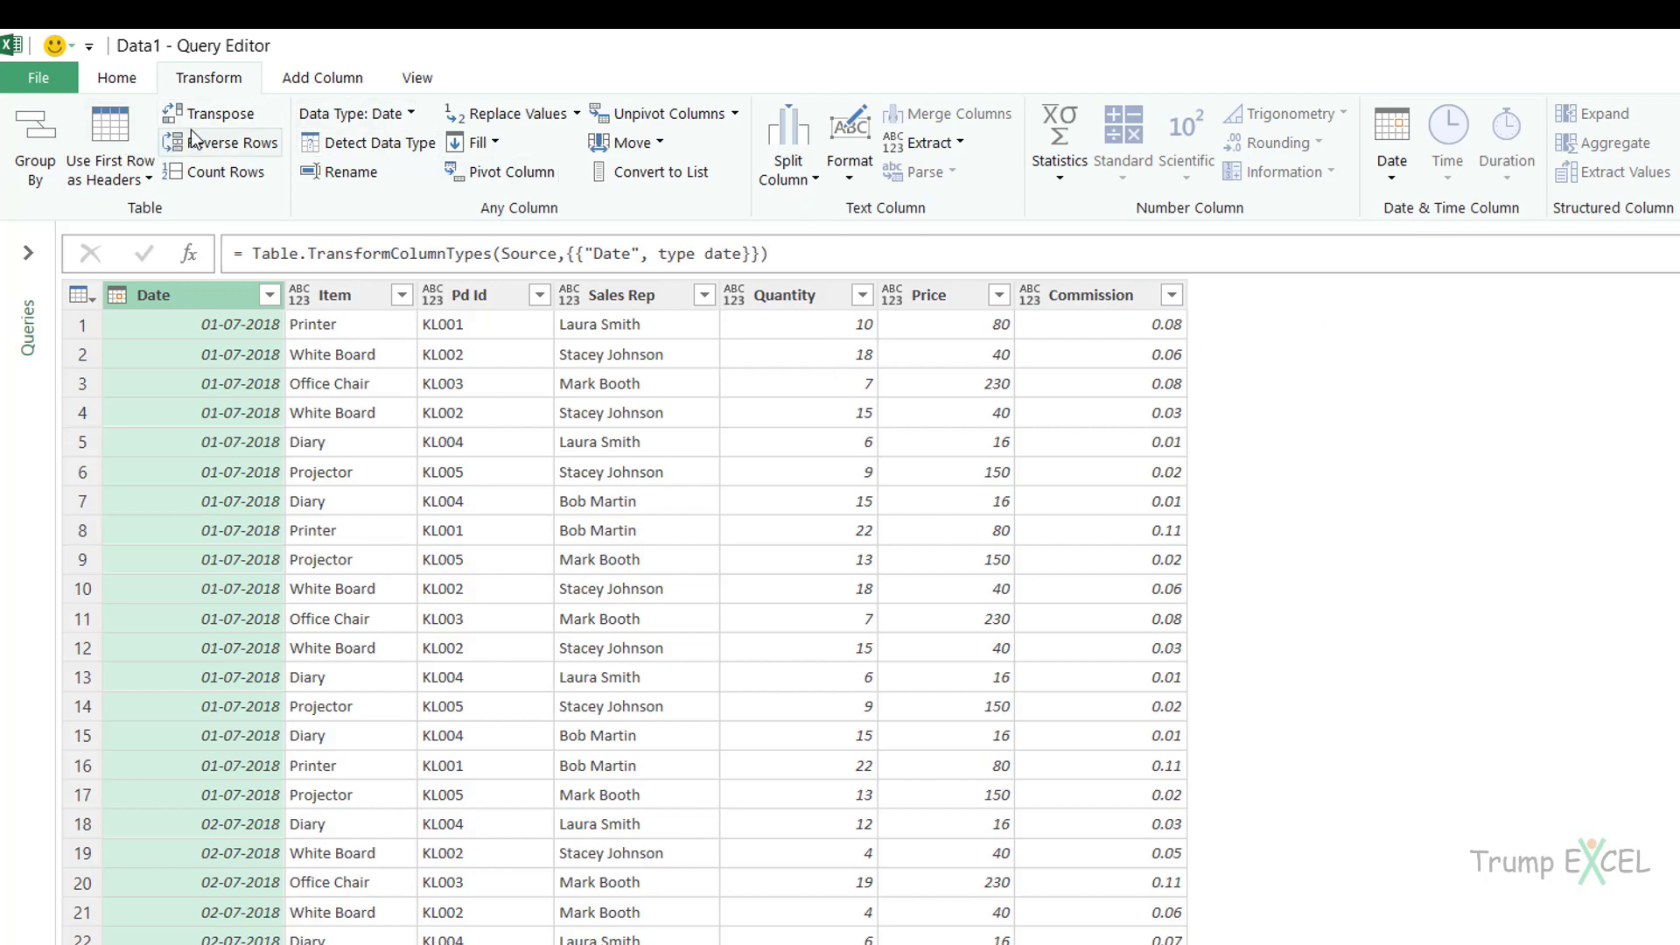
Start a custom column named ConverttoText and begin its formula with Text.From.
{"action": "left_click", "coordinate": [272, 85]}
{"action": "left_click", "coordinate": [131, 133]}
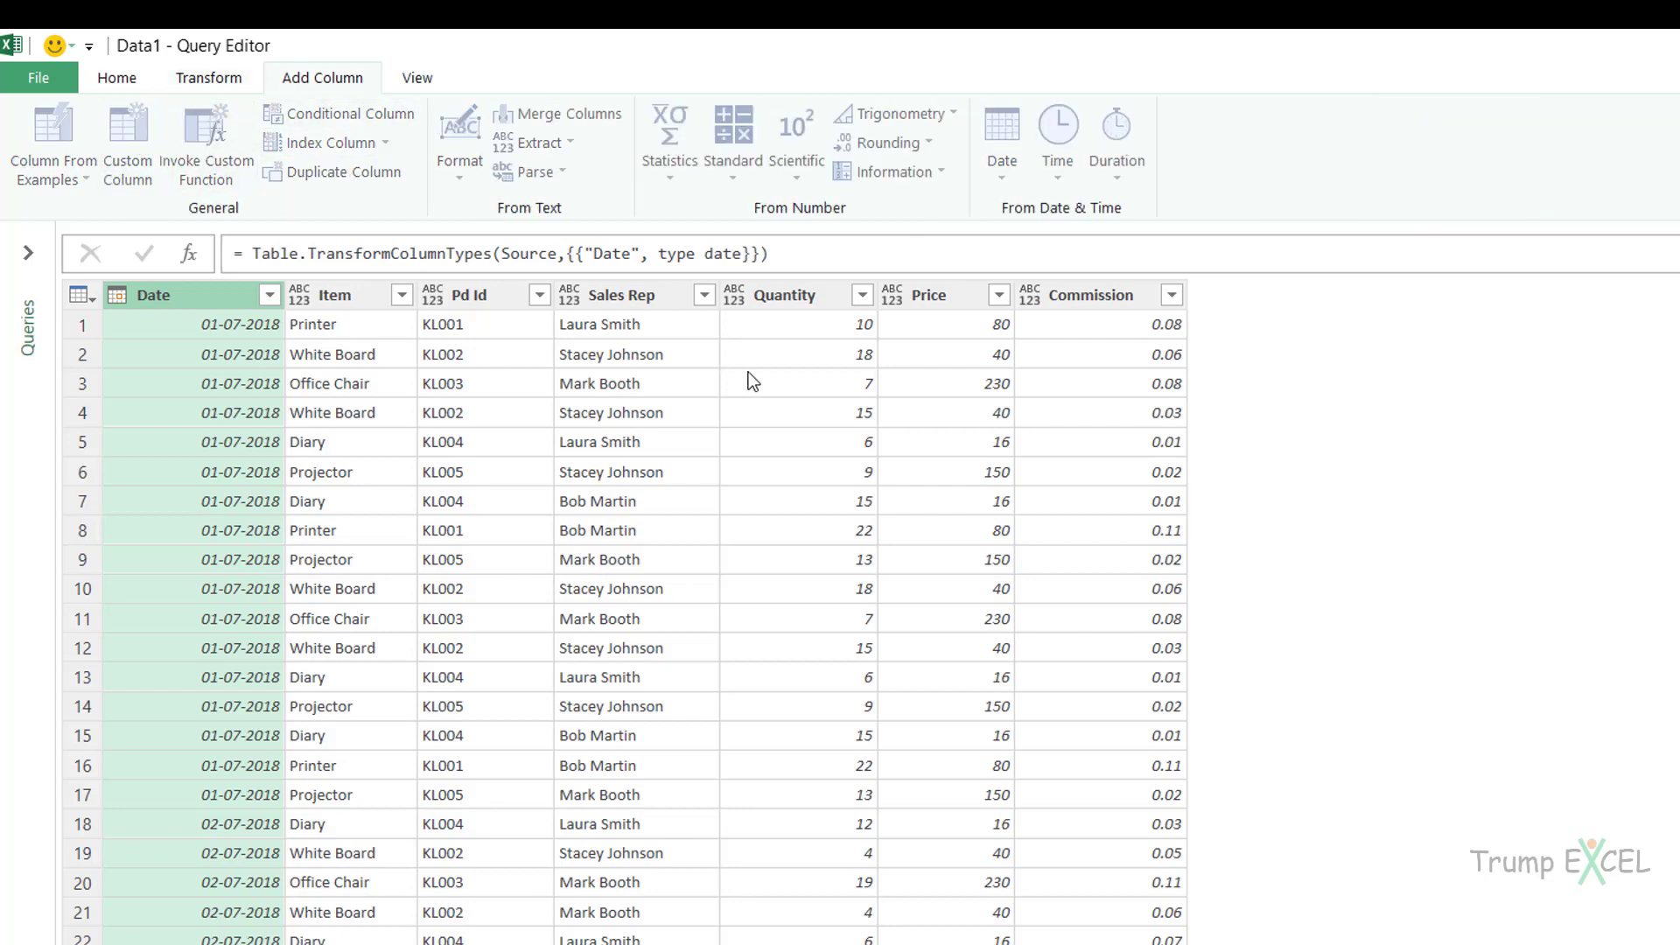
{"action": "double_click", "coordinate": [848, 449]}
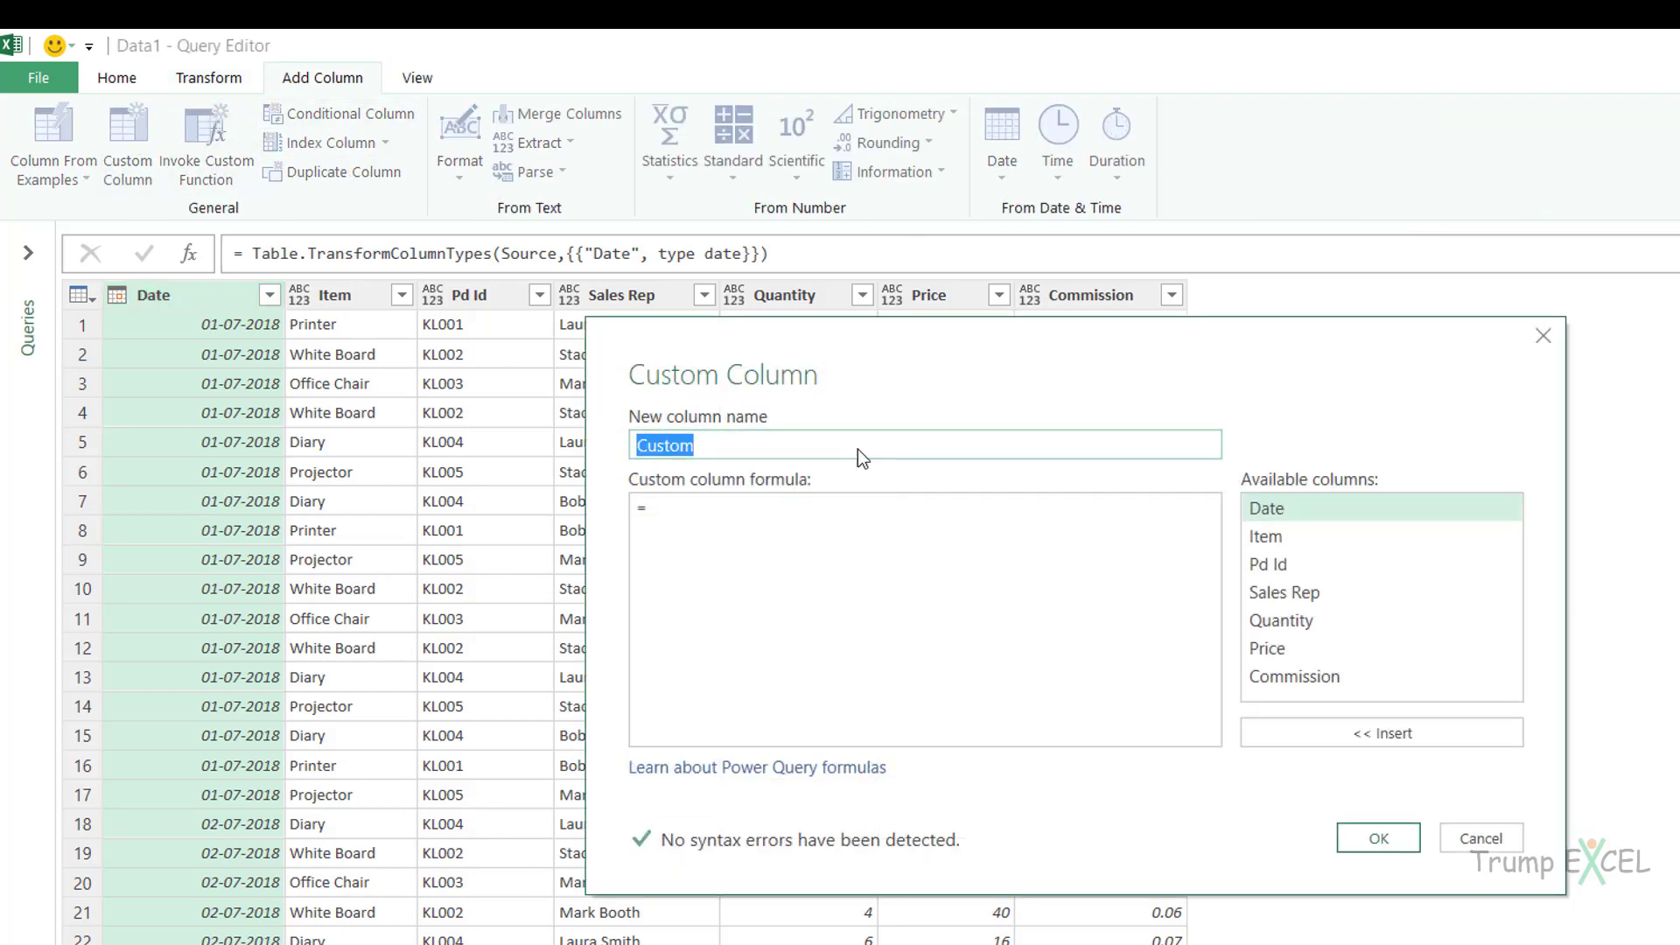
{"action": "type", "text": "ConverttoText"}
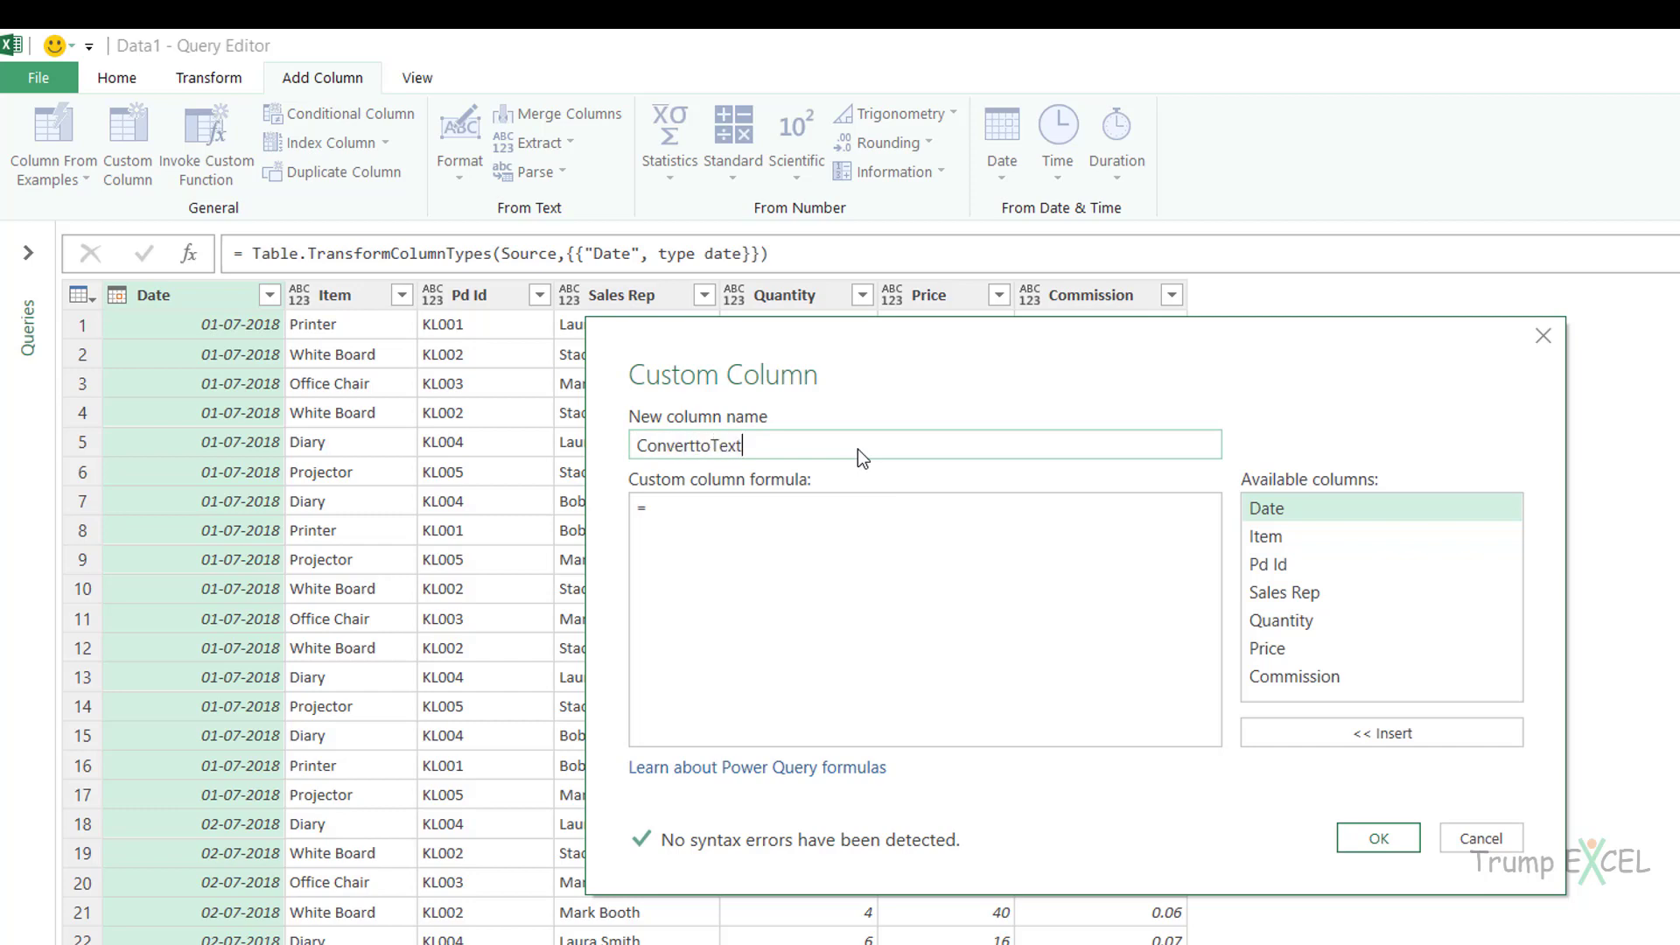
{"action": "left_click", "coordinate": [830, 533]}
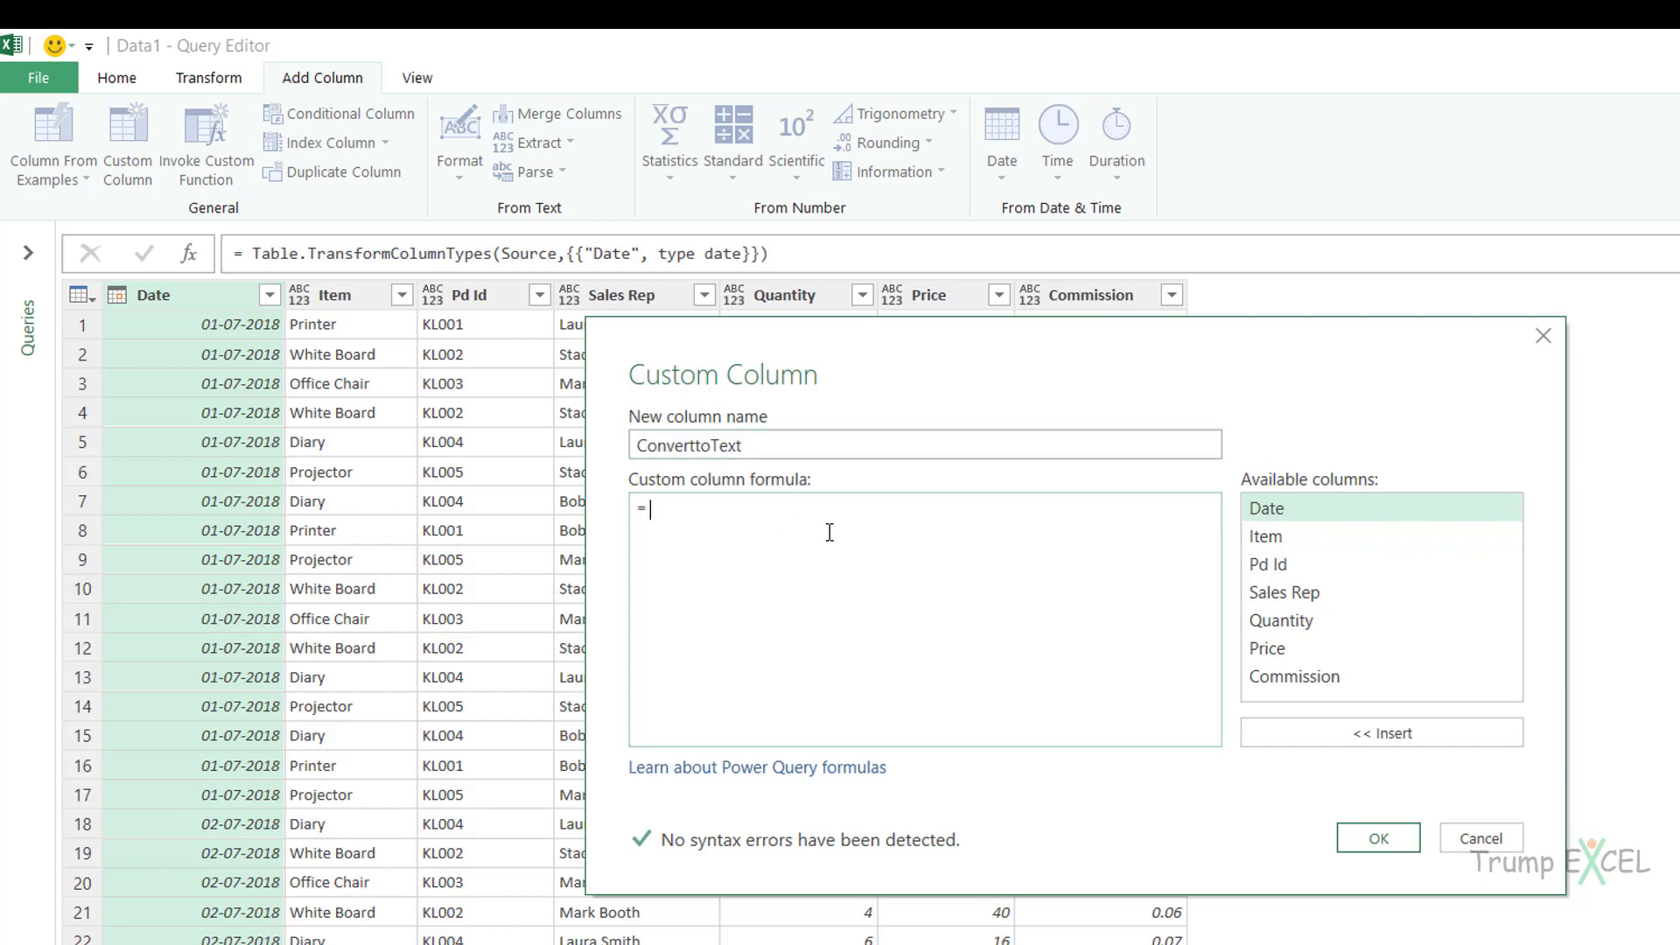
{"action": "type", "text": "Text.From"}
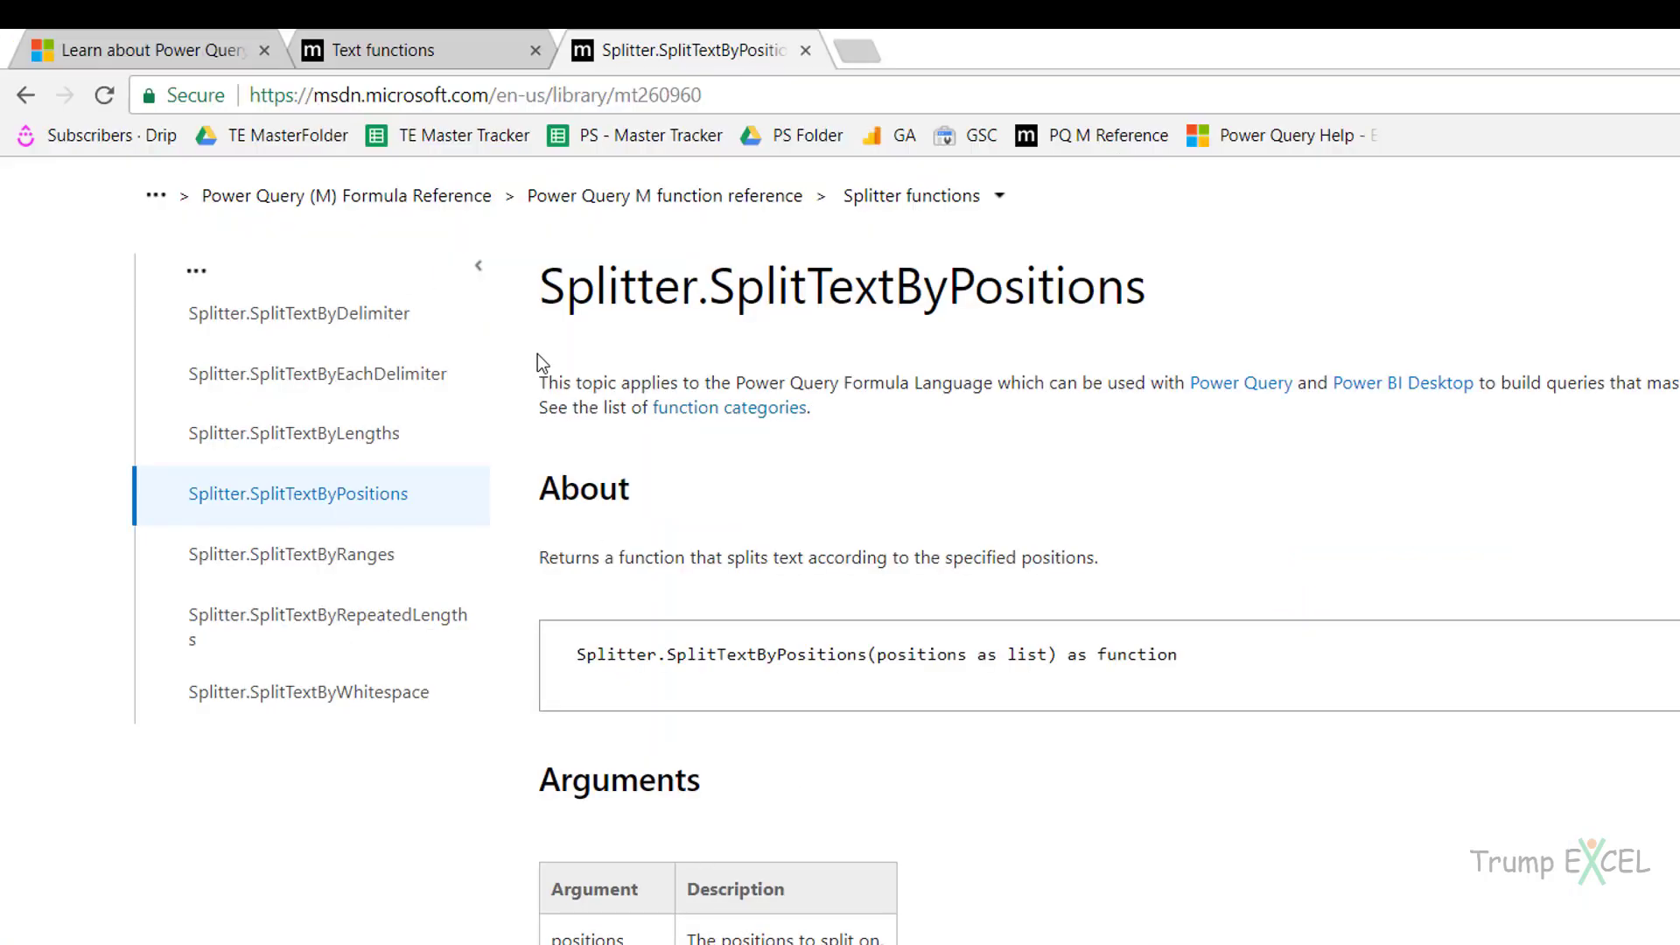
Switch to the browser, look up Text.From among the Text functions of the M function reference, and return to the Query Editor.
{"action": "scroll", "coordinate": [537, 353], "scroll_direction": "up", "scroll_amount": 2}
{"action": "left_click", "coordinate": [619, 343]}
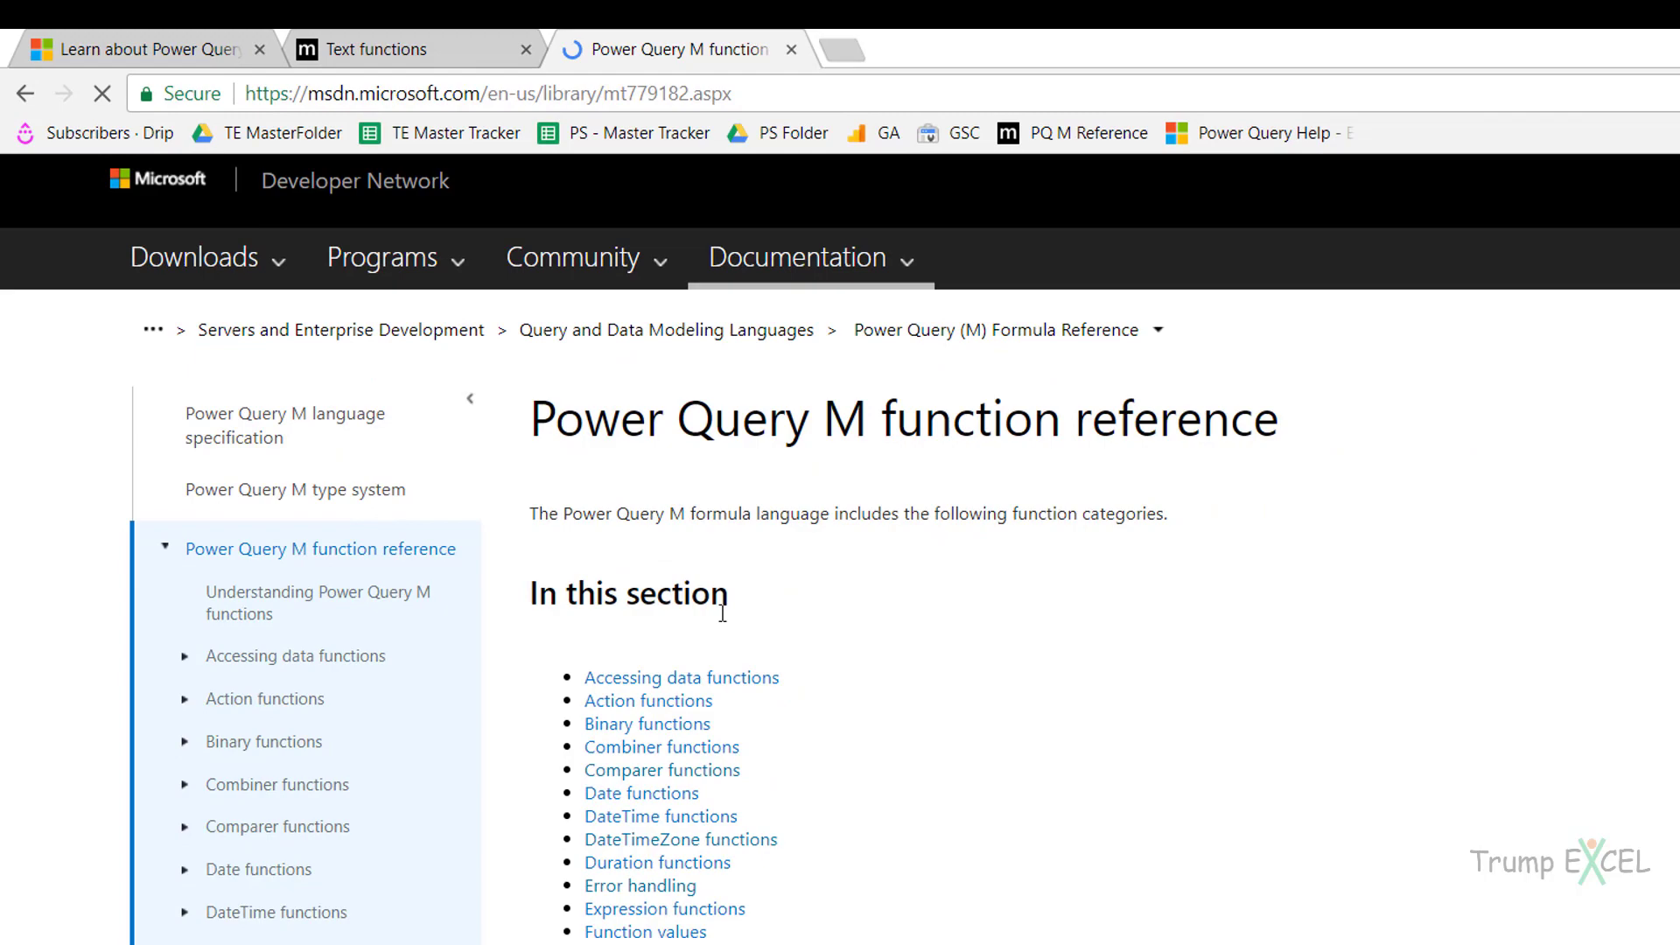
{"action": "scroll", "coordinate": [775, 645], "scroll_direction": "down", "scroll_amount": 2}
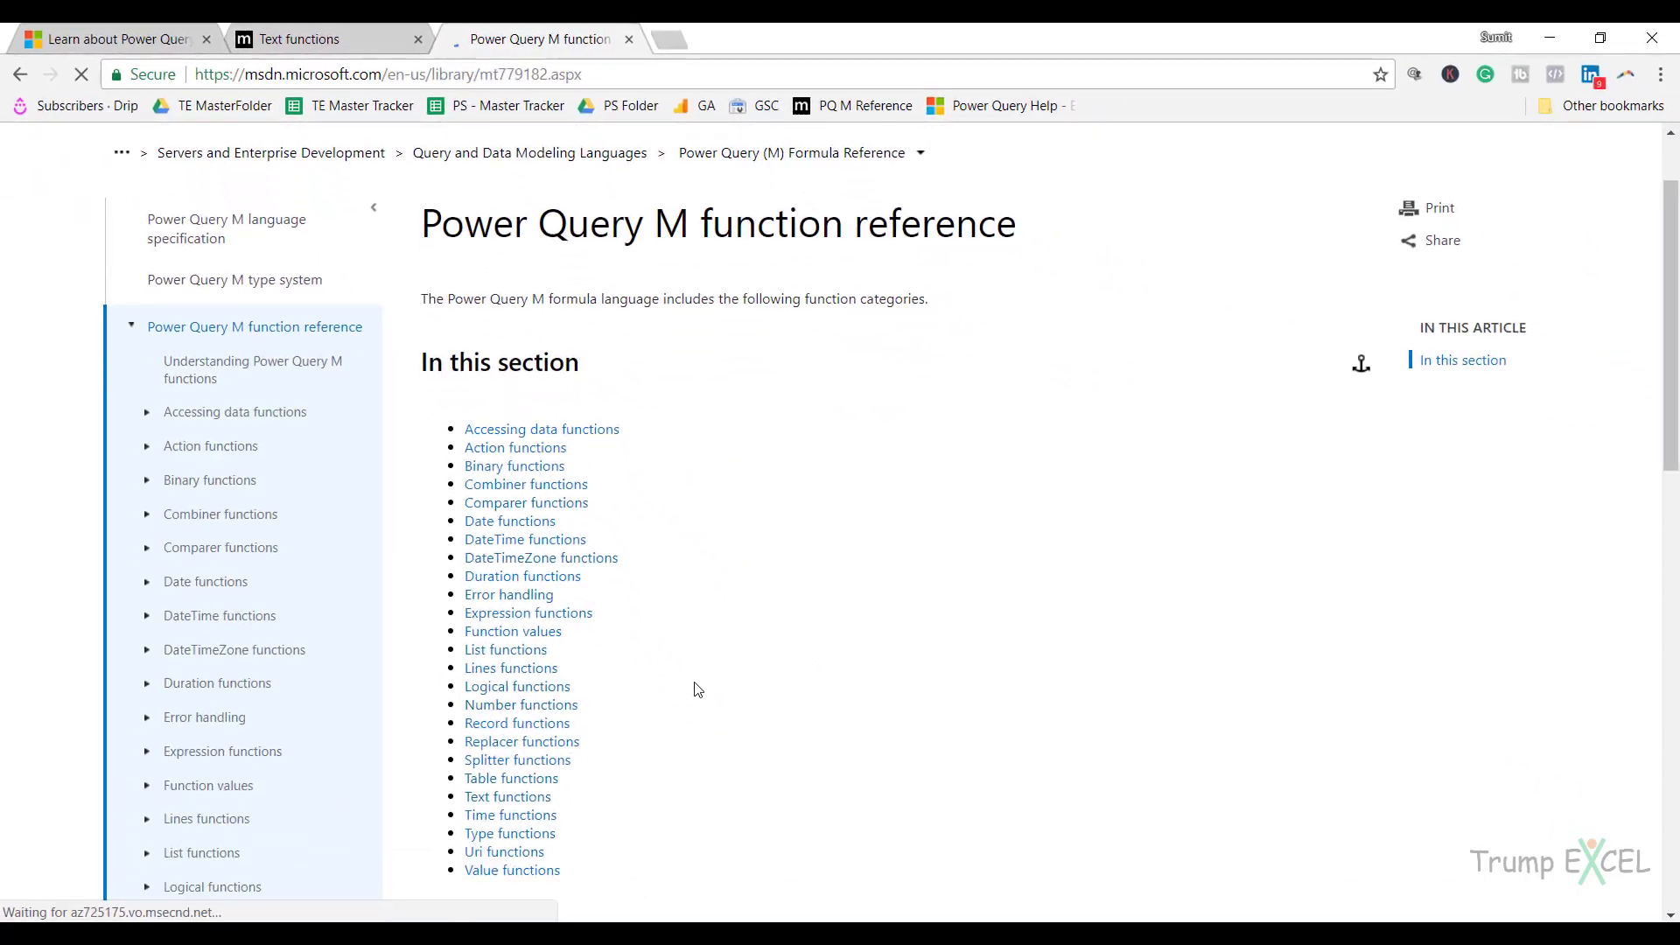
{"action": "left_click", "coordinate": [503, 796]}
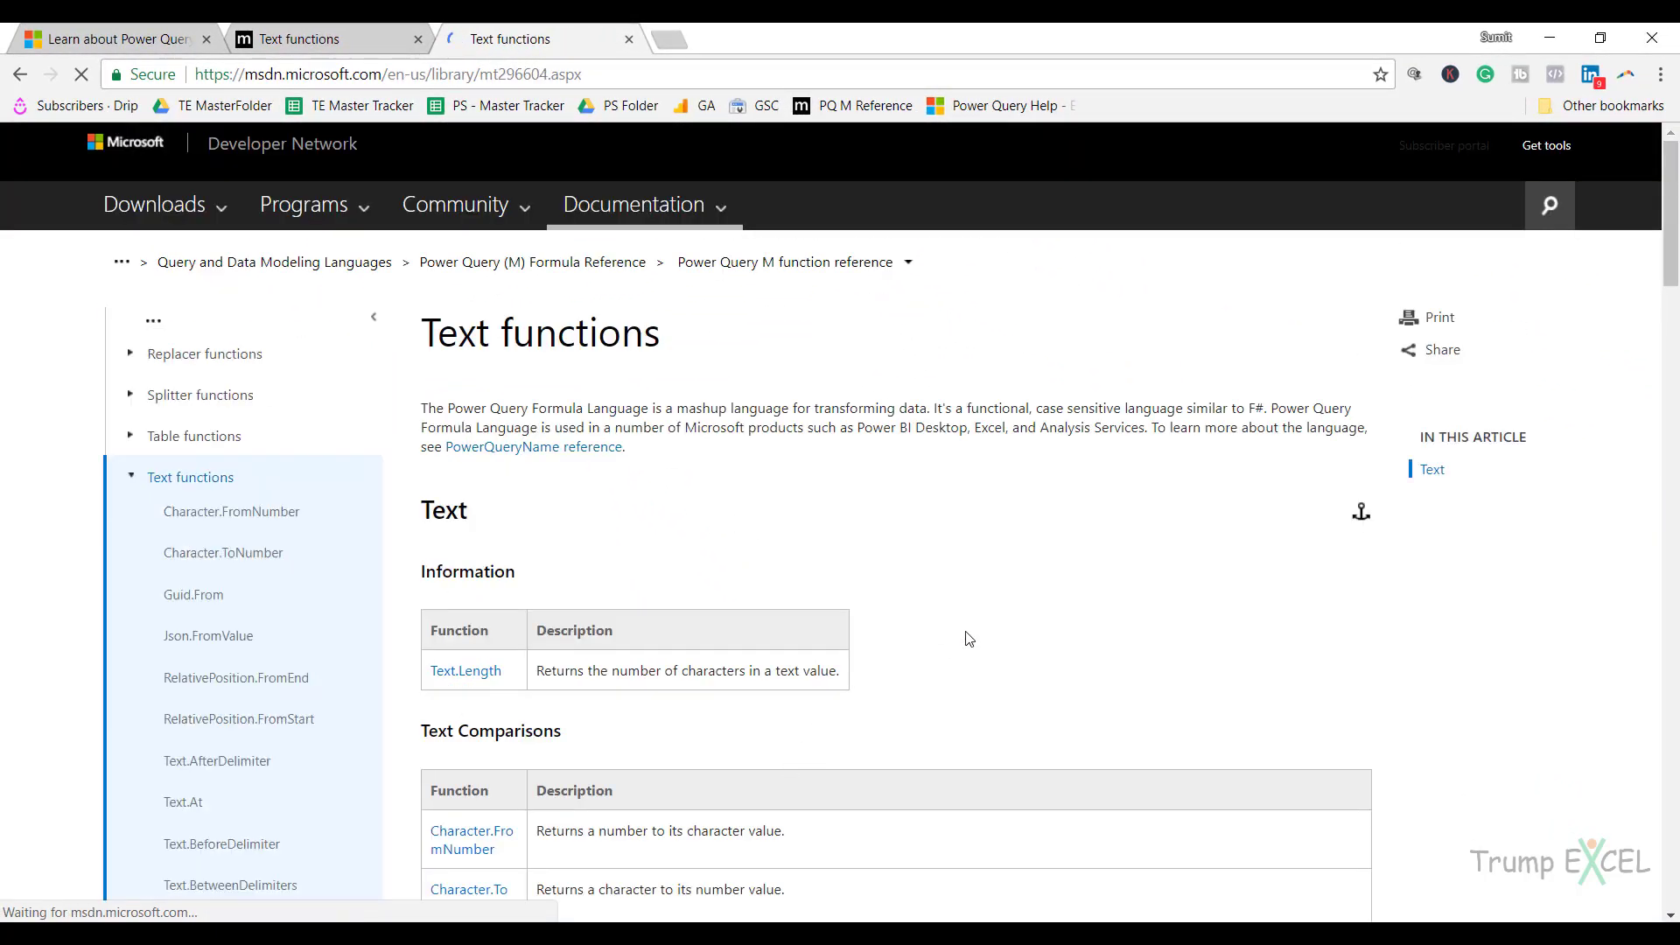
{"action": "scroll", "coordinate": [968, 638], "scroll_direction": "down", "scroll_amount": 3}
{"action": "scroll", "coordinate": [968, 638], "scroll_direction": "down", "scroll_amount": 2}
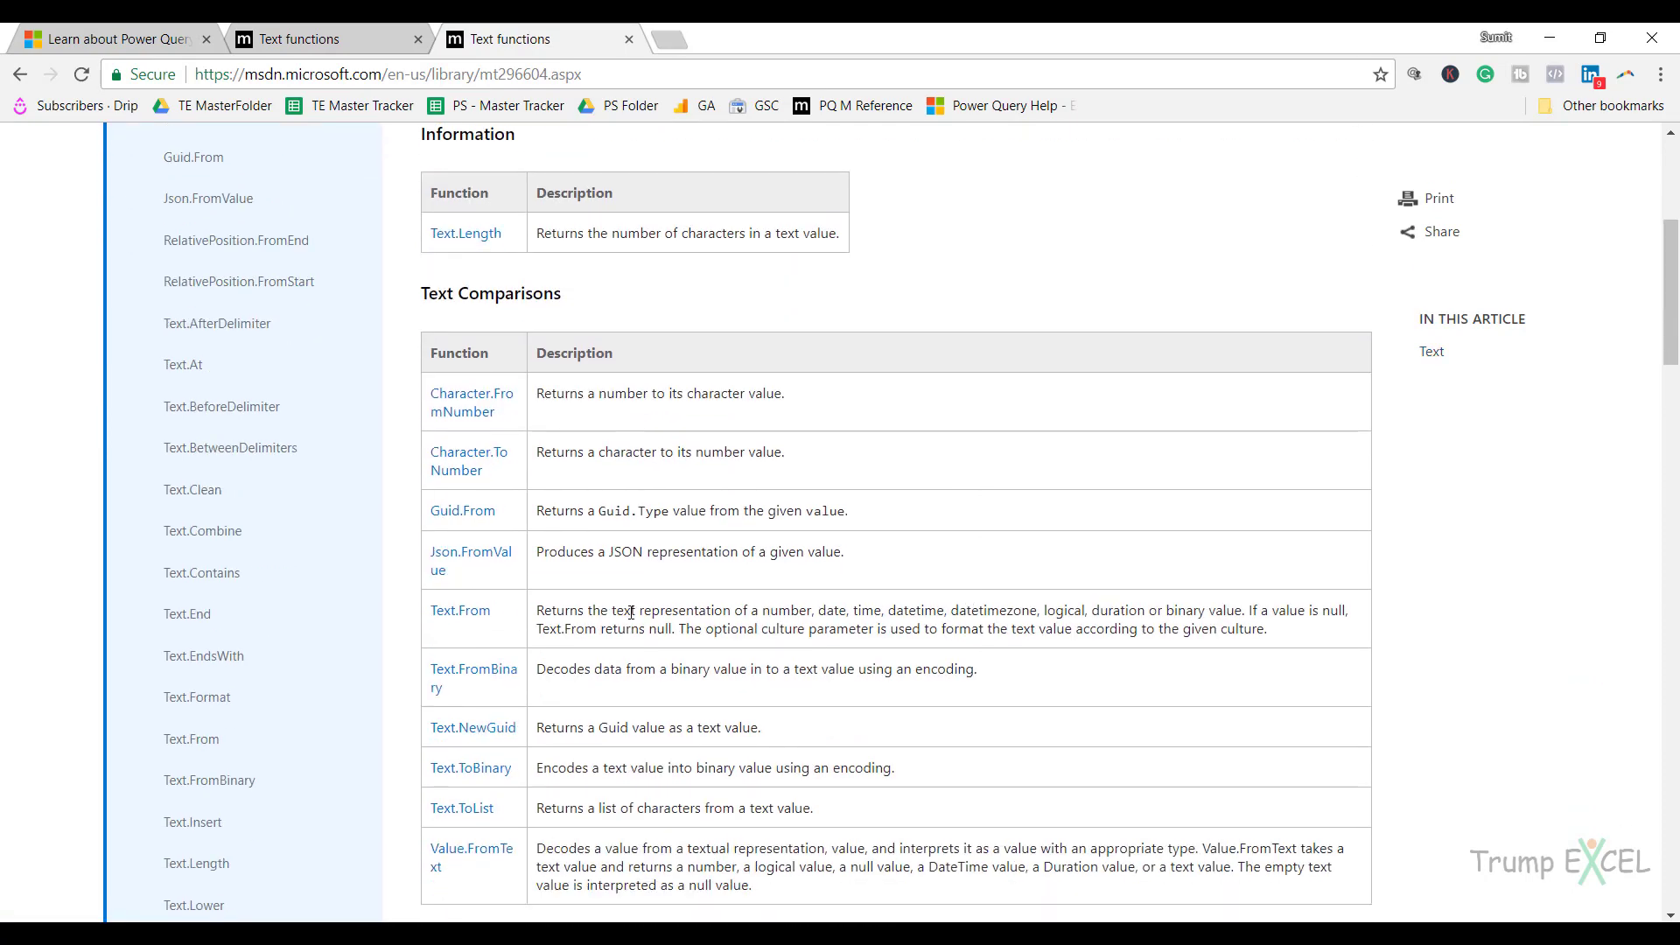
{"action": "left_click", "coordinate": [469, 621]}
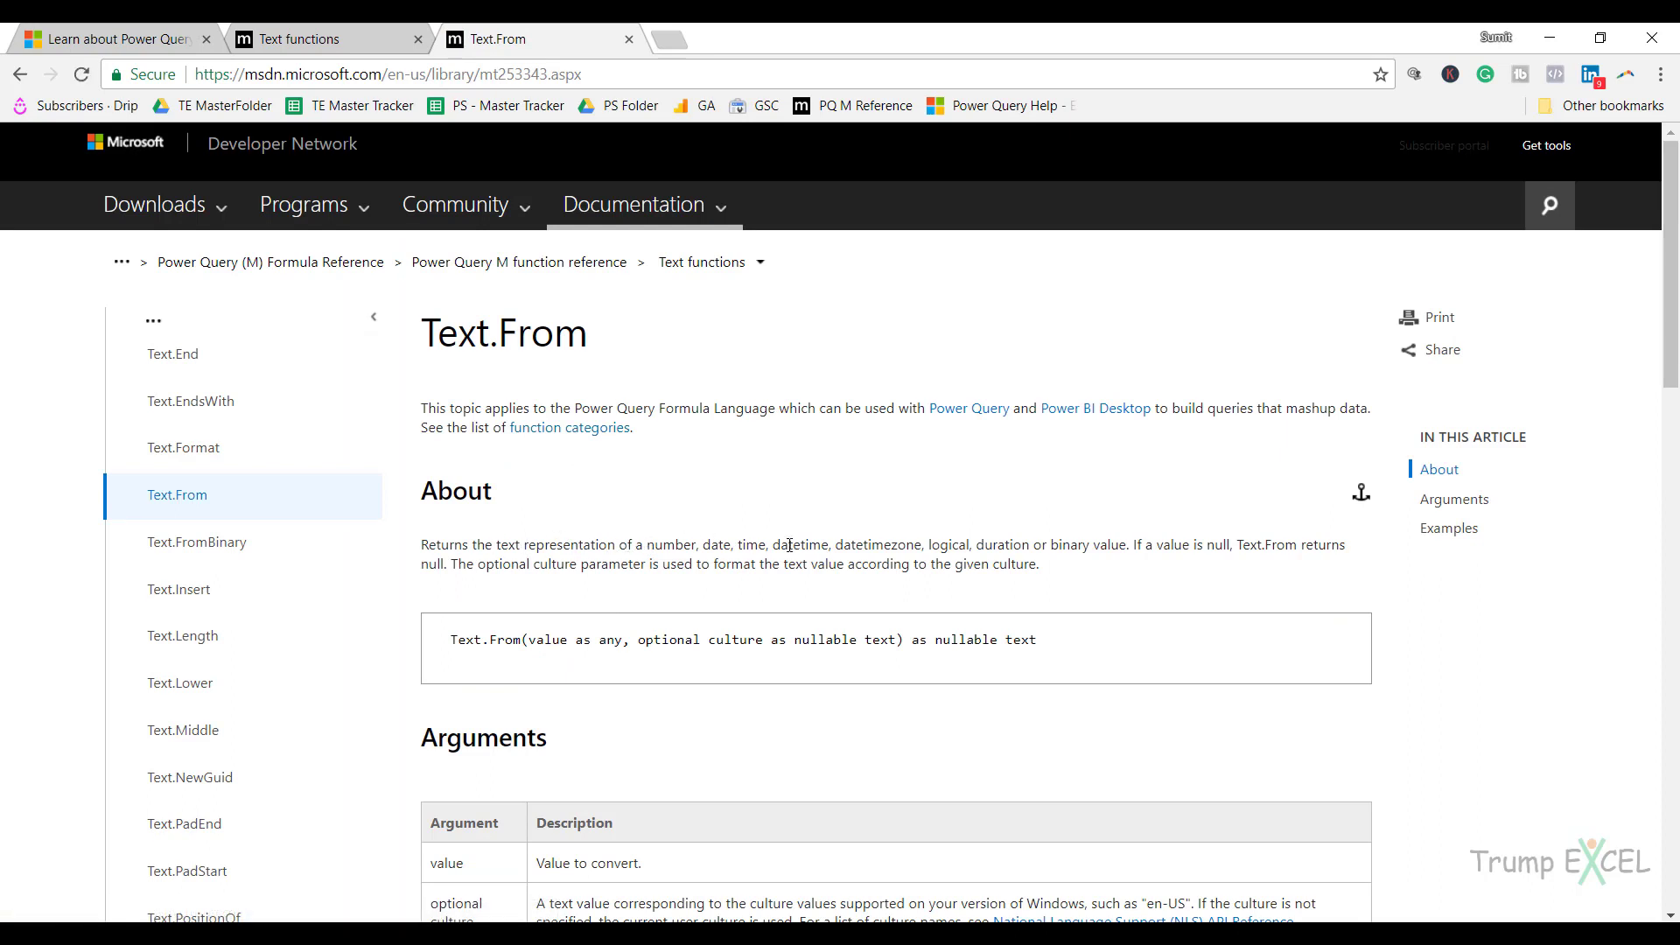
{"action": "scroll", "coordinate": [790, 545], "scroll_direction": "down", "scroll_amount": 1}
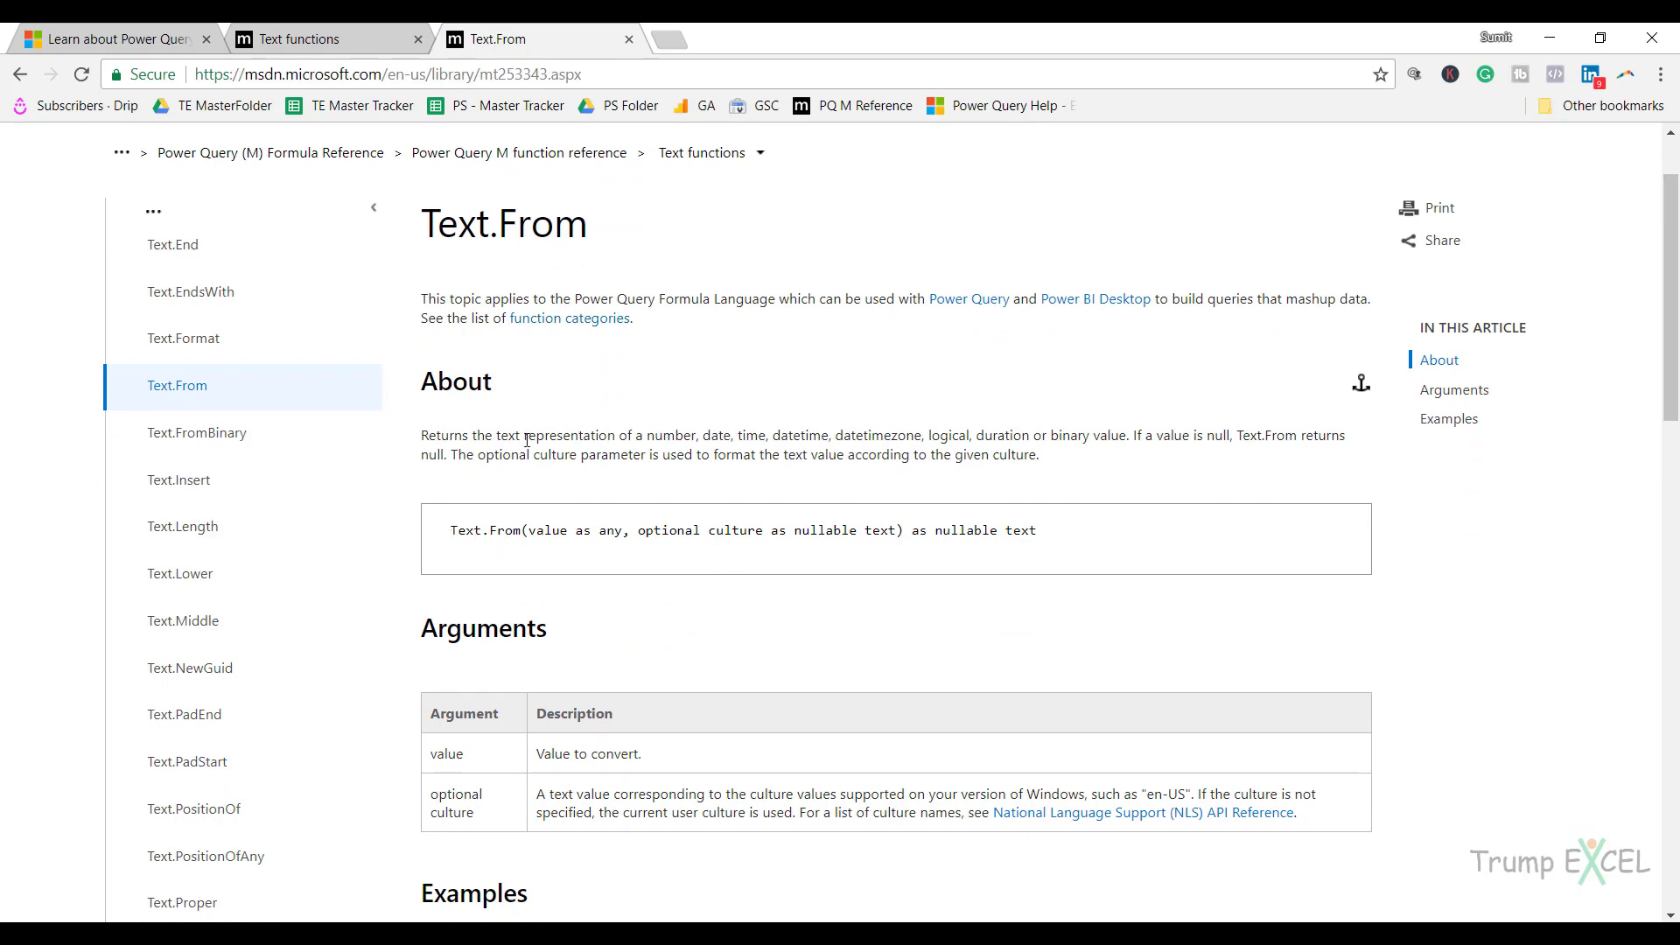
{"action": "key", "text": "alt+Tab"}
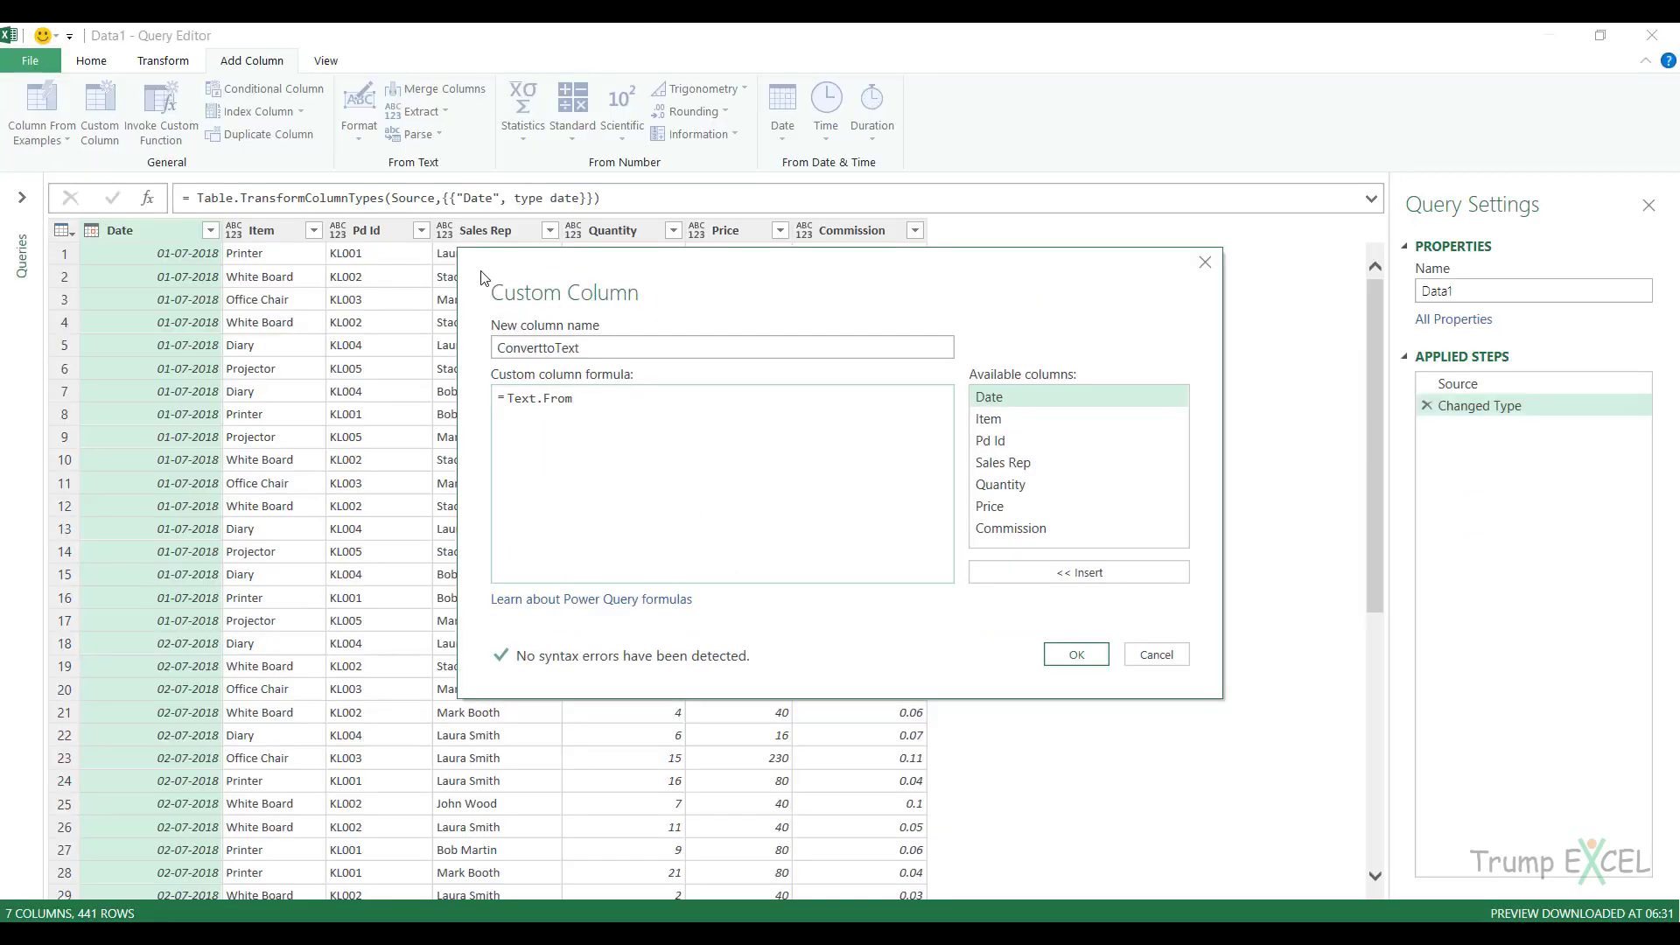
Complete the custom column formula as Text.From([Date]) and add the column to the query.
{"action": "left_click", "coordinate": [581, 397]}
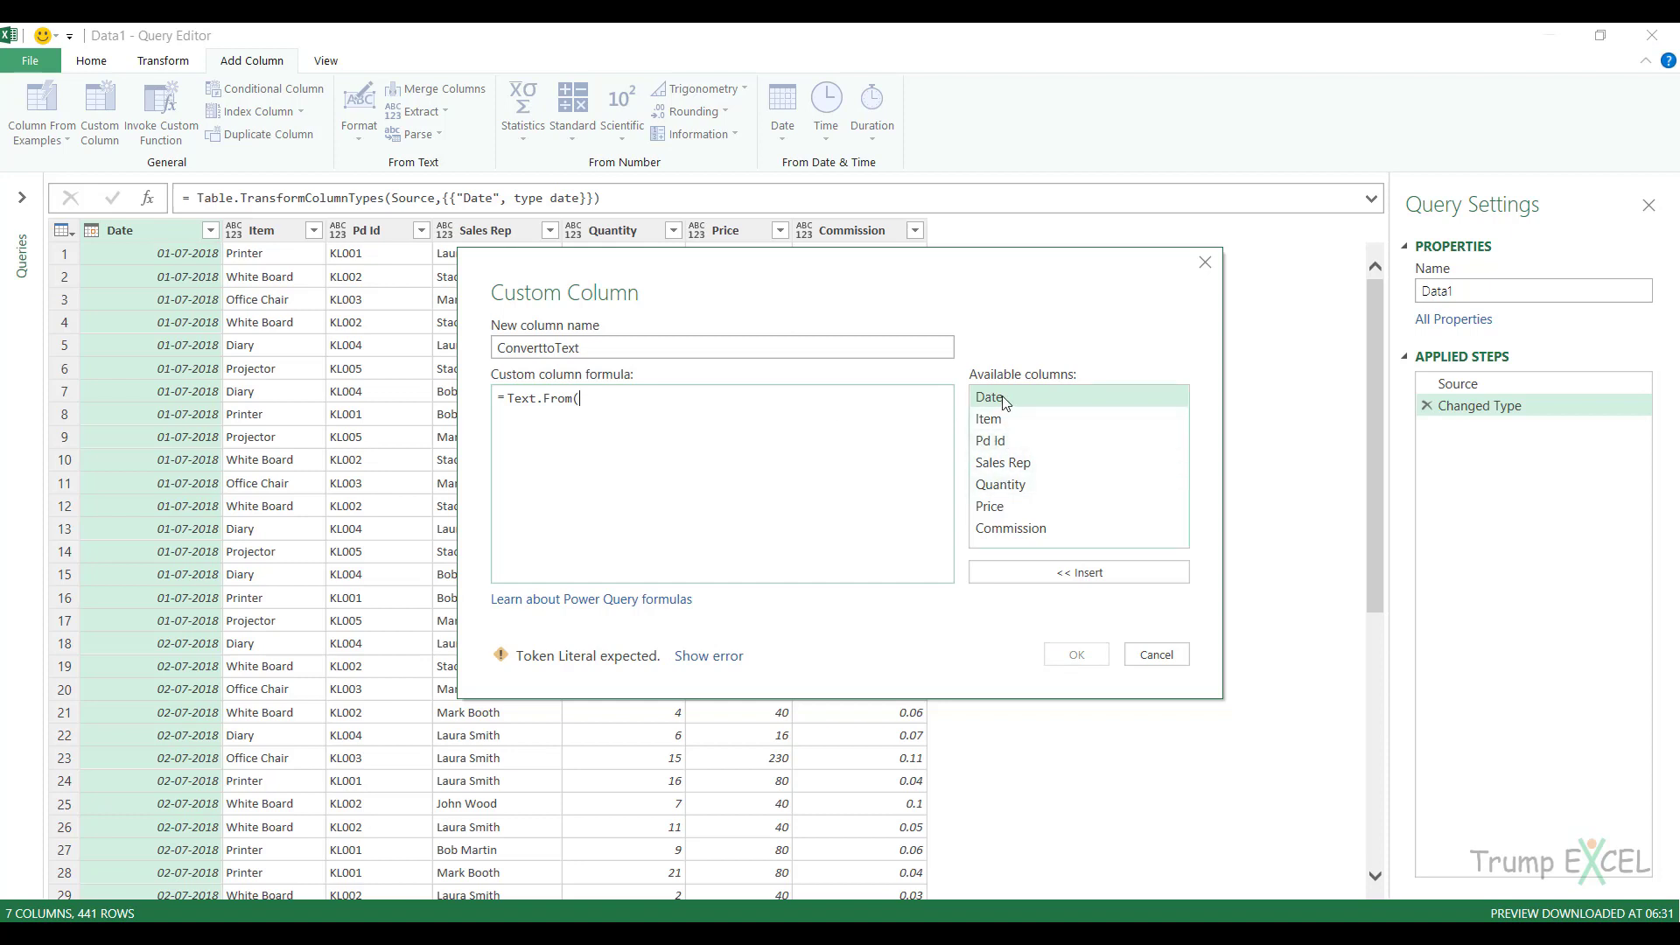
{"action": "double_click", "coordinate": [1004, 402]}
{"action": "type", "text": ")"}
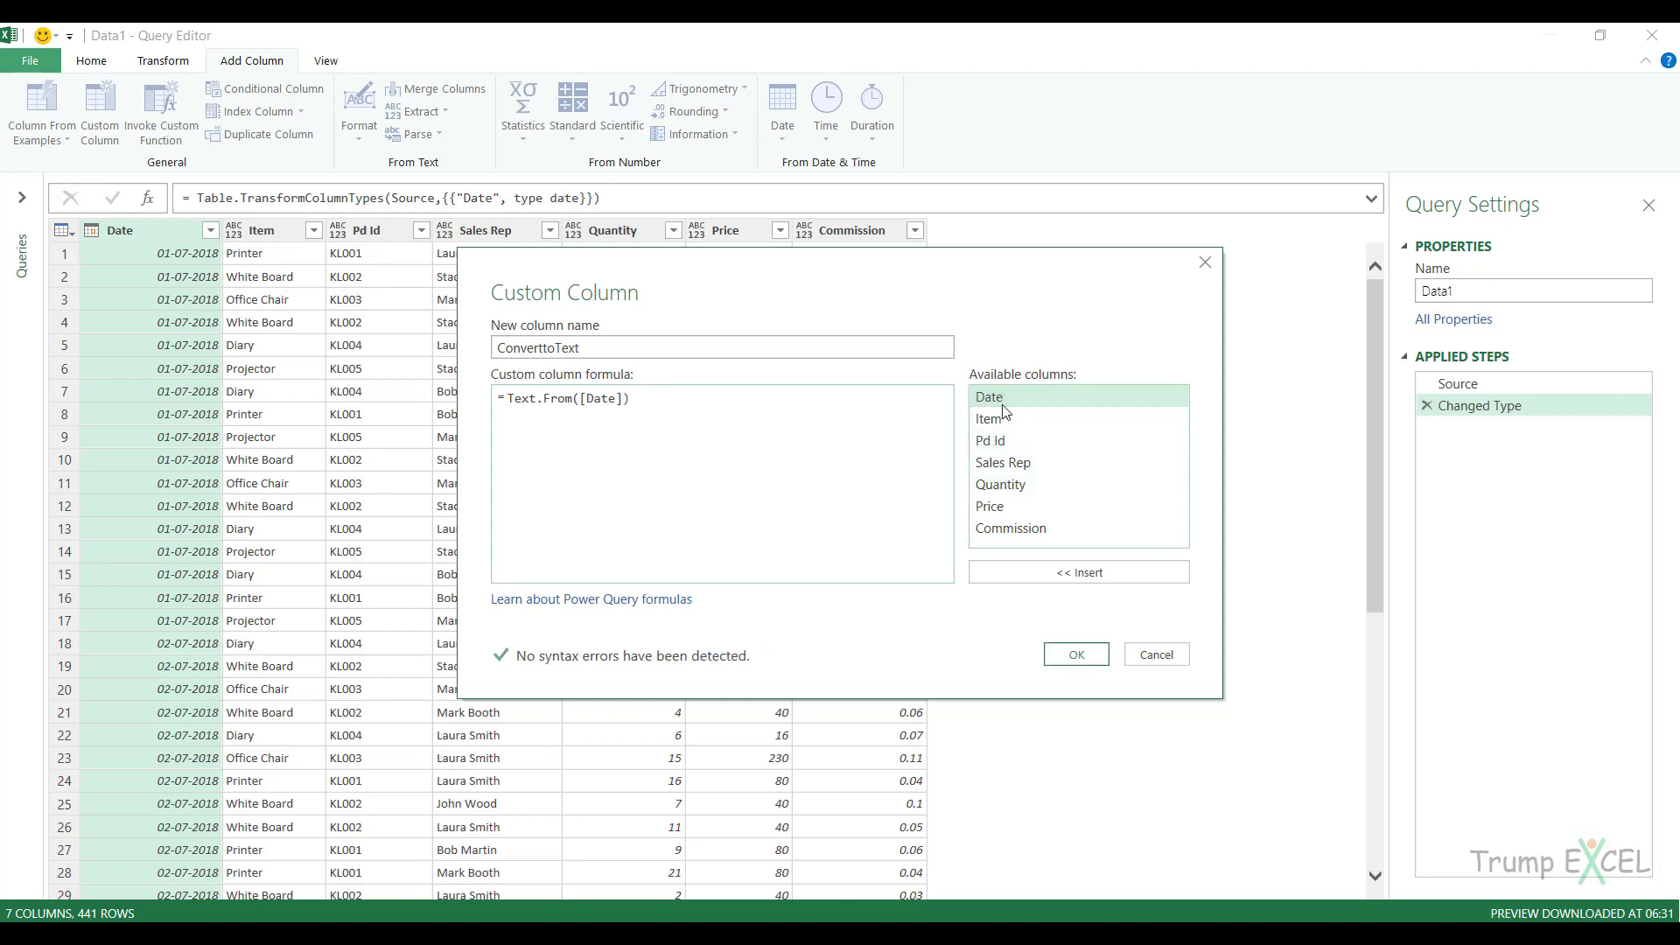
{"action": "left_click", "coordinate": [1073, 656]}
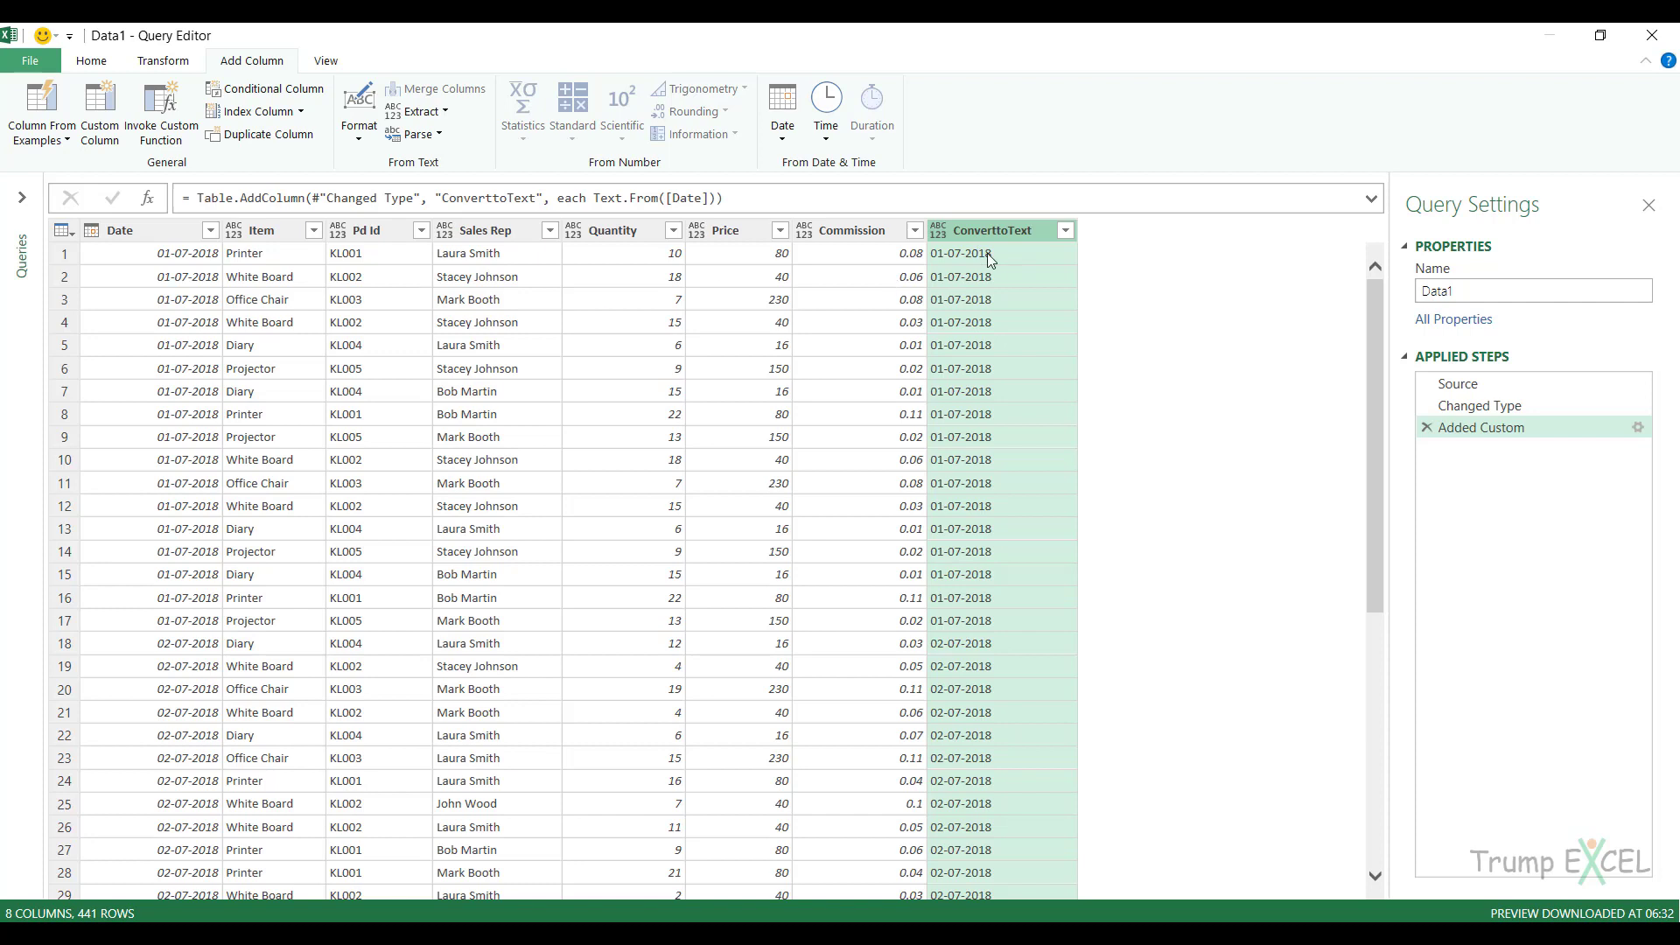
Edit the Added Custom step so the ConverttoText formula is Text.From([Date])&[Sales Rep].
{"action": "left_click", "coordinate": [1638, 427]}
{"action": "left_click", "coordinate": [744, 409]}
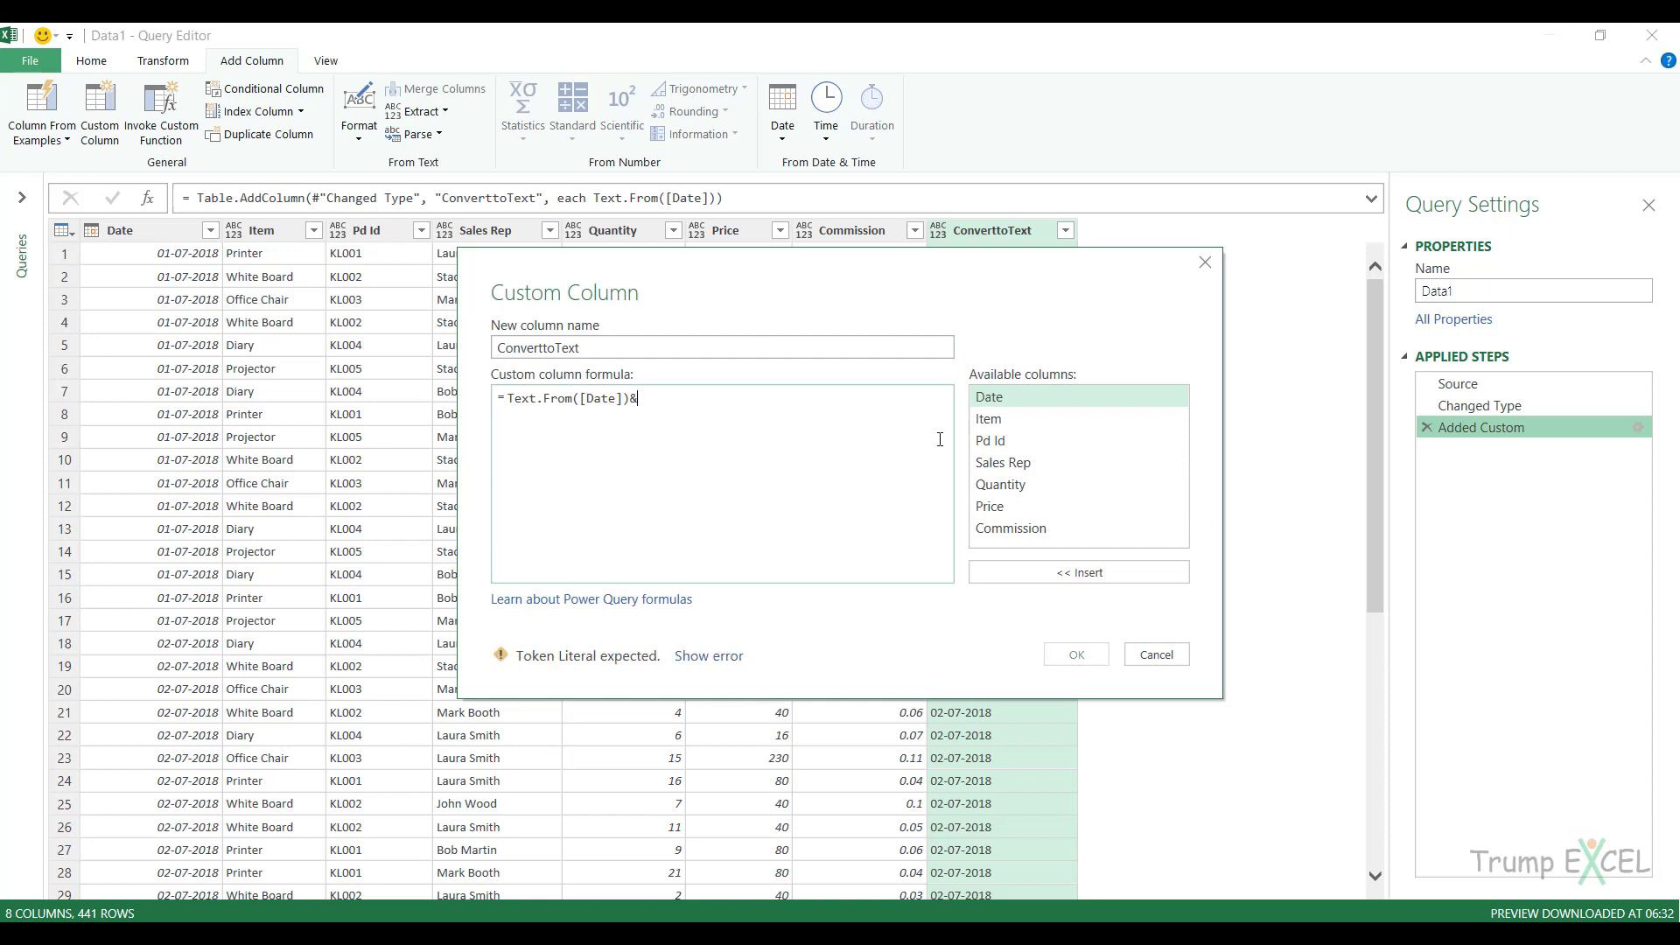
{"action": "double_click", "coordinate": [1003, 462]}
{"action": "left_click", "coordinate": [1076, 655]}
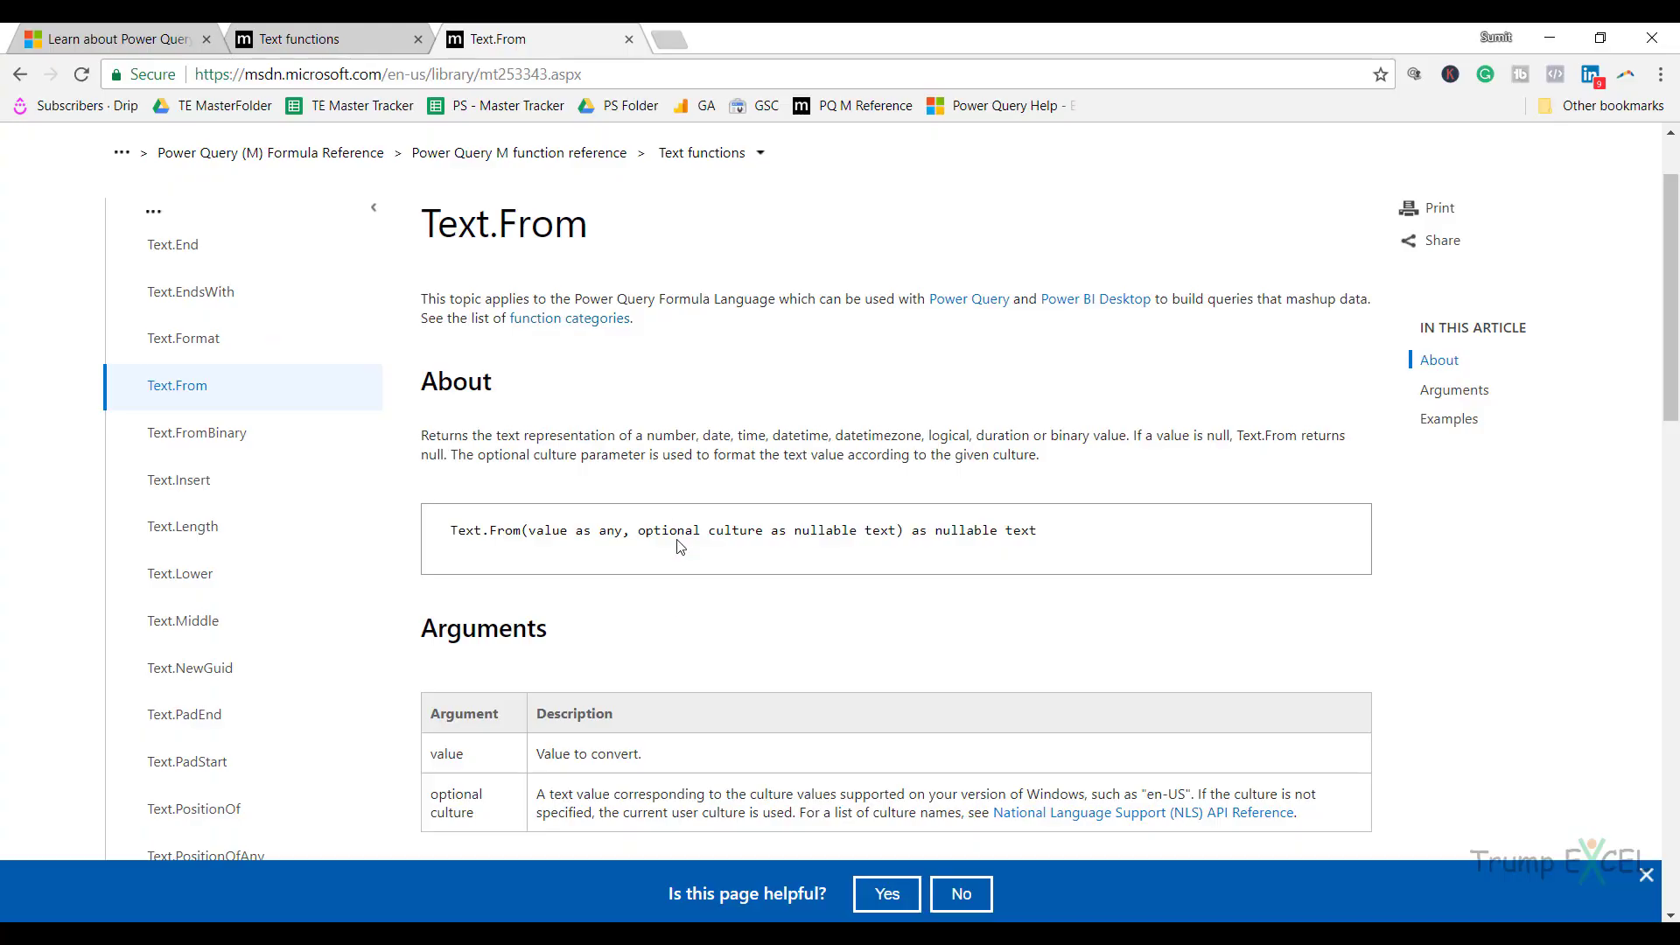
Review the function categories in the browser's M function reference and the text extraction options in the Query Editor.
{"action": "scroll", "coordinate": [674, 516], "scroll_direction": "up", "scroll_amount": 2}
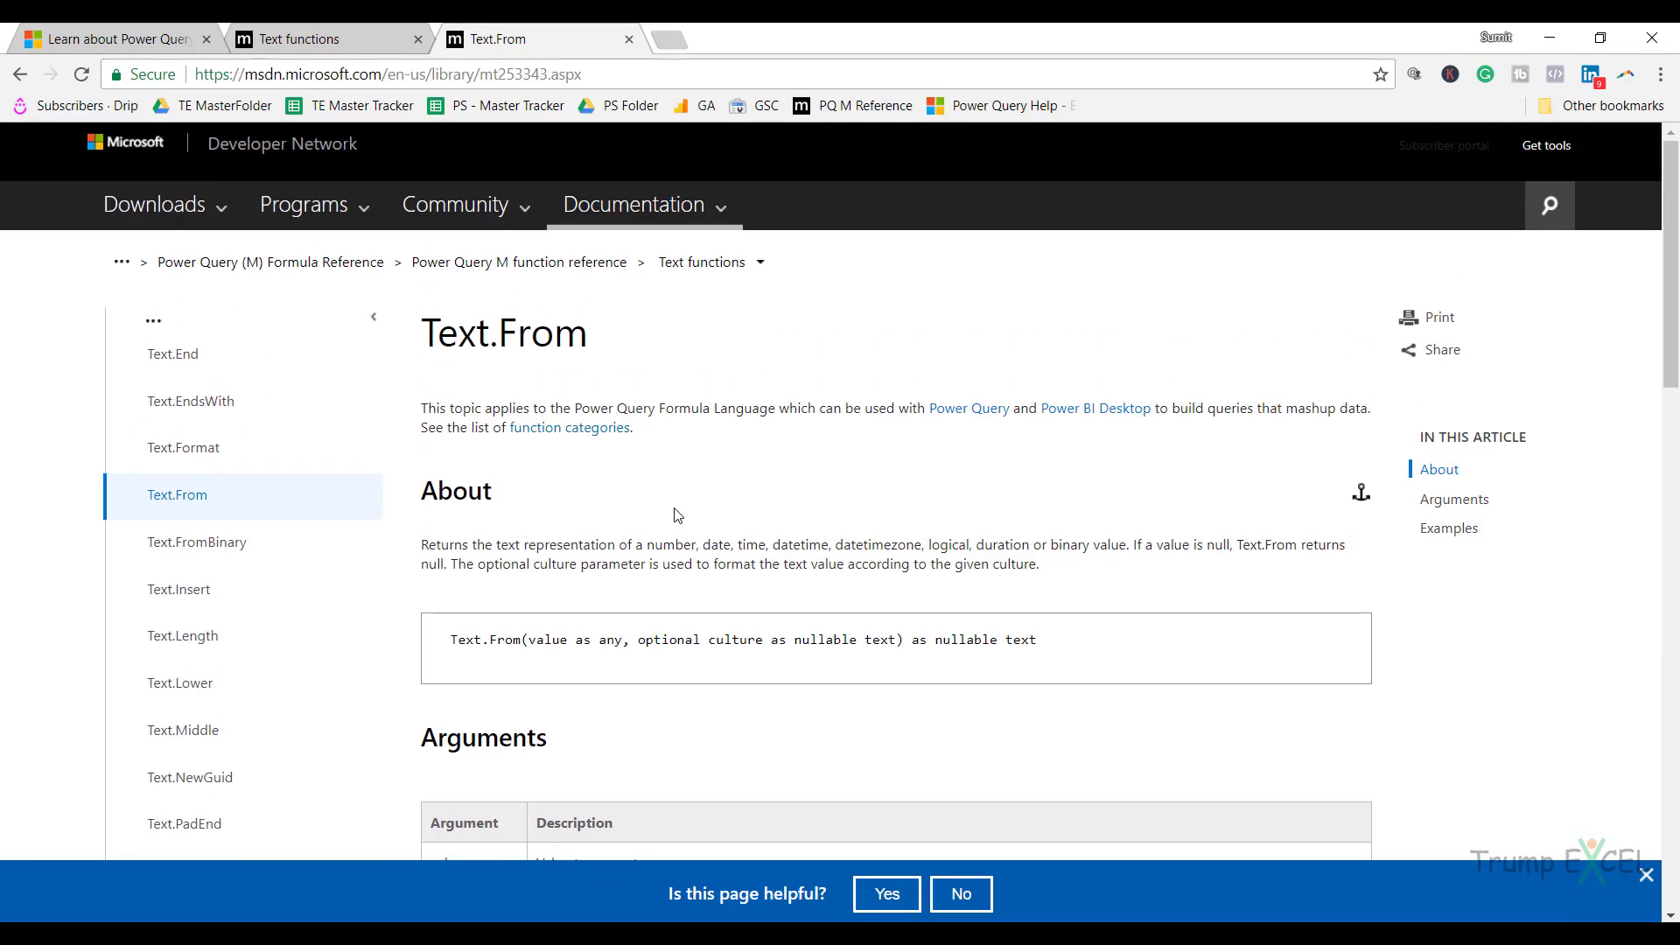
{"action": "left_click", "coordinate": [526, 264]}
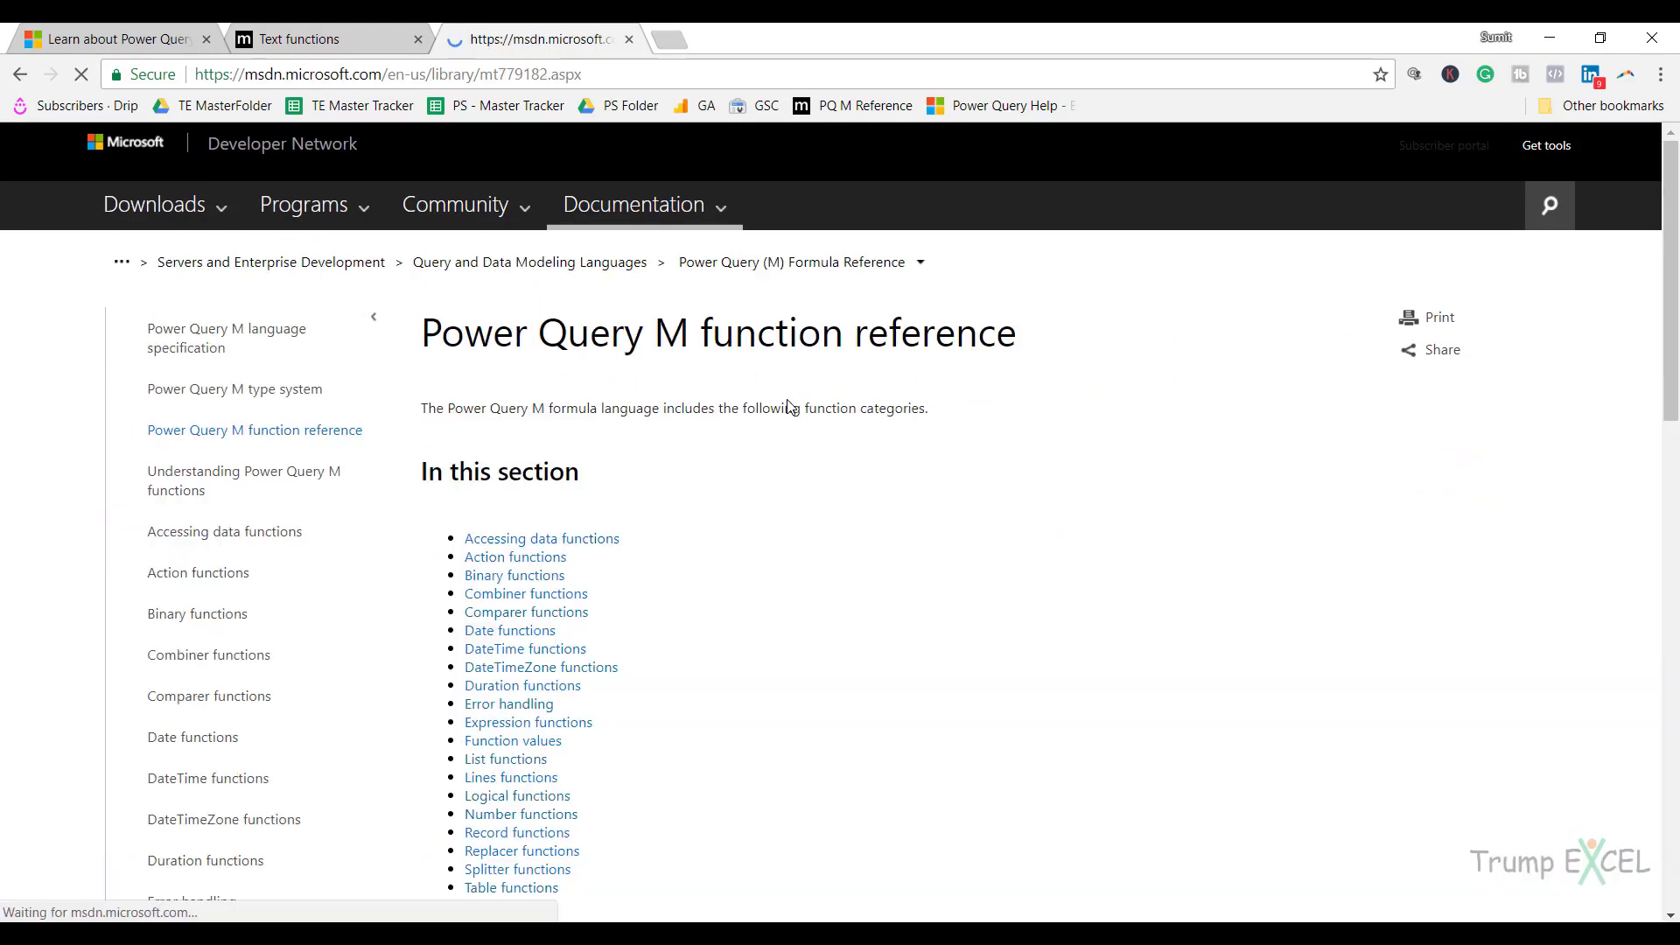
{"action": "scroll", "coordinate": [880, 492], "scroll_direction": "down", "scroll_amount": 1}
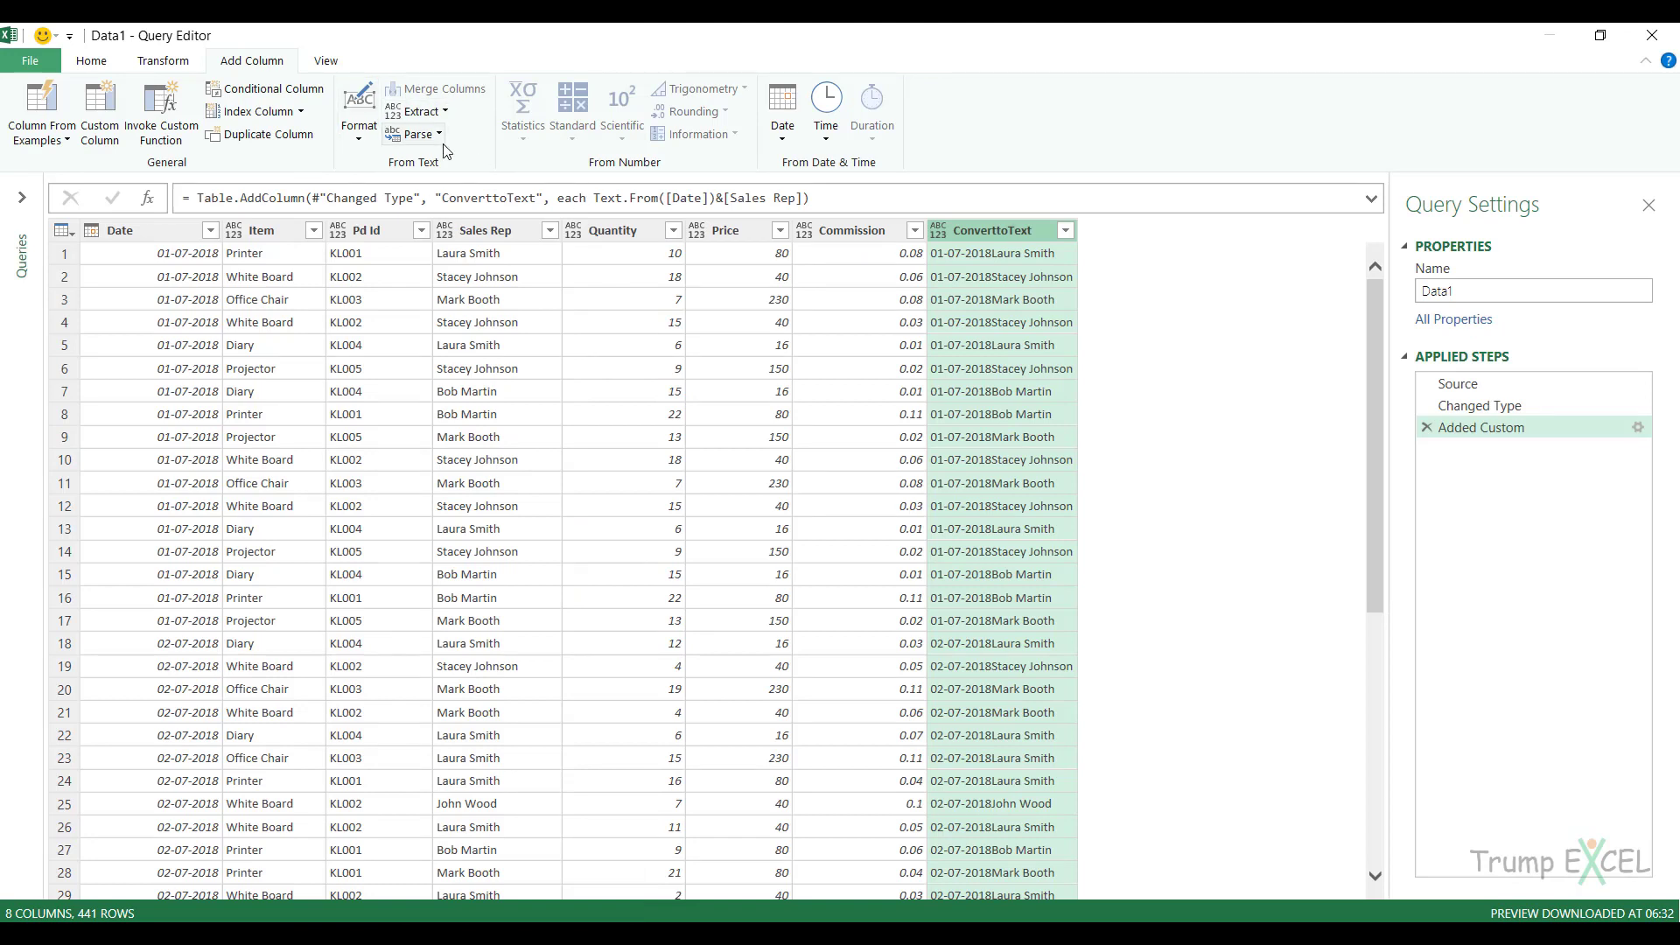
{"action": "left_click", "coordinate": [444, 115]}
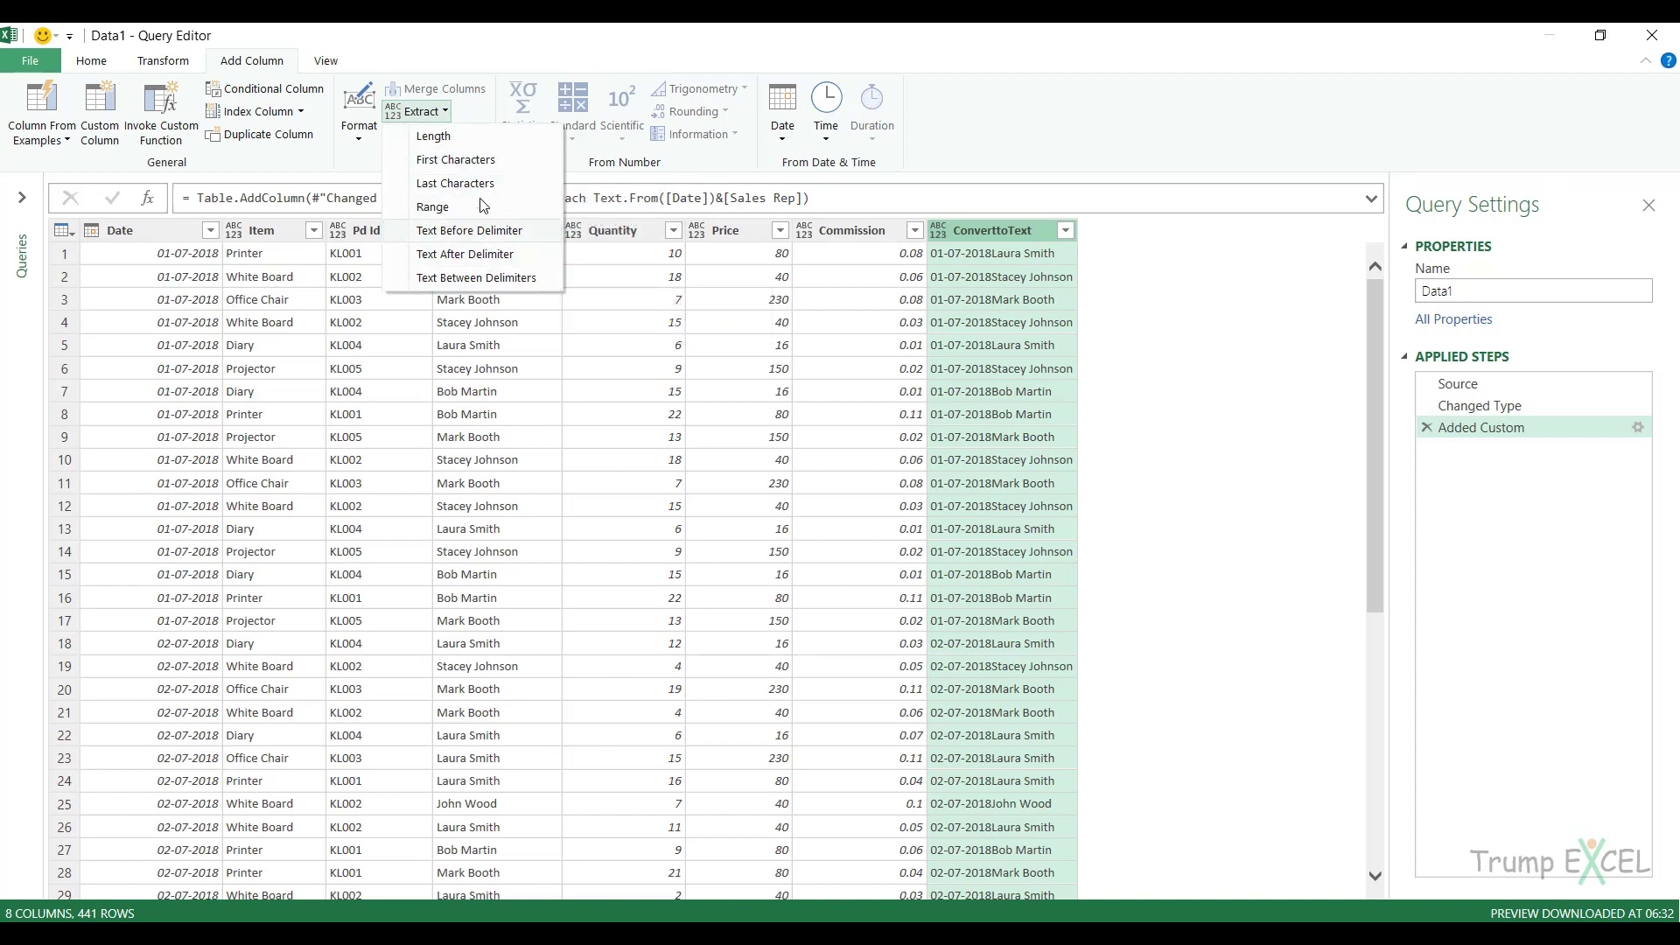
{"action": "left_click", "coordinate": [446, 115]}
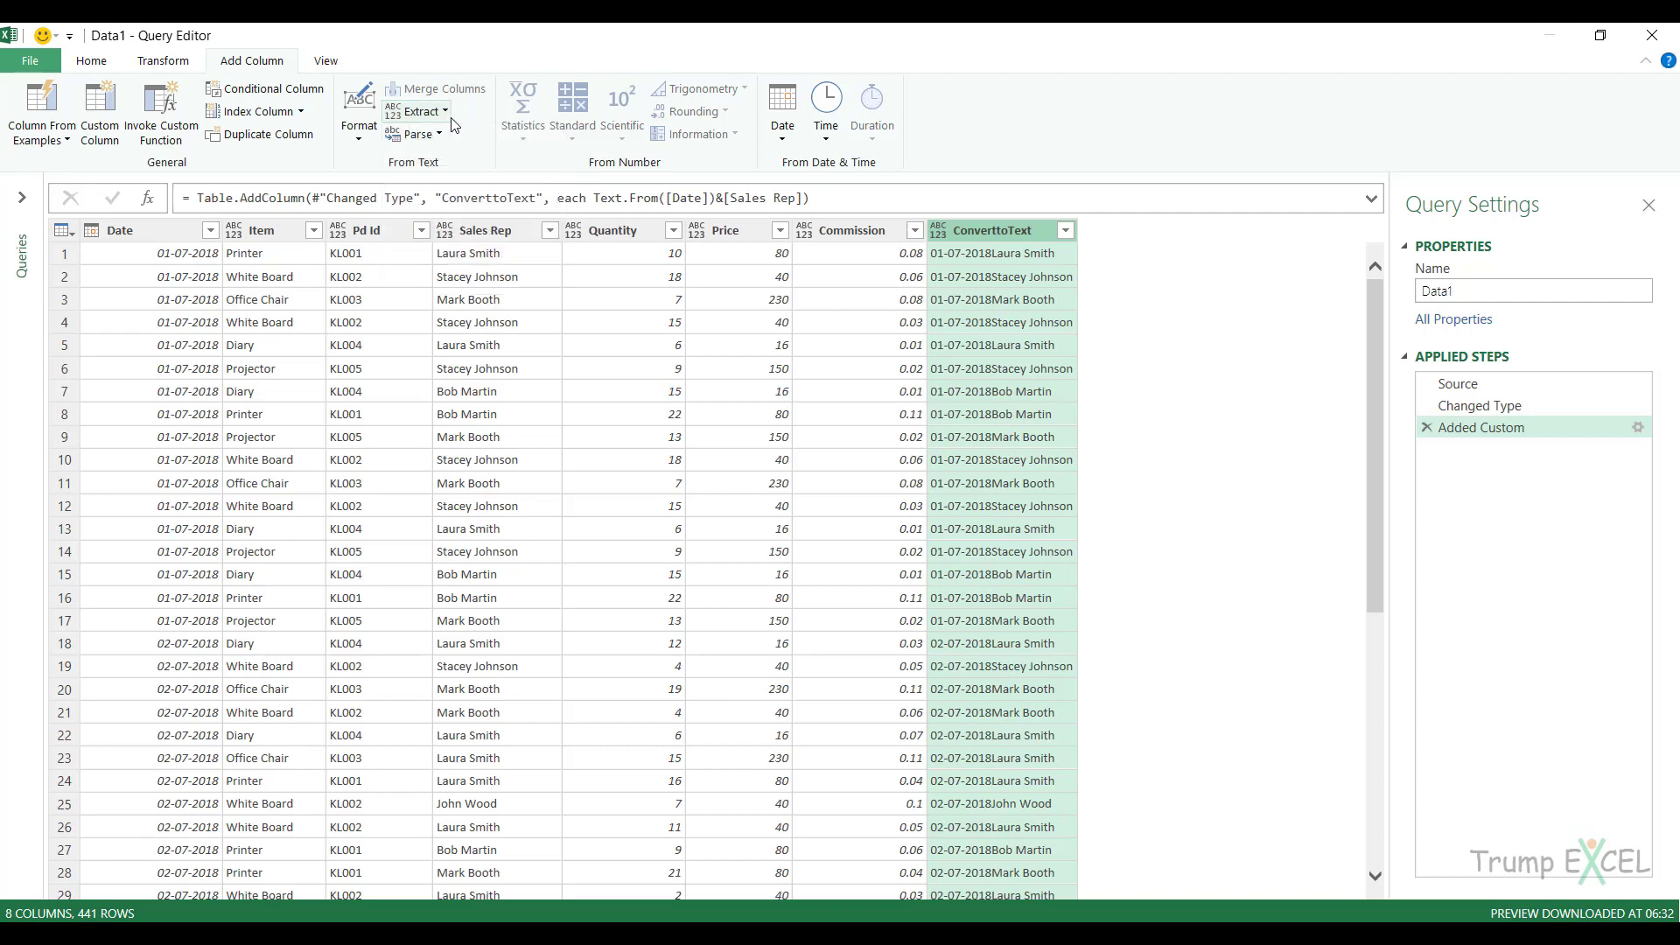